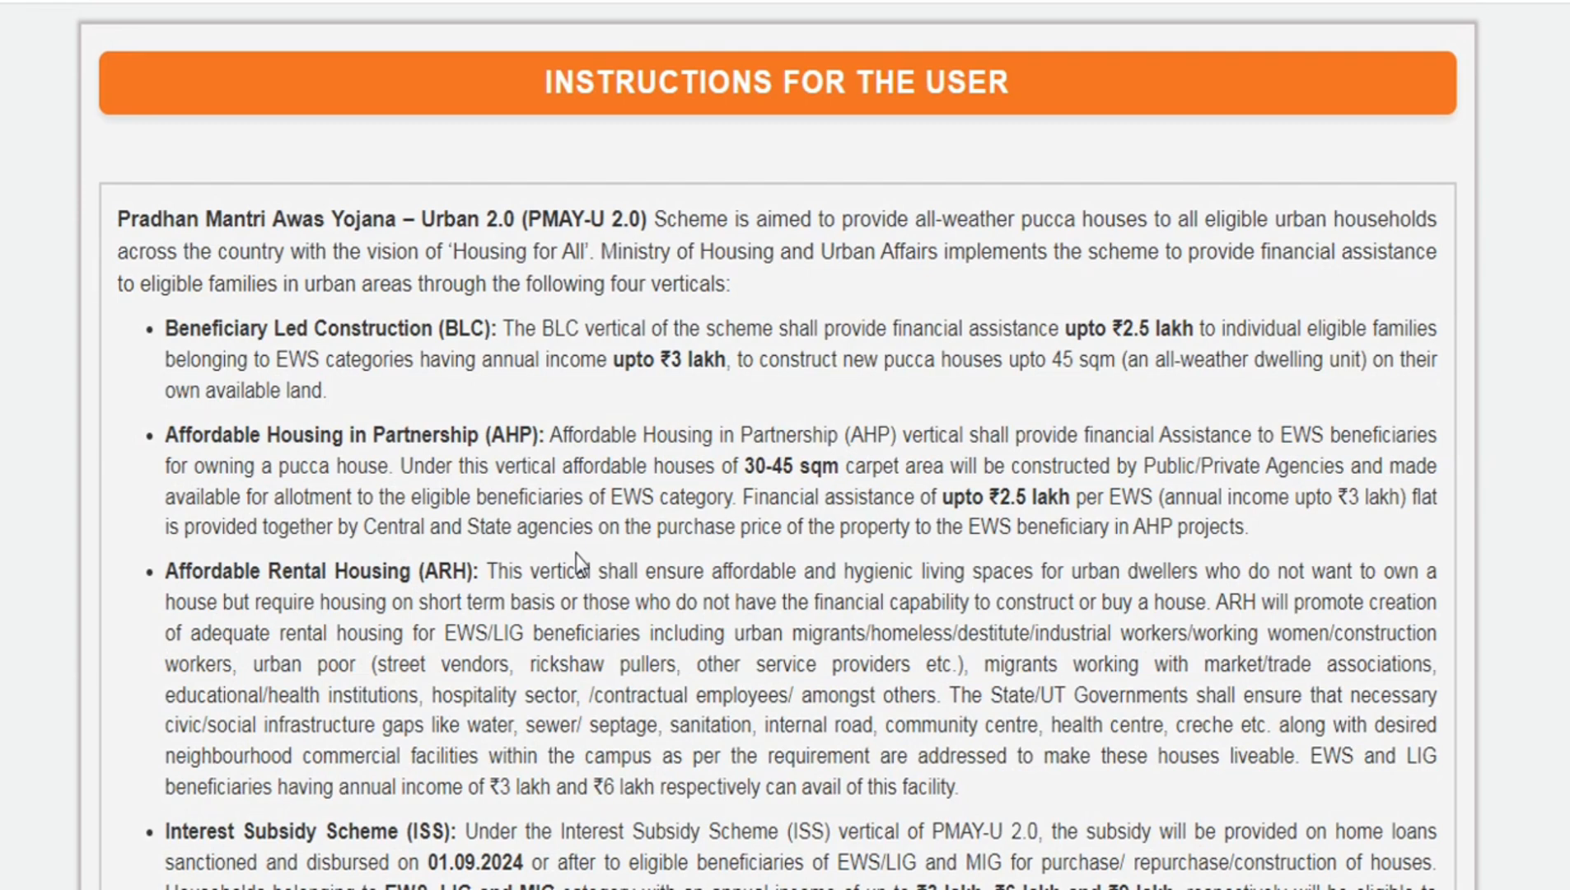
- Review the BLC, AHP, ARH and ISS vertical descriptions in the PMAY-U 2.0 user instructions
scroll(565, 459, up, 3)
scroll(565, 459, down, 5)
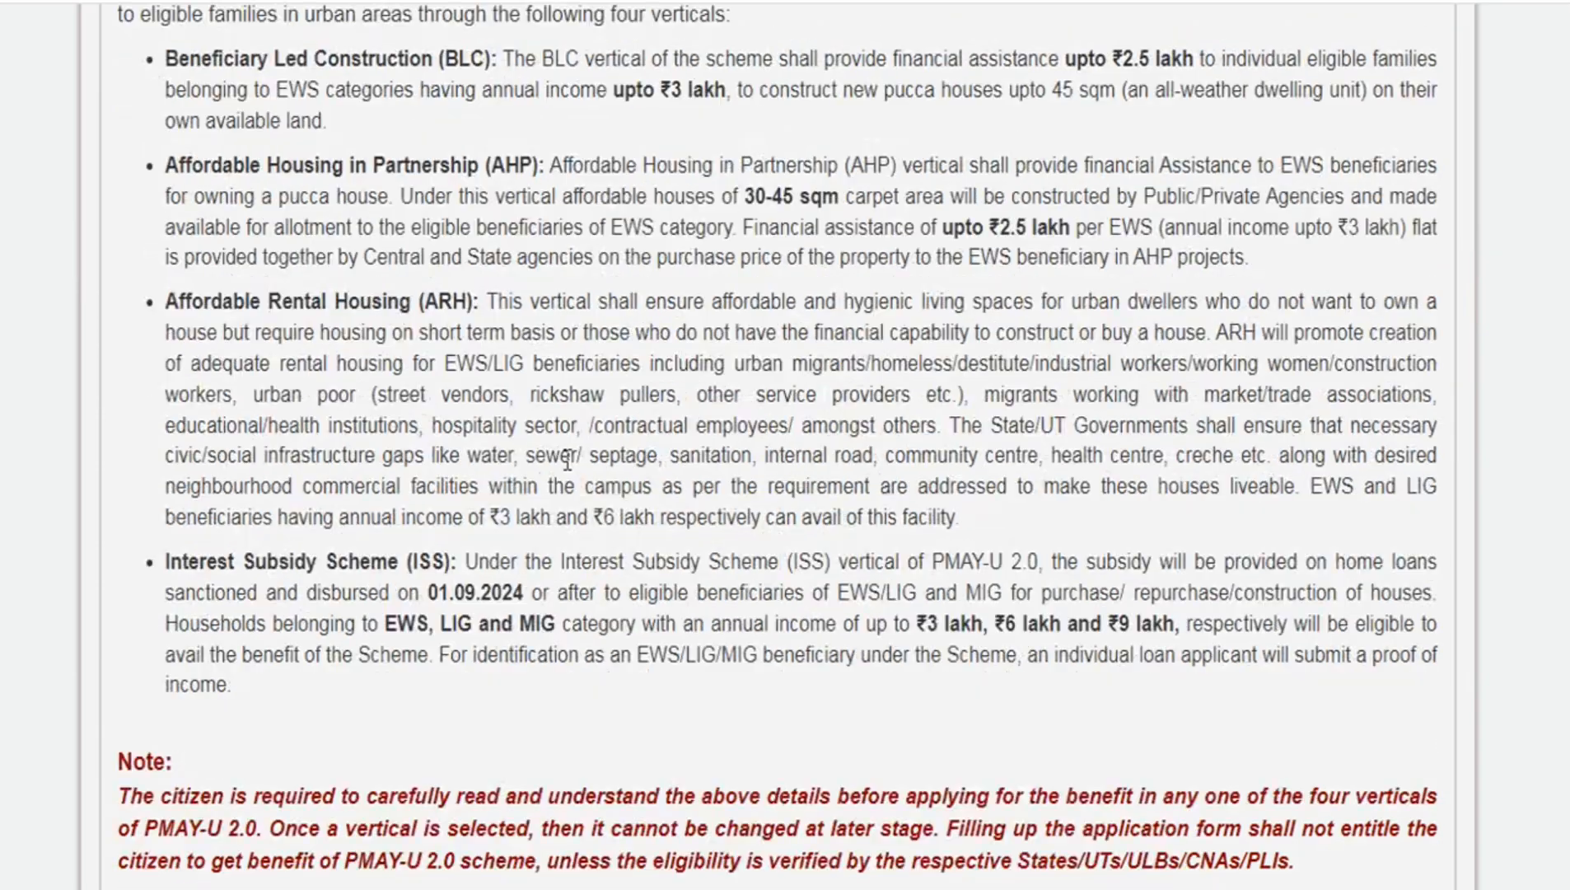
scroll(567, 460, up, 5)
scroll(565, 460, down, 3)
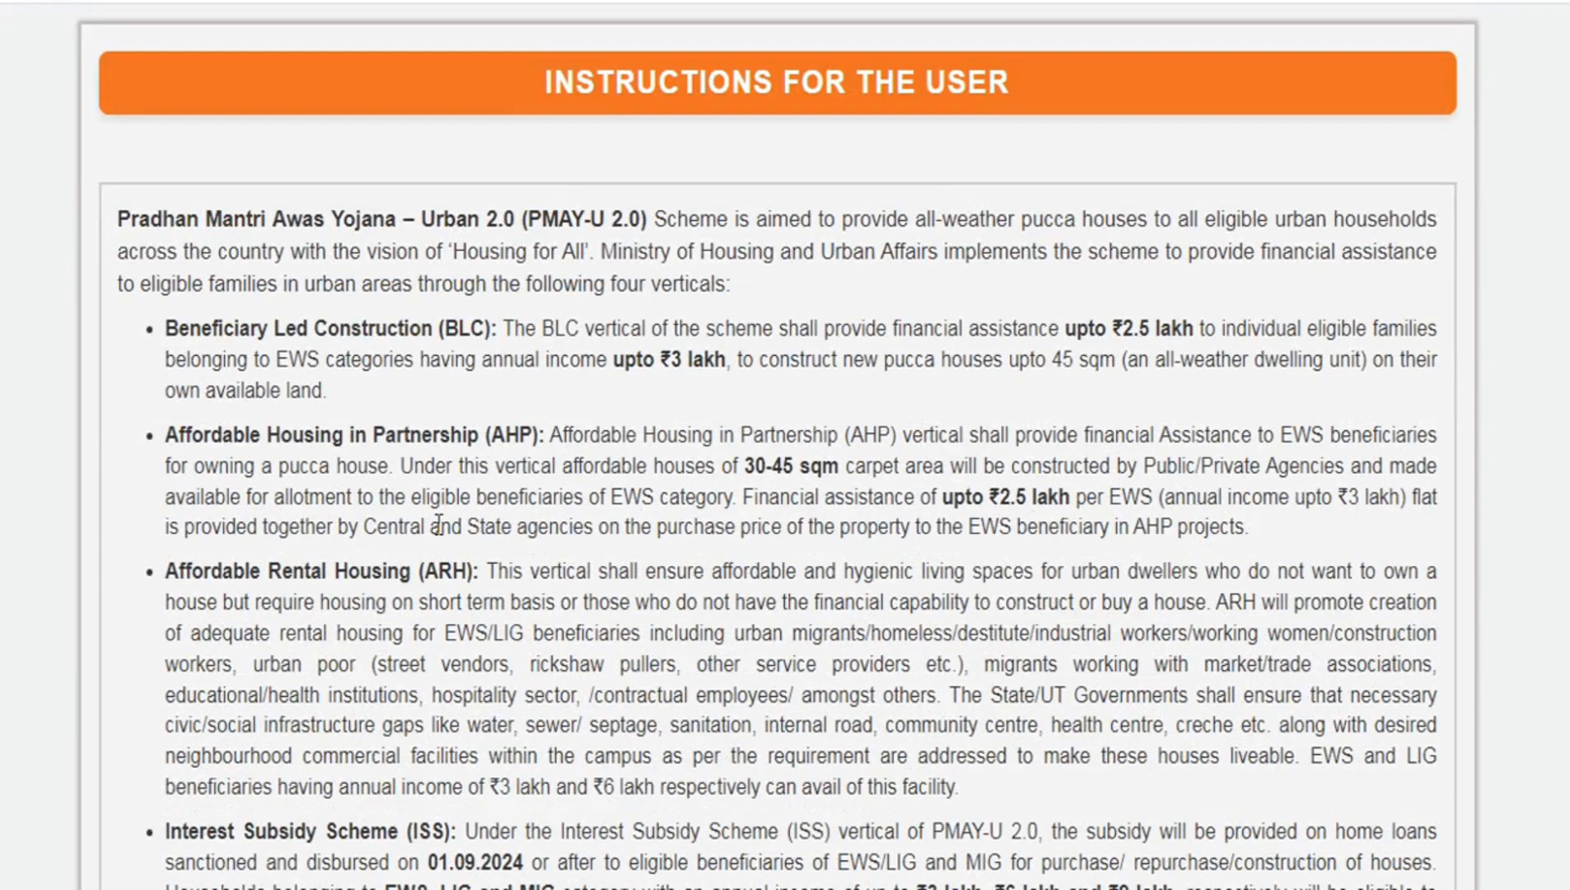
scroll(401, 424, down, 3)
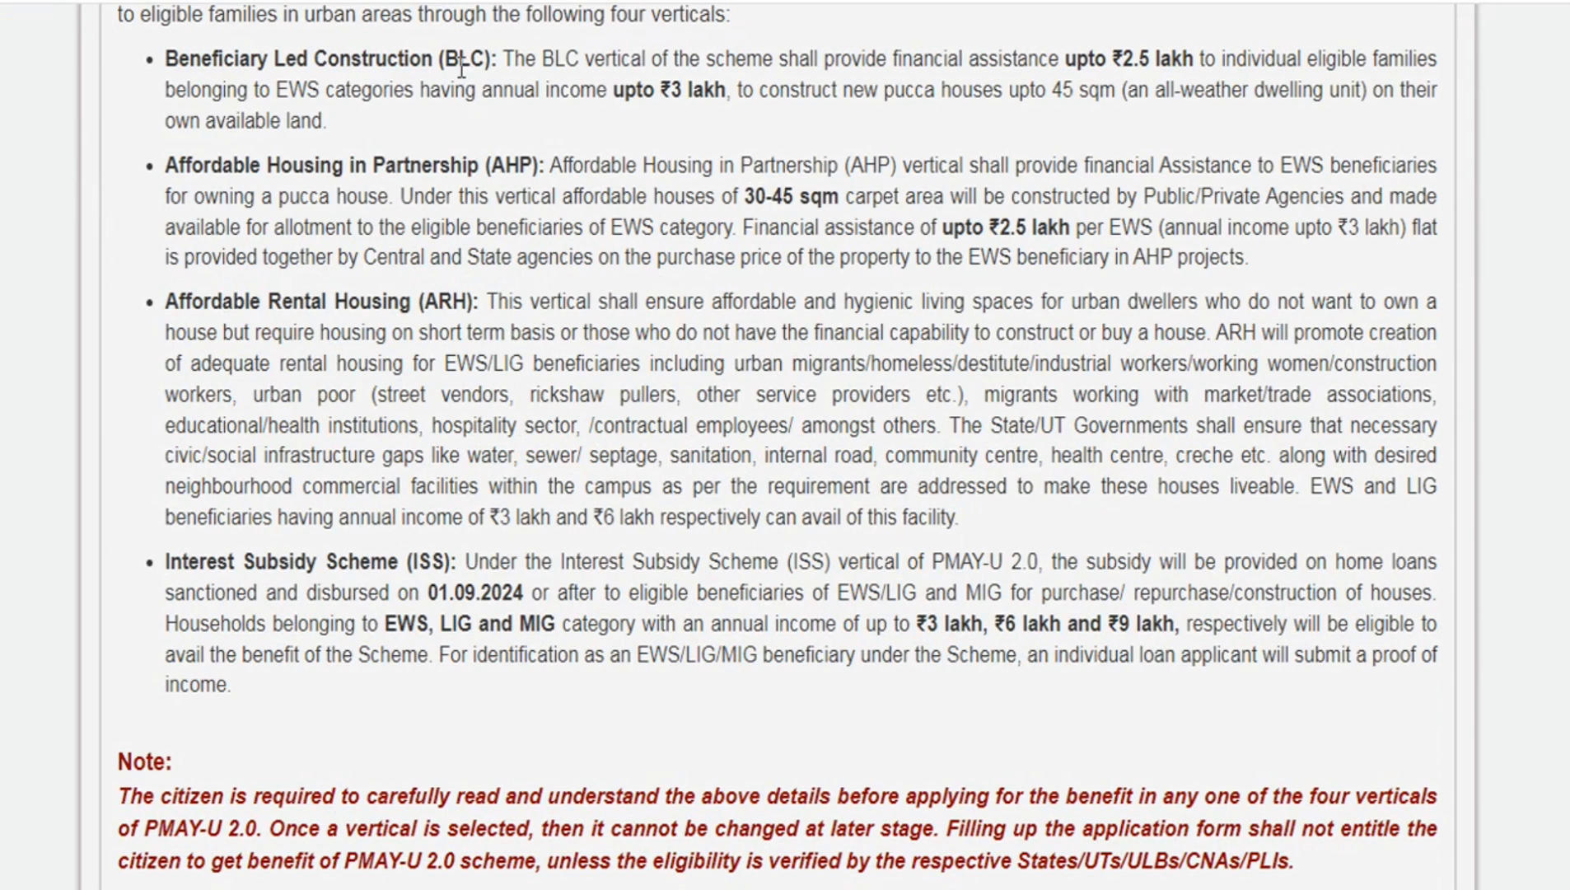
drag(494, 164, 545, 169)
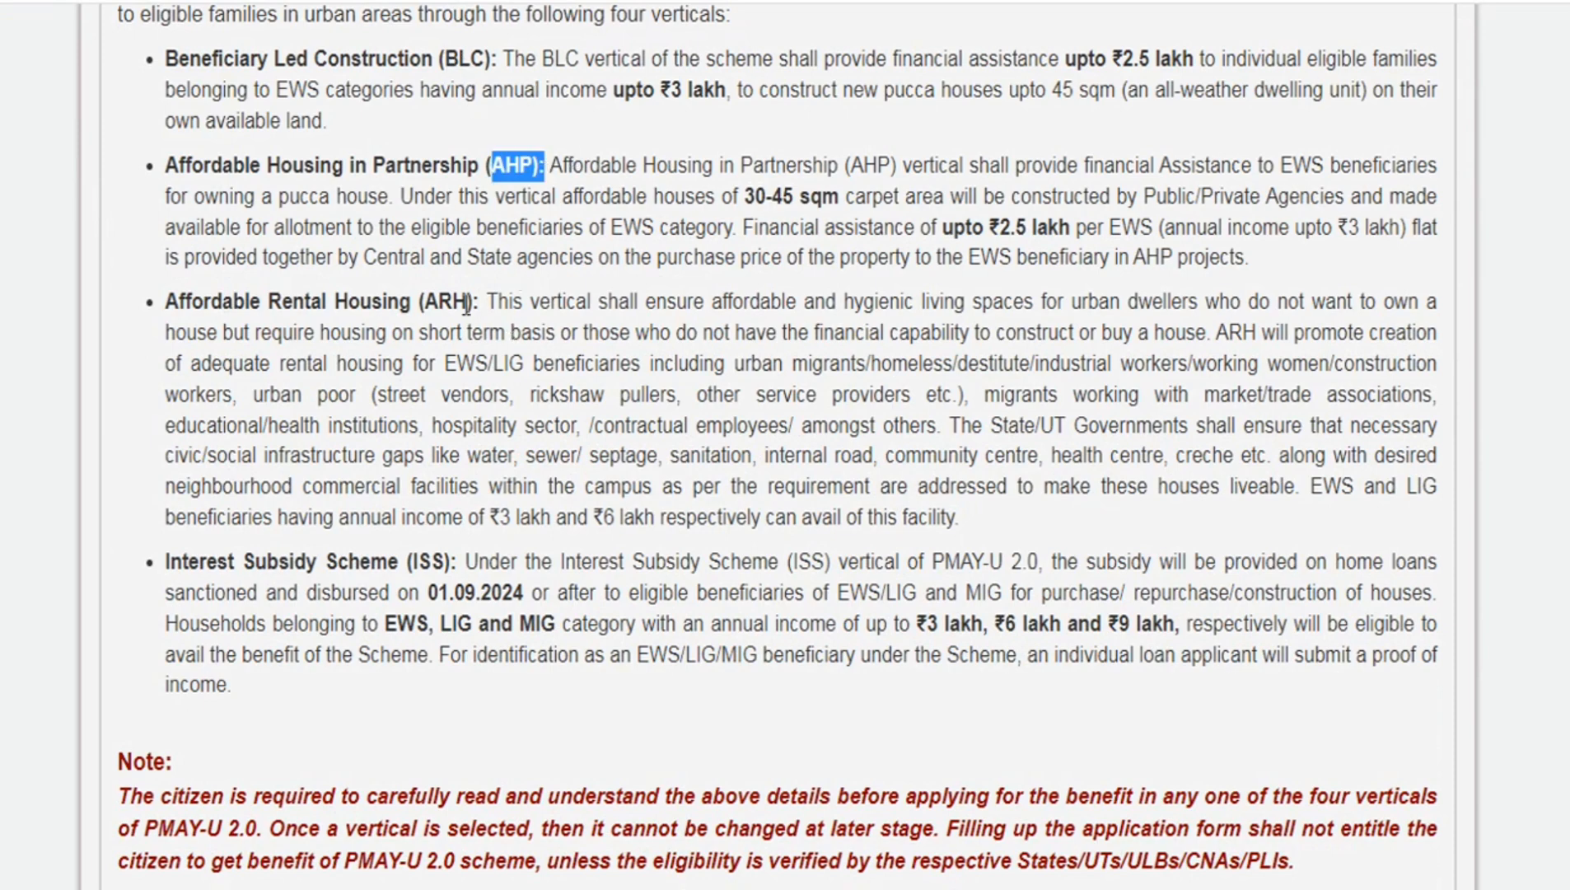
drag(427, 301, 542, 301)
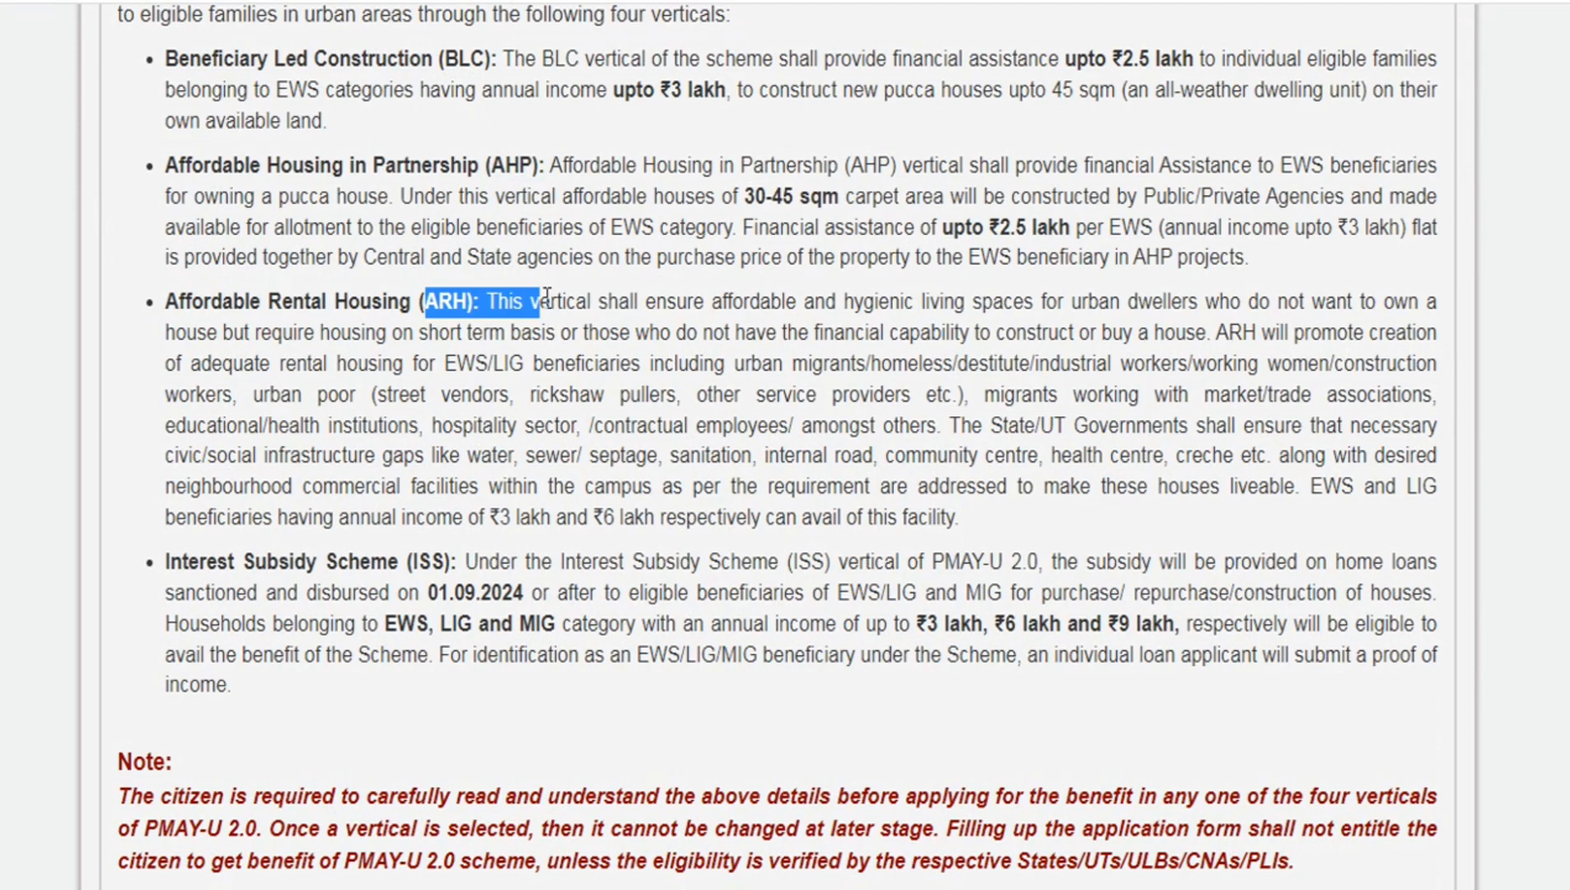
drag(412, 563, 481, 561)
click(482, 556)
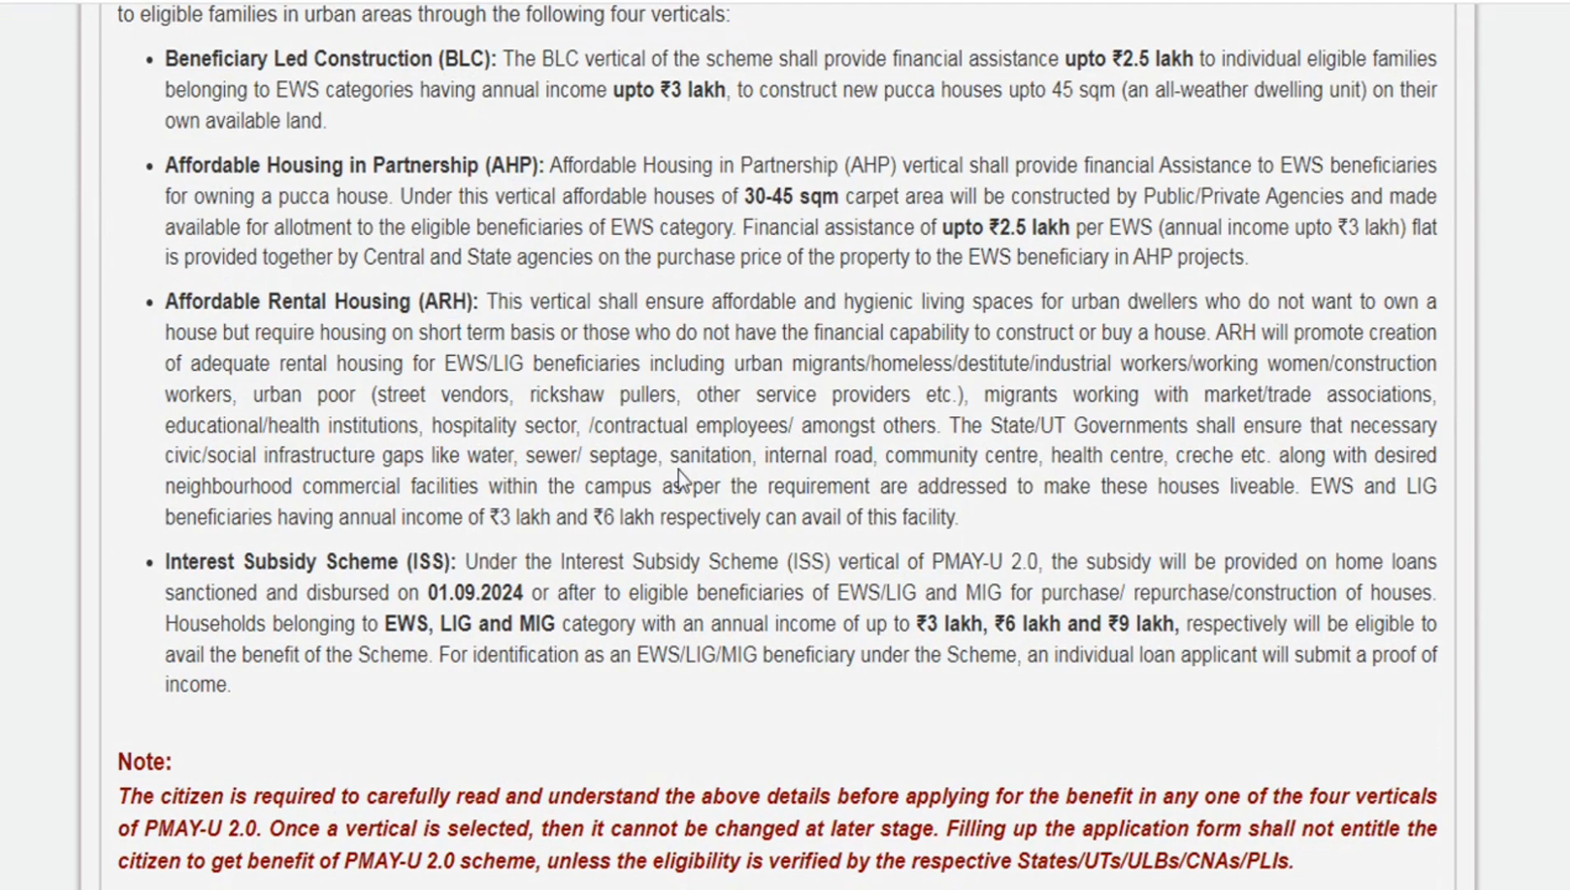
- Proceed past the user instructions and the required documents list to the eligibility check
scroll(678, 469, down, 2)
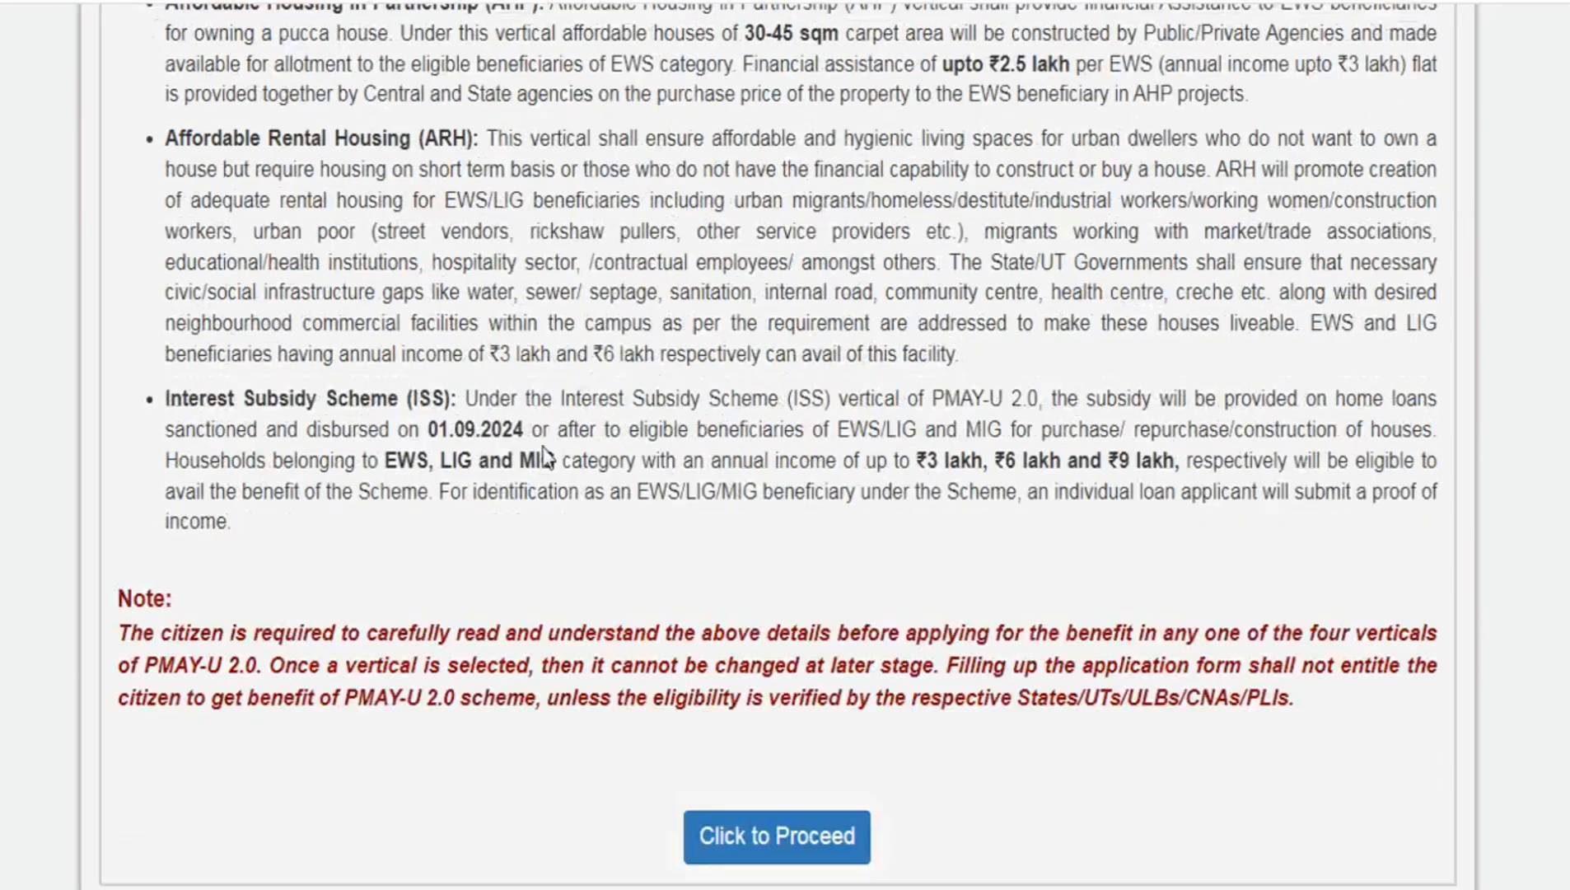
click(775, 849)
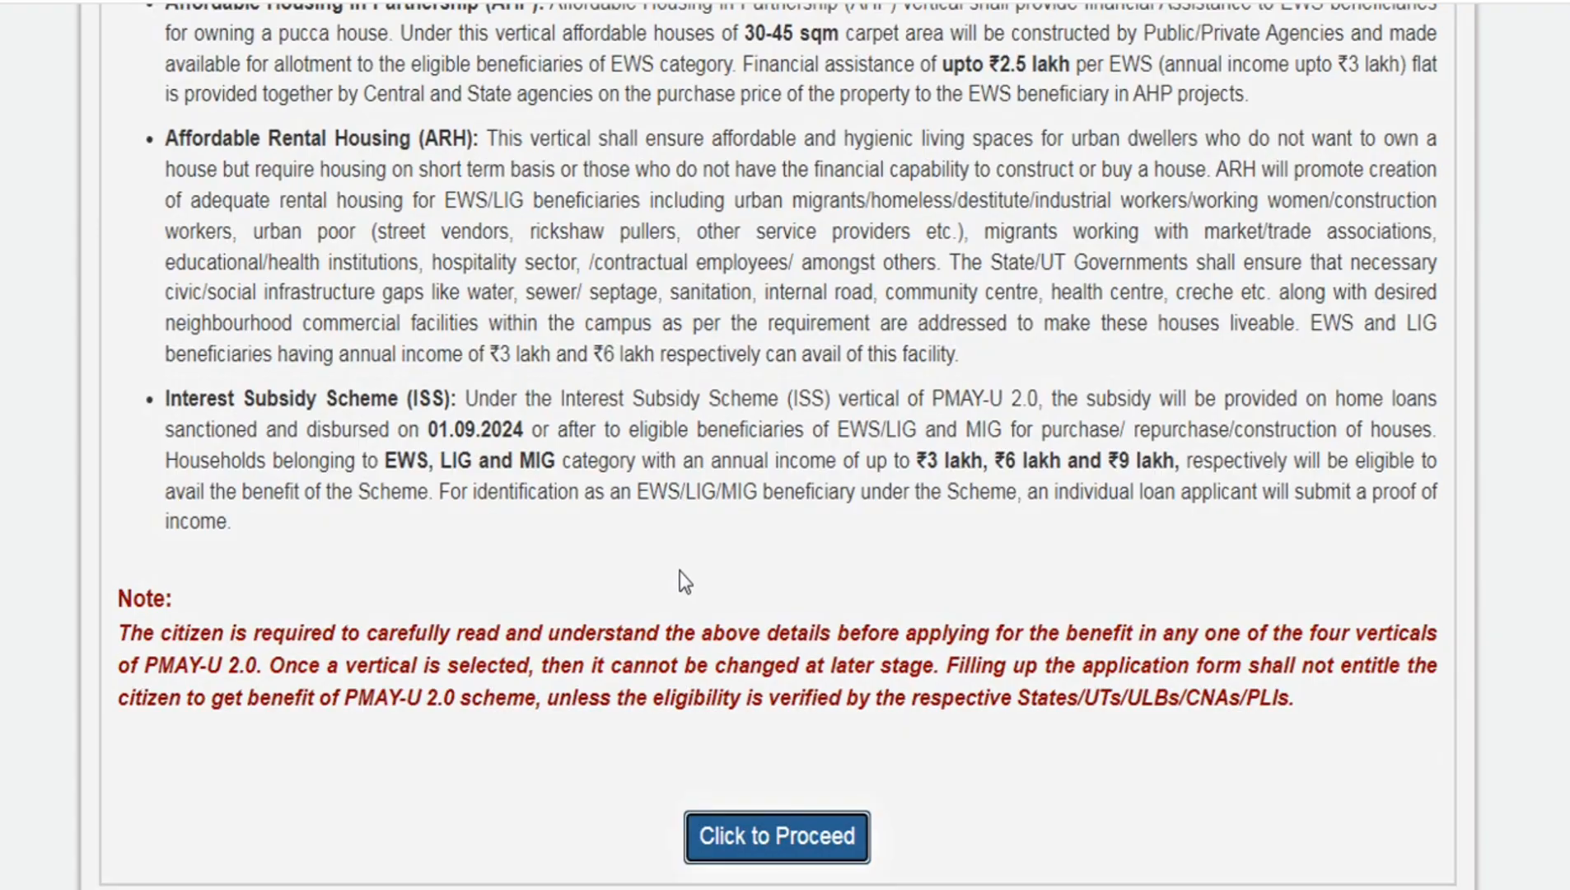
scroll(679, 572, down, 5)
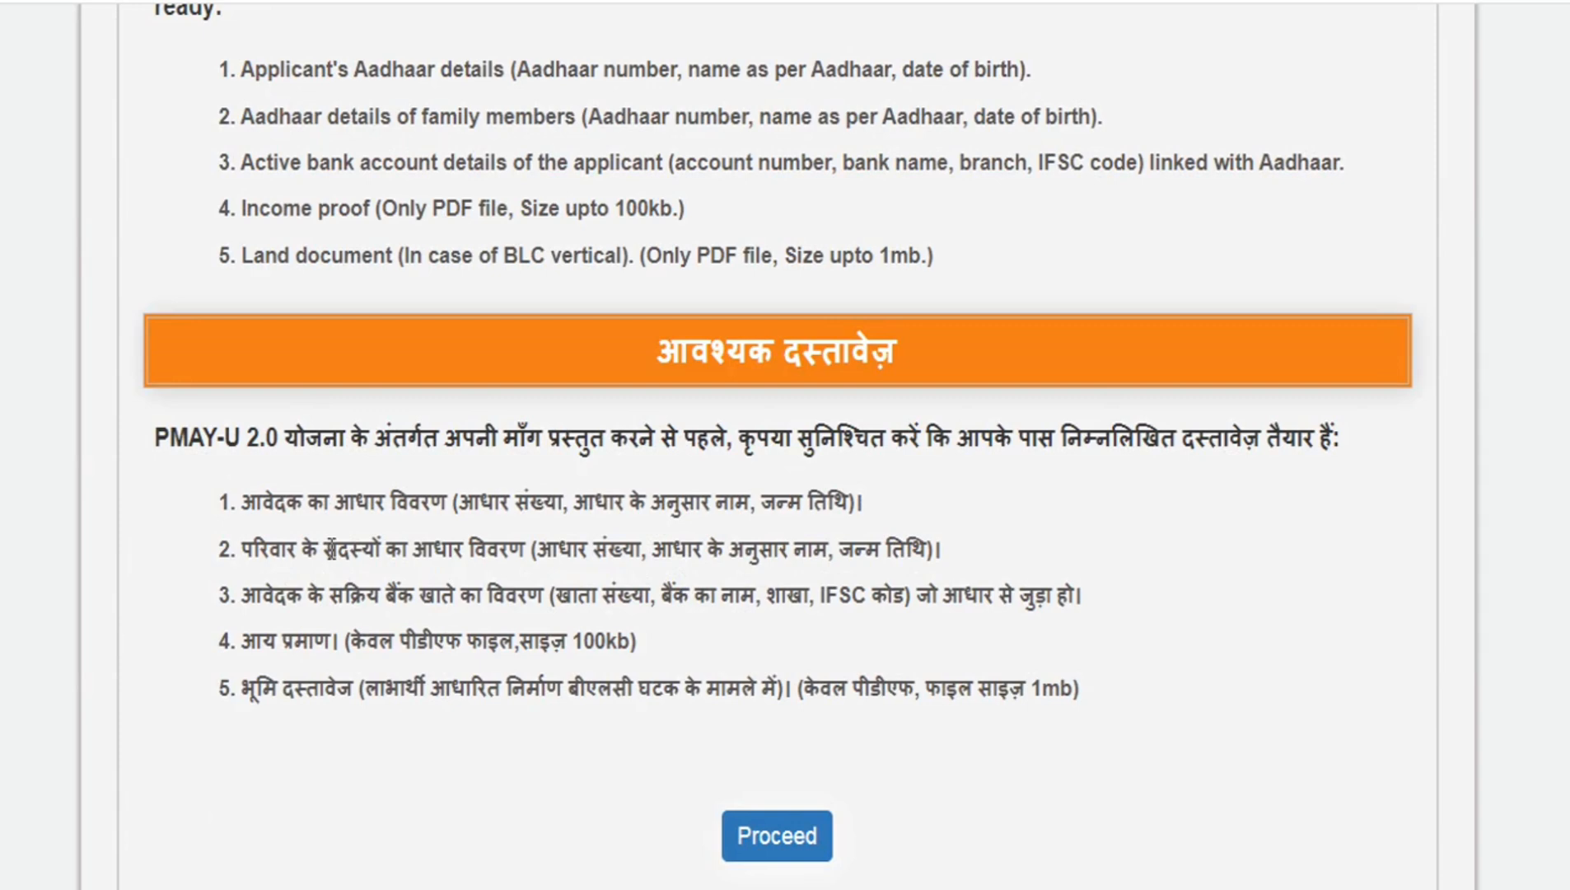
scroll(452, 534, down, 1)
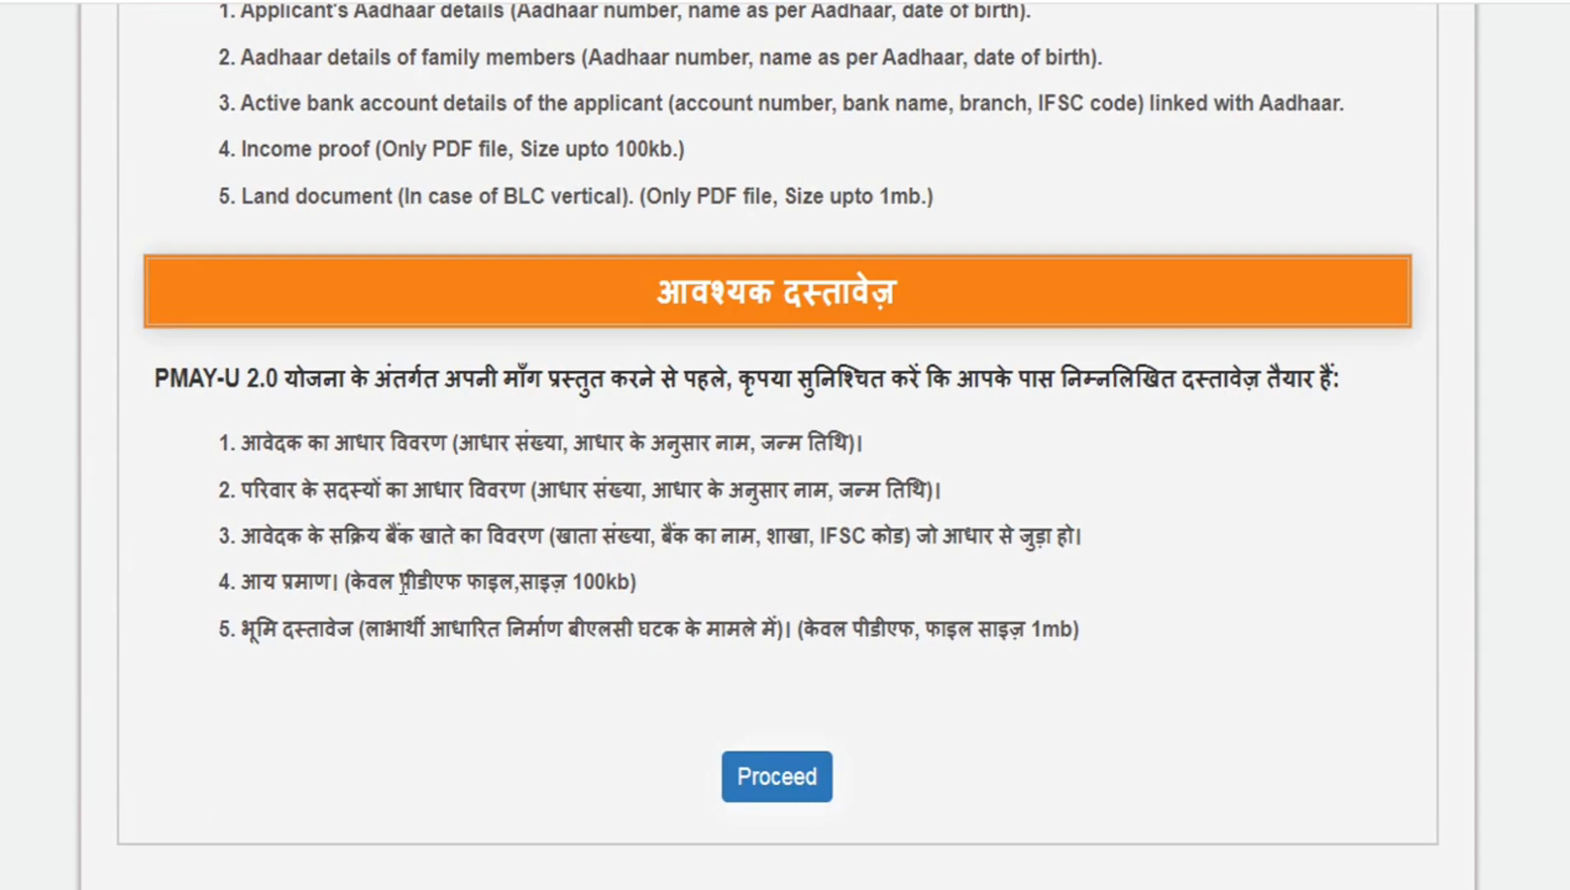
drag(258, 631, 456, 630)
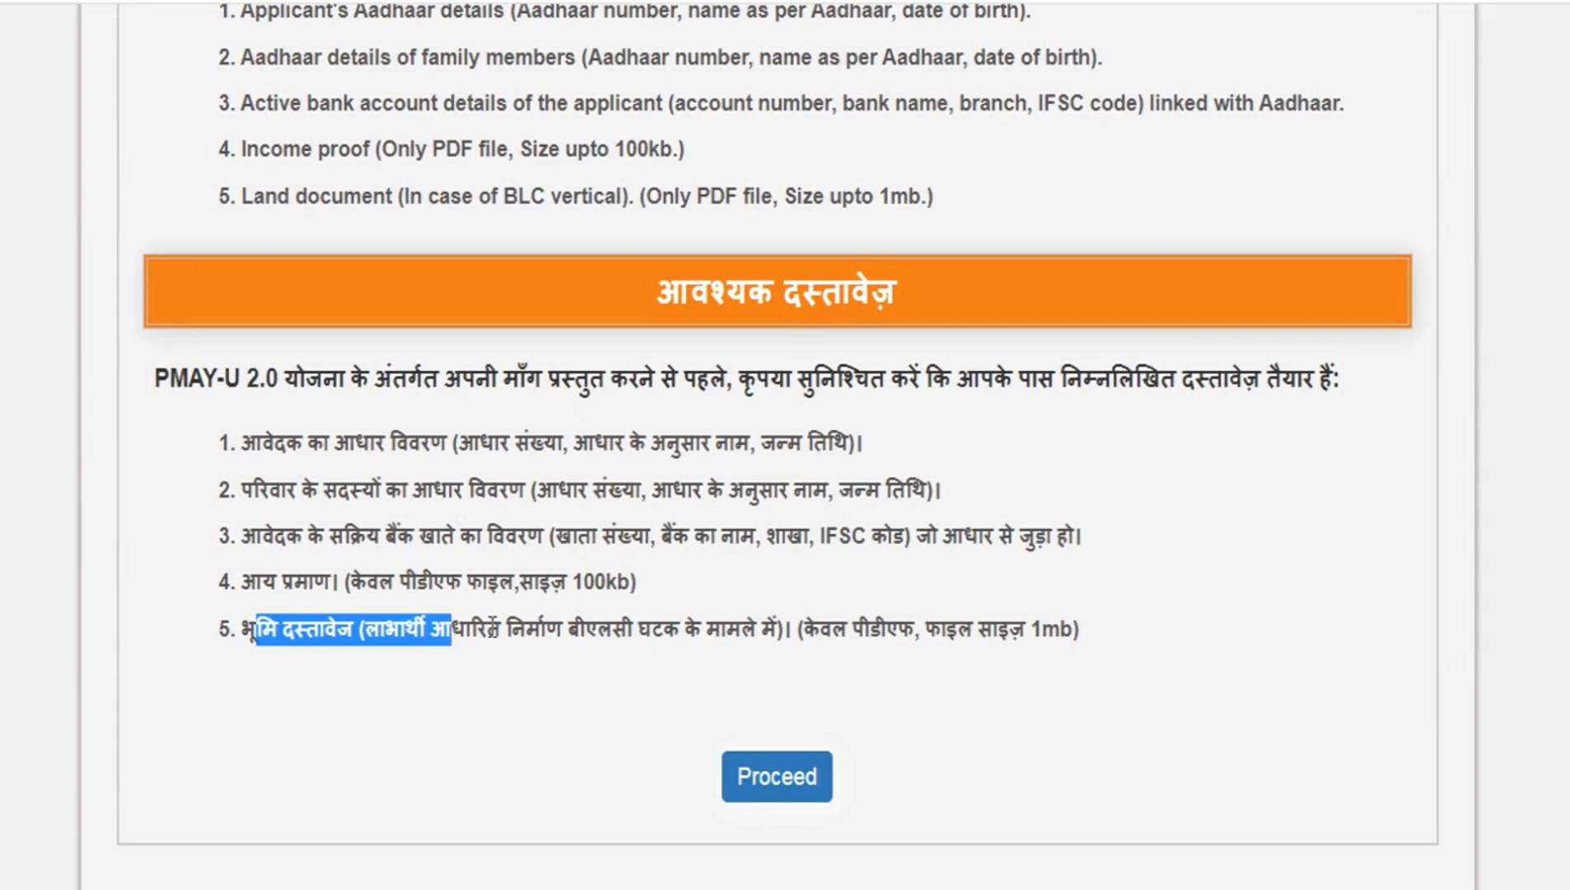
click(662, 604)
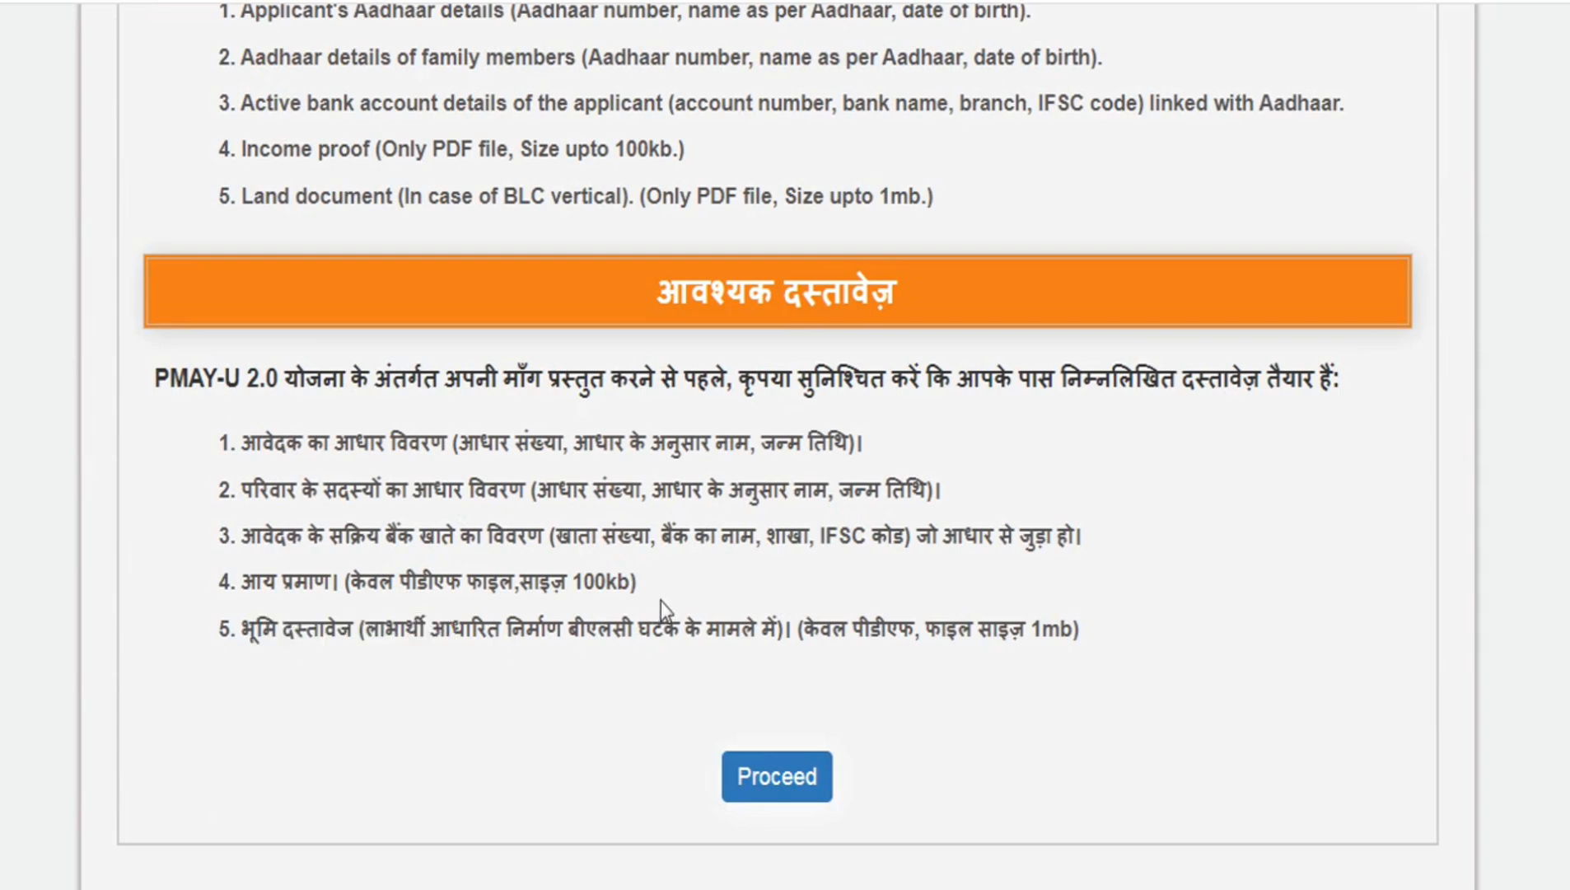
click(777, 779)
- Select Uttar Pradesh as the state and enter 72000 as the household annual income
scroll(693, 524, up, 6)
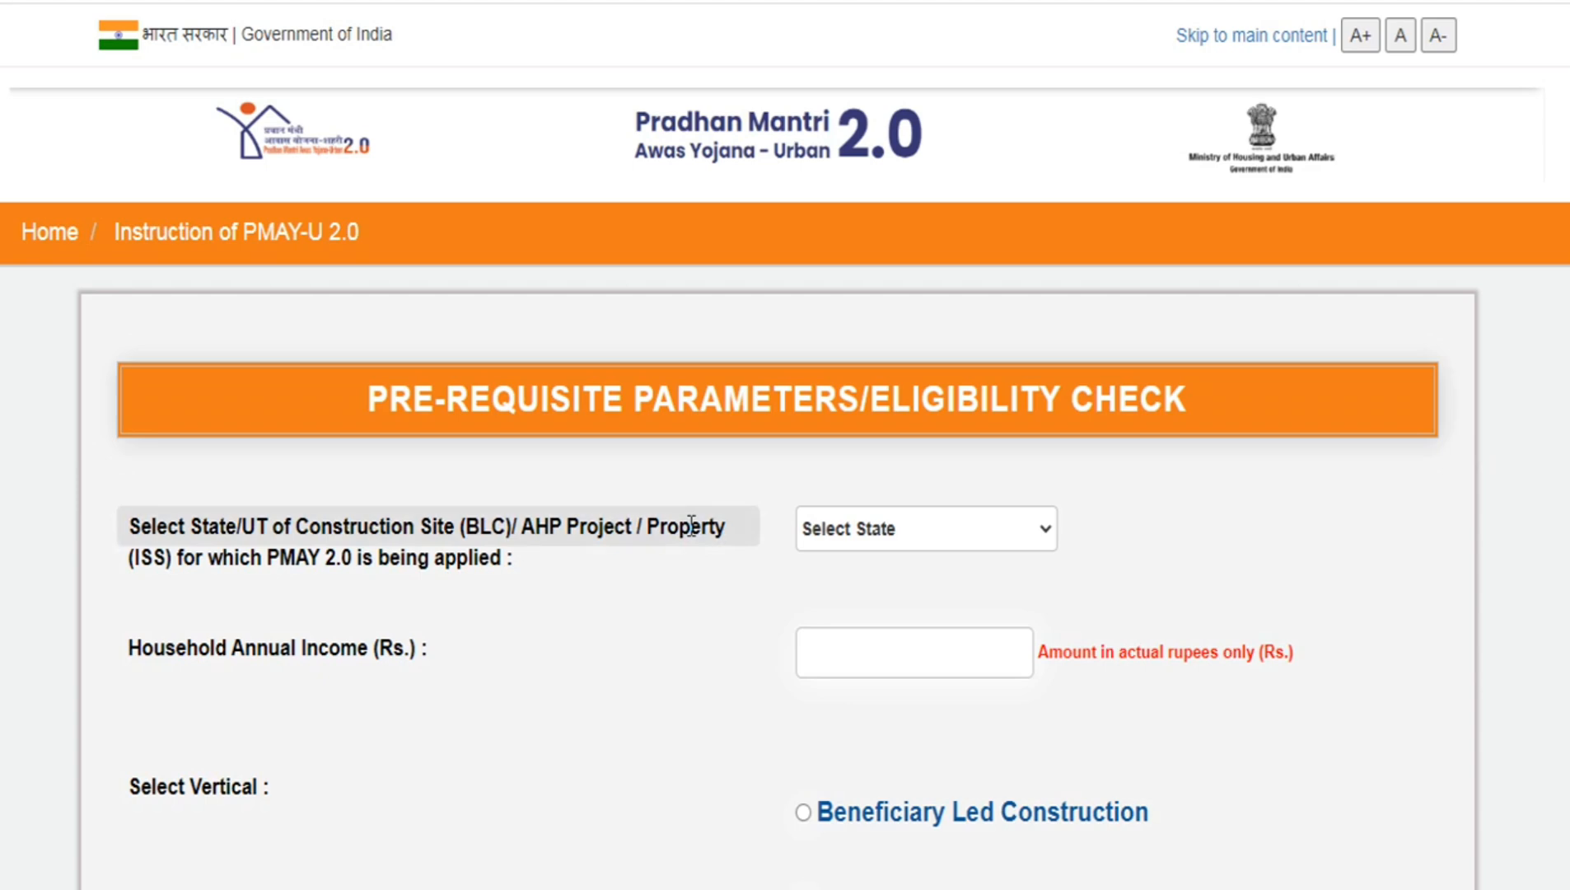
scroll(690, 525, down, 3)
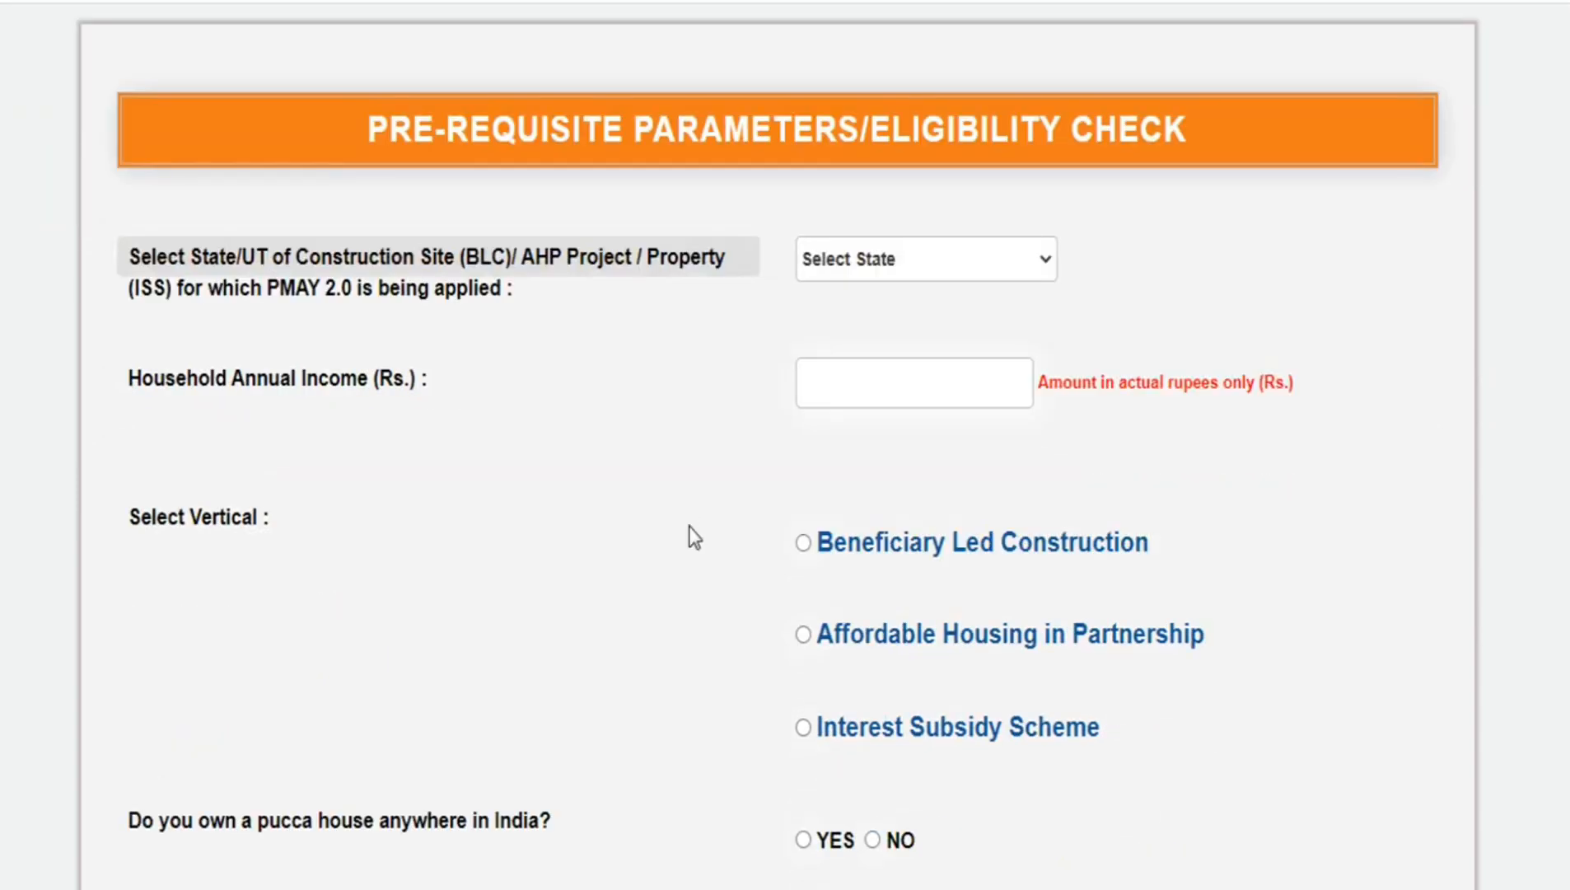
click(908, 263)
scroll(894, 651, down, 3)
click(895, 703)
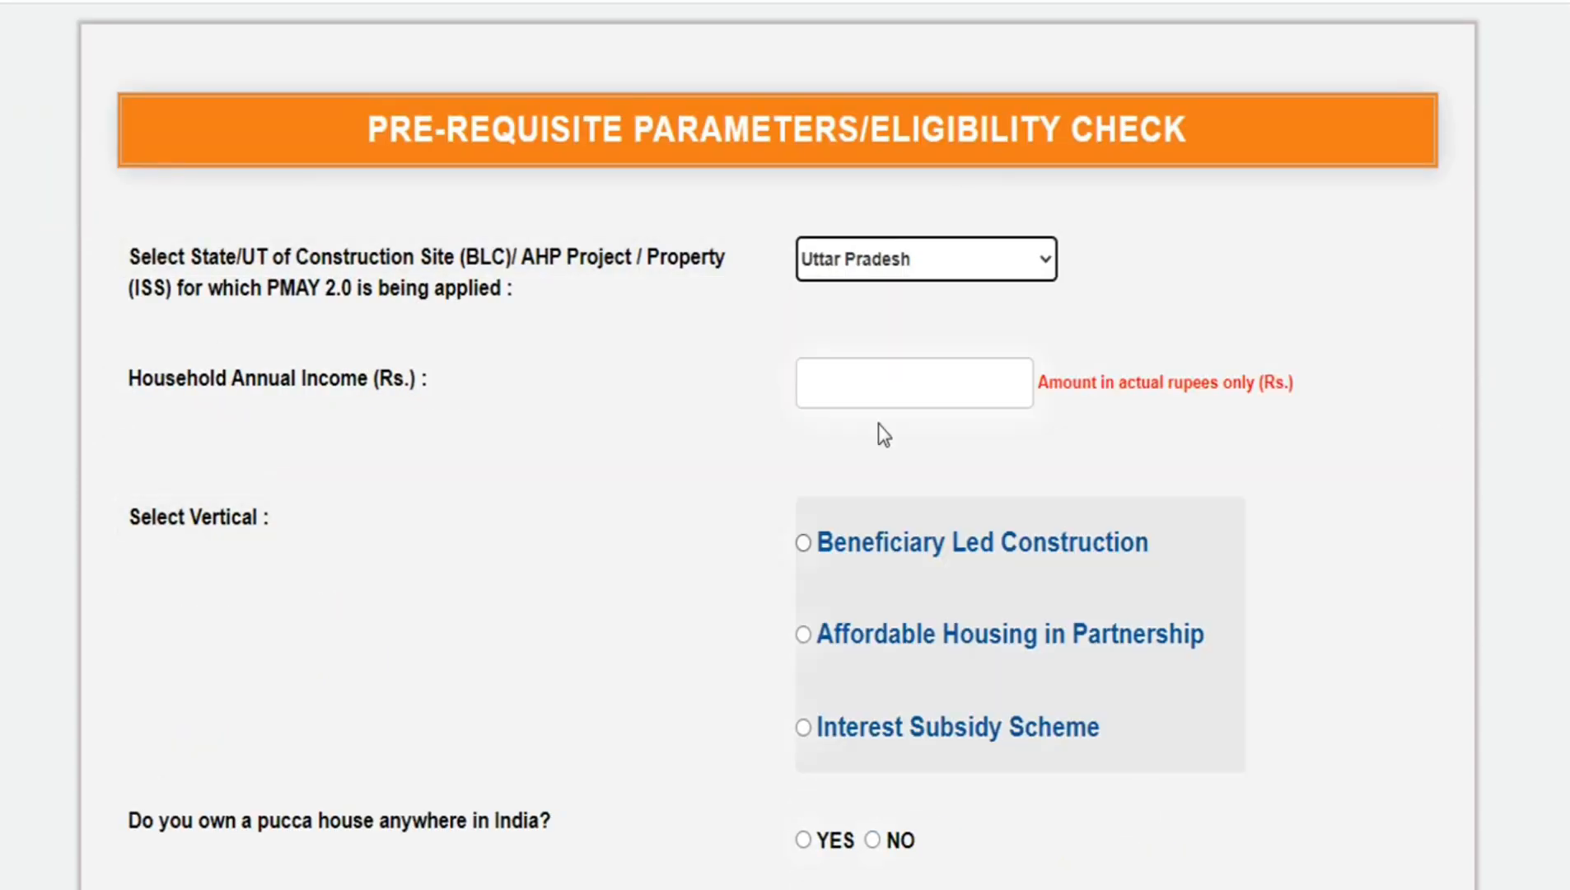
click(871, 384)
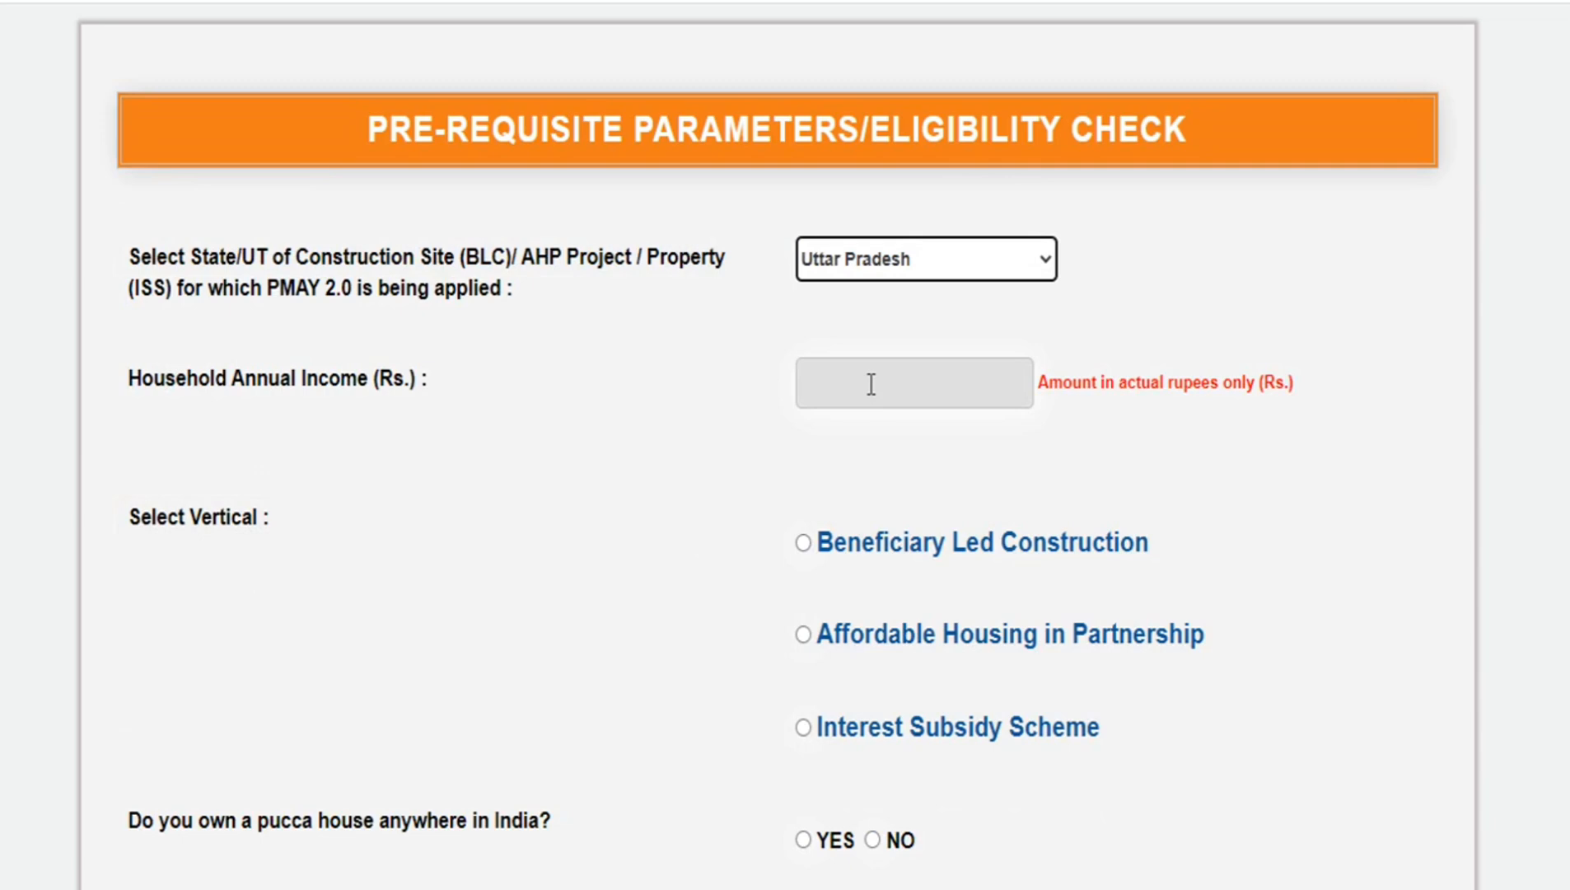
scroll(1266, 853, down, 3)
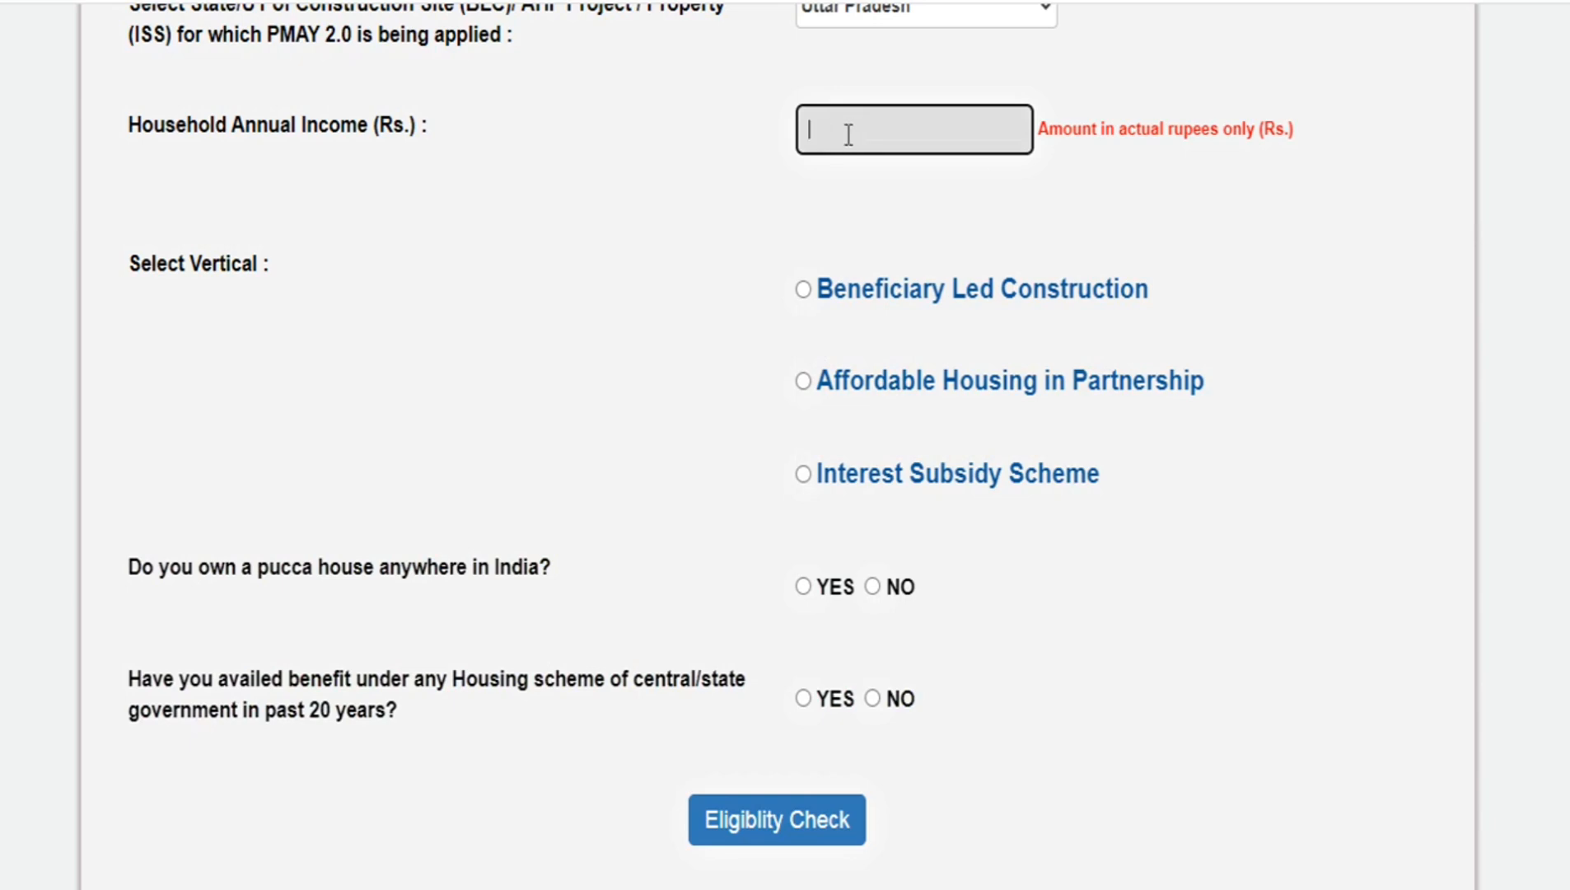
click(848, 134)
text(72000)
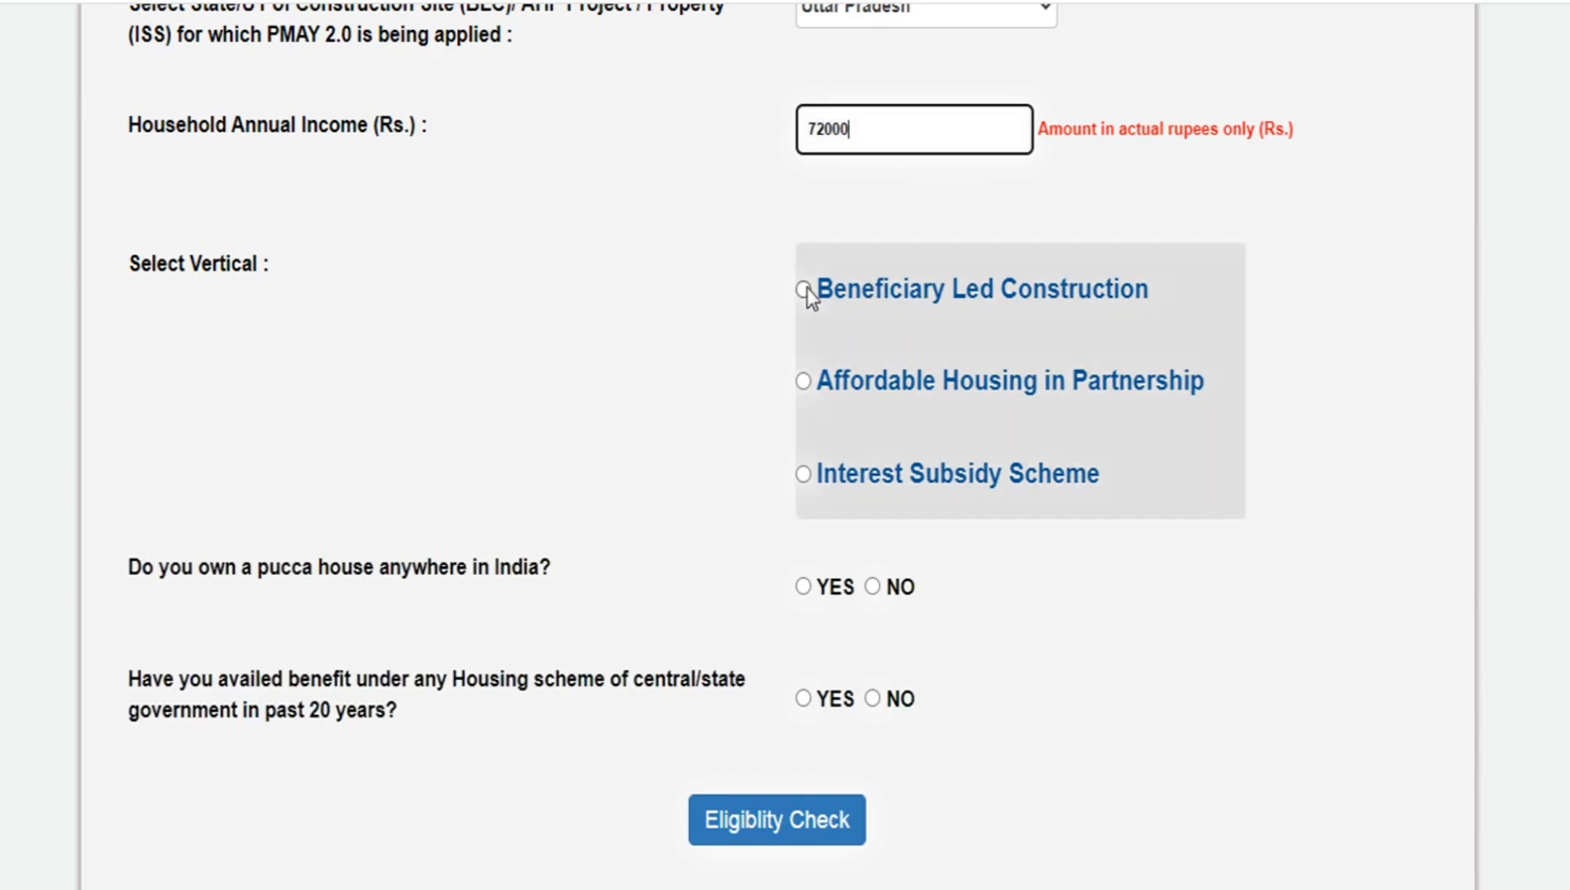
- Choose the Beneficiary Led Construction vertical, answer No to both housing questions and submit the eligibility check
click(806, 292)
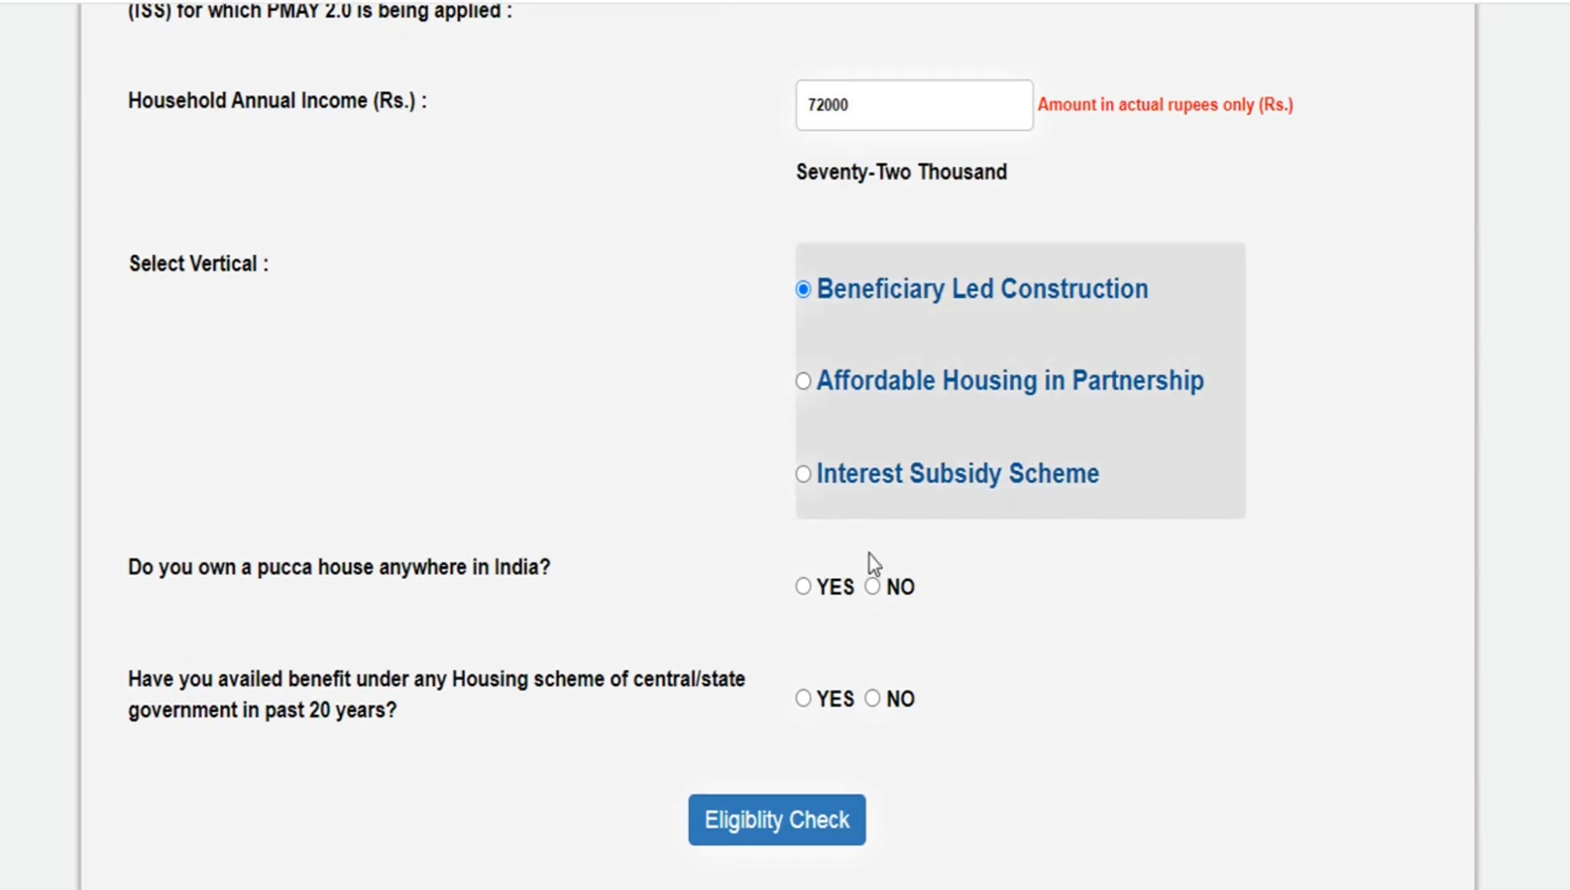
click(872, 586)
click(873, 698)
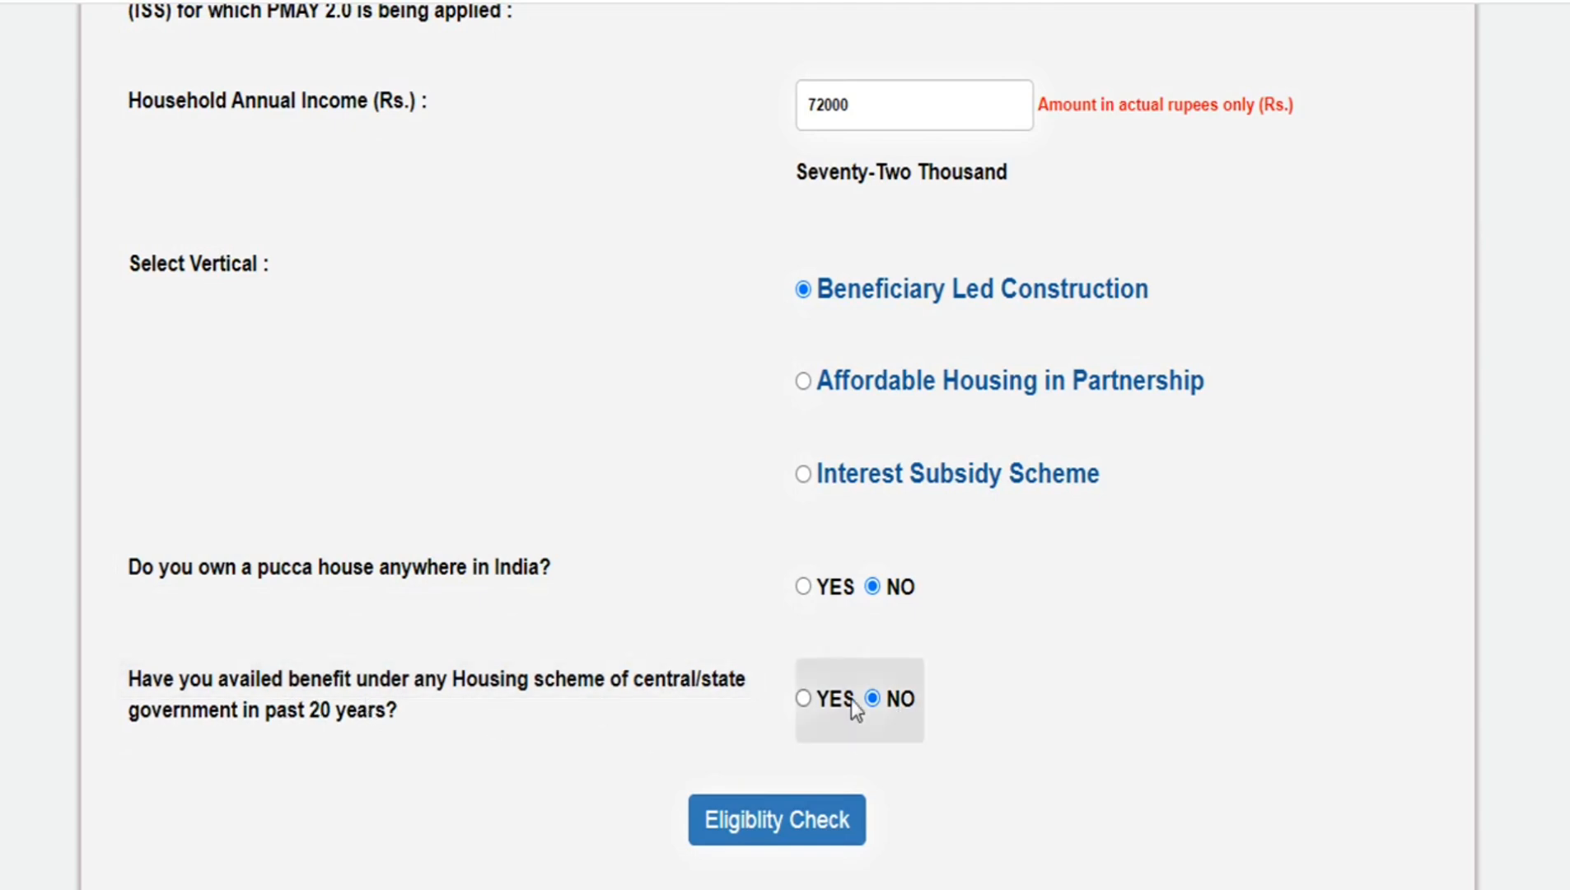
click(767, 824)
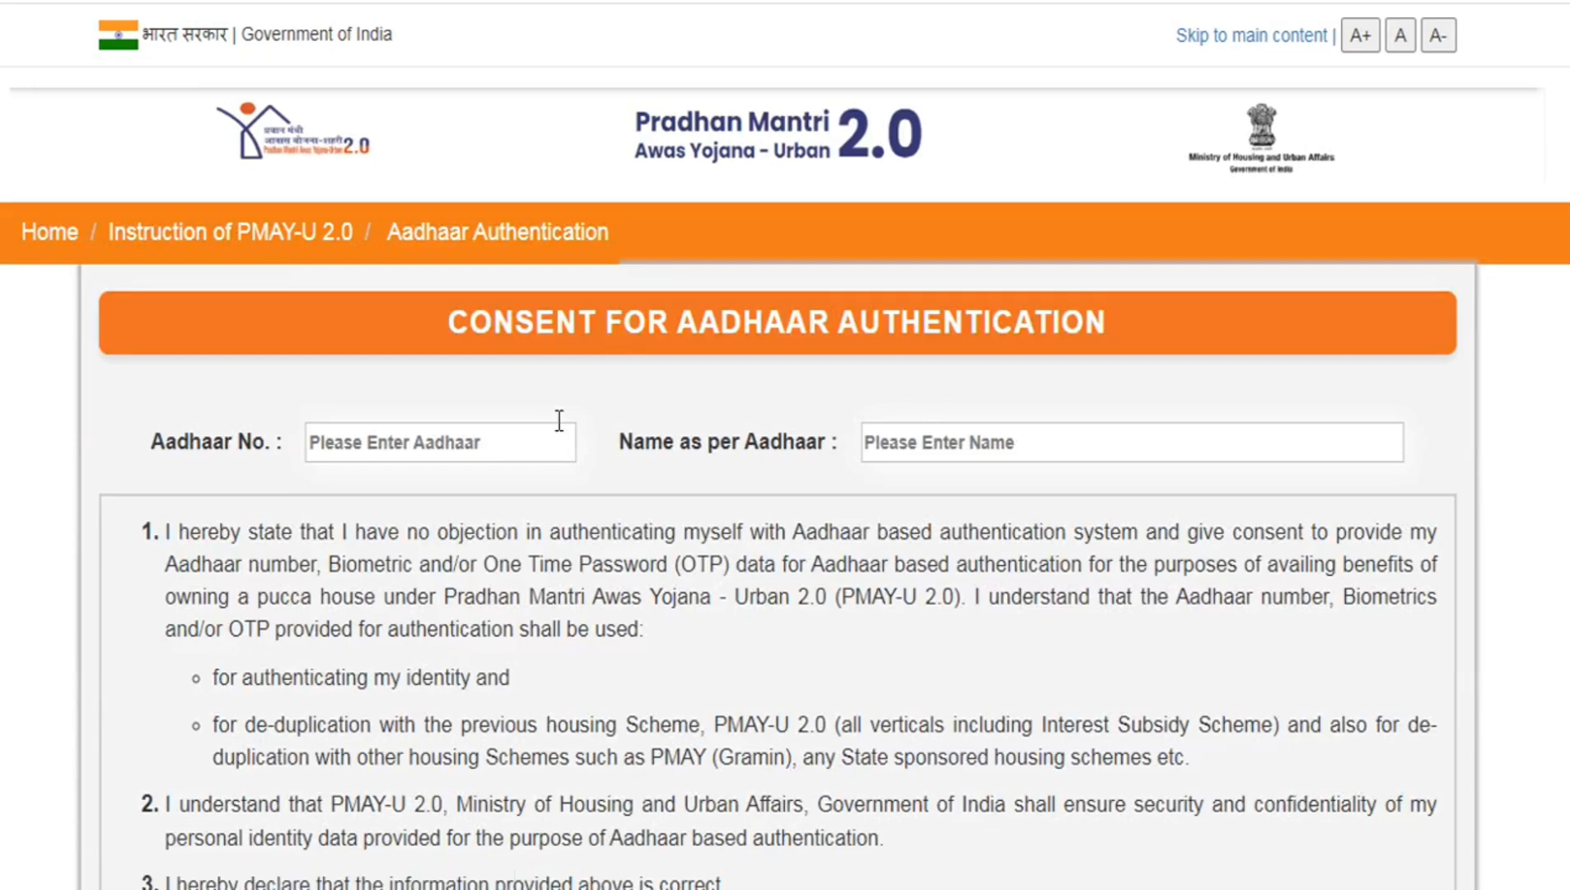
- Enter the applicant's Aadhaar number and name as per Aadhaar in the authentication consent form
scroll(494, 363, down, 3)
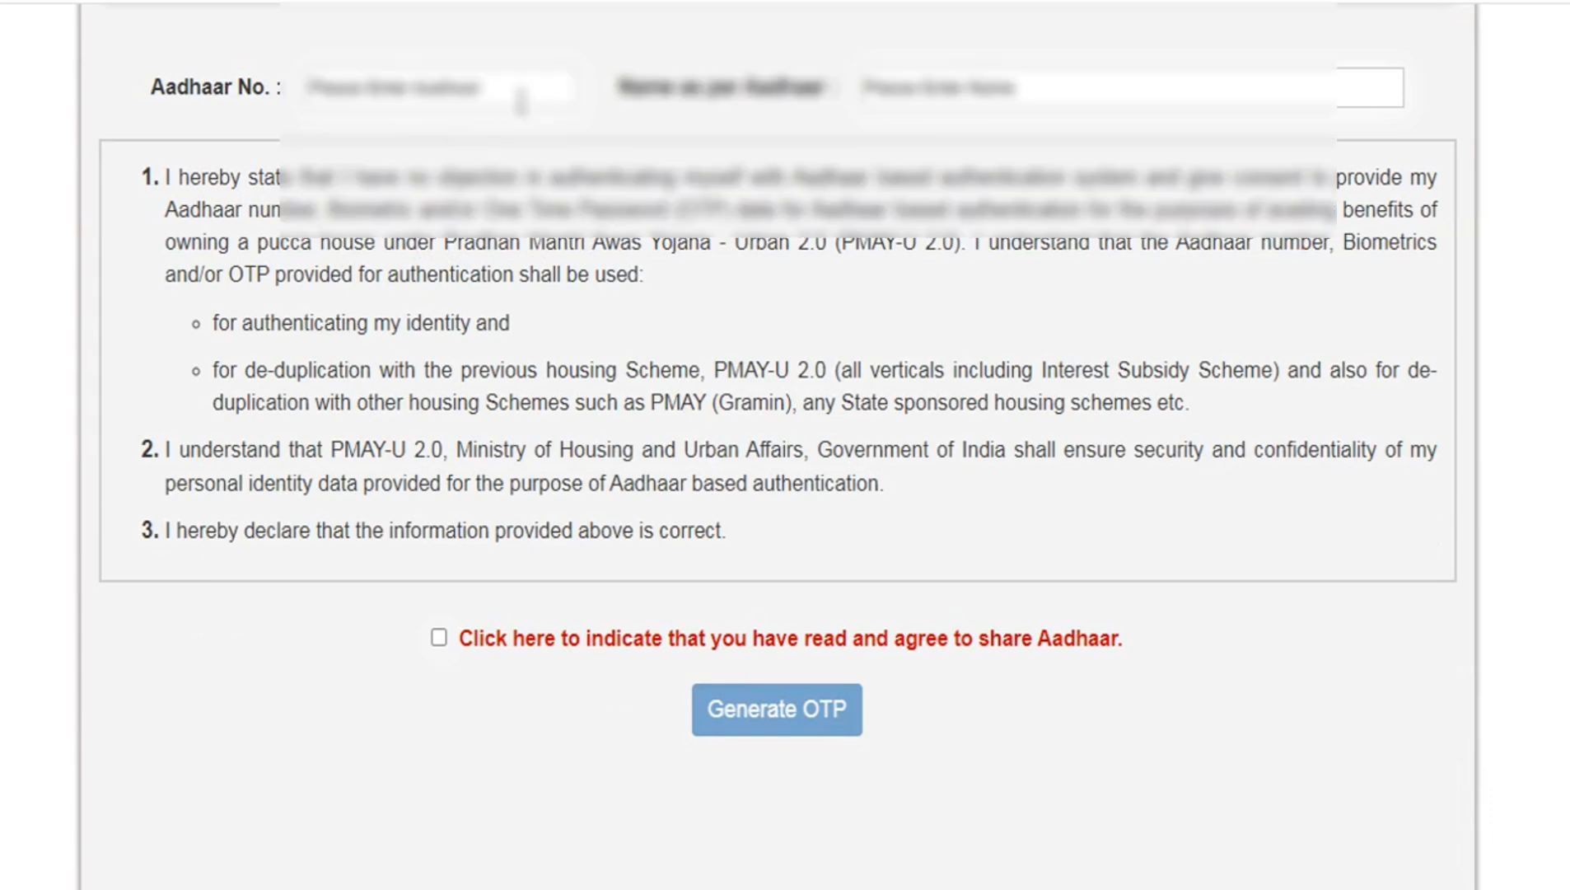
click(408, 95)
key(ctrl+v)
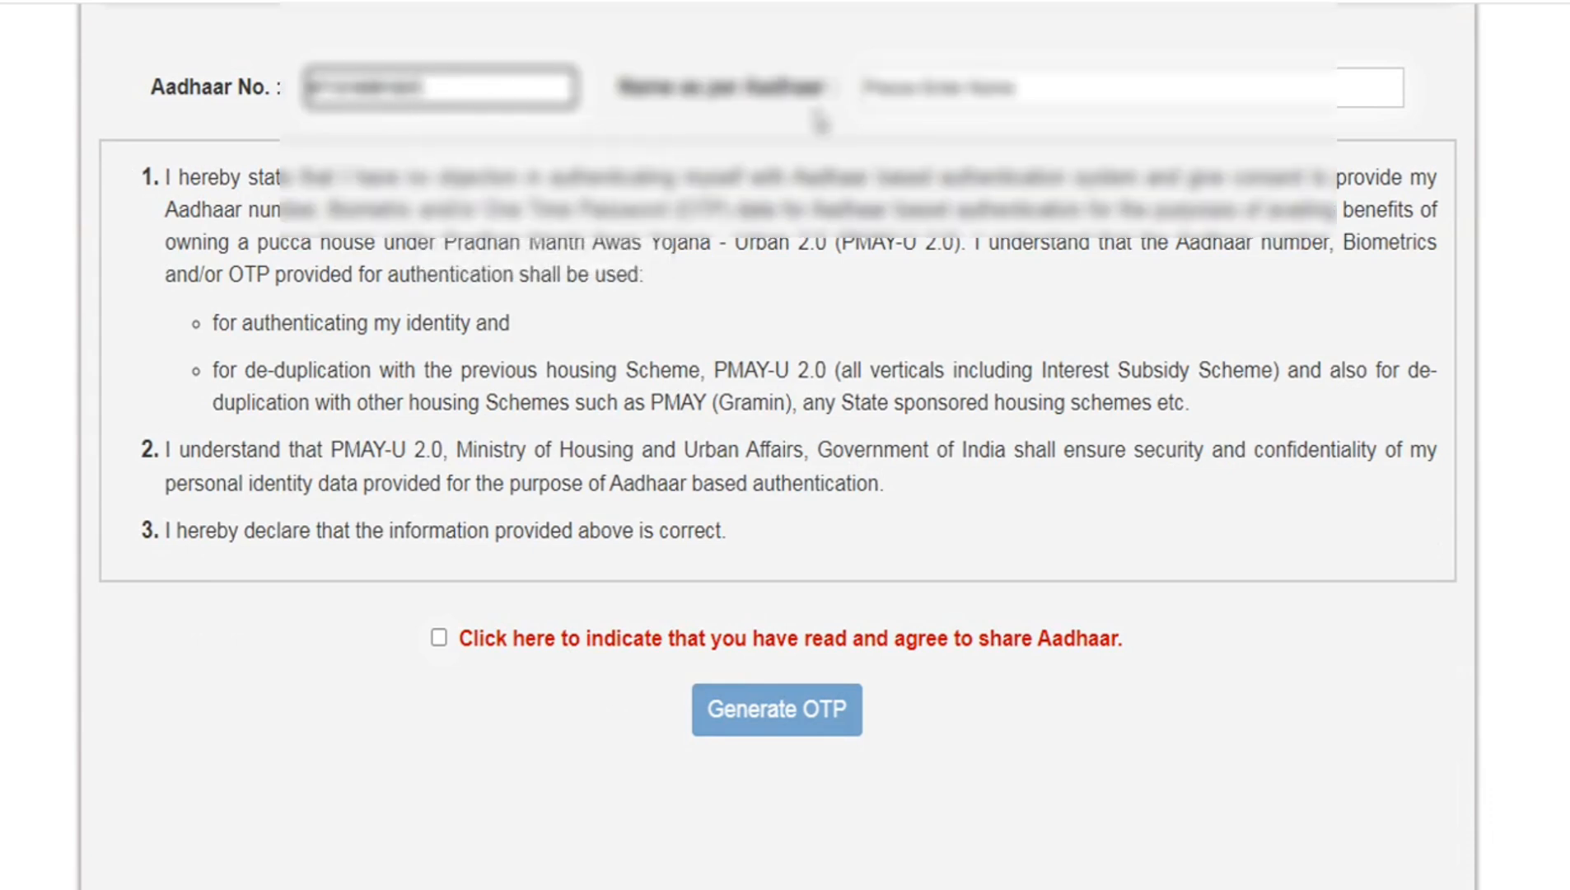
click(906, 87)
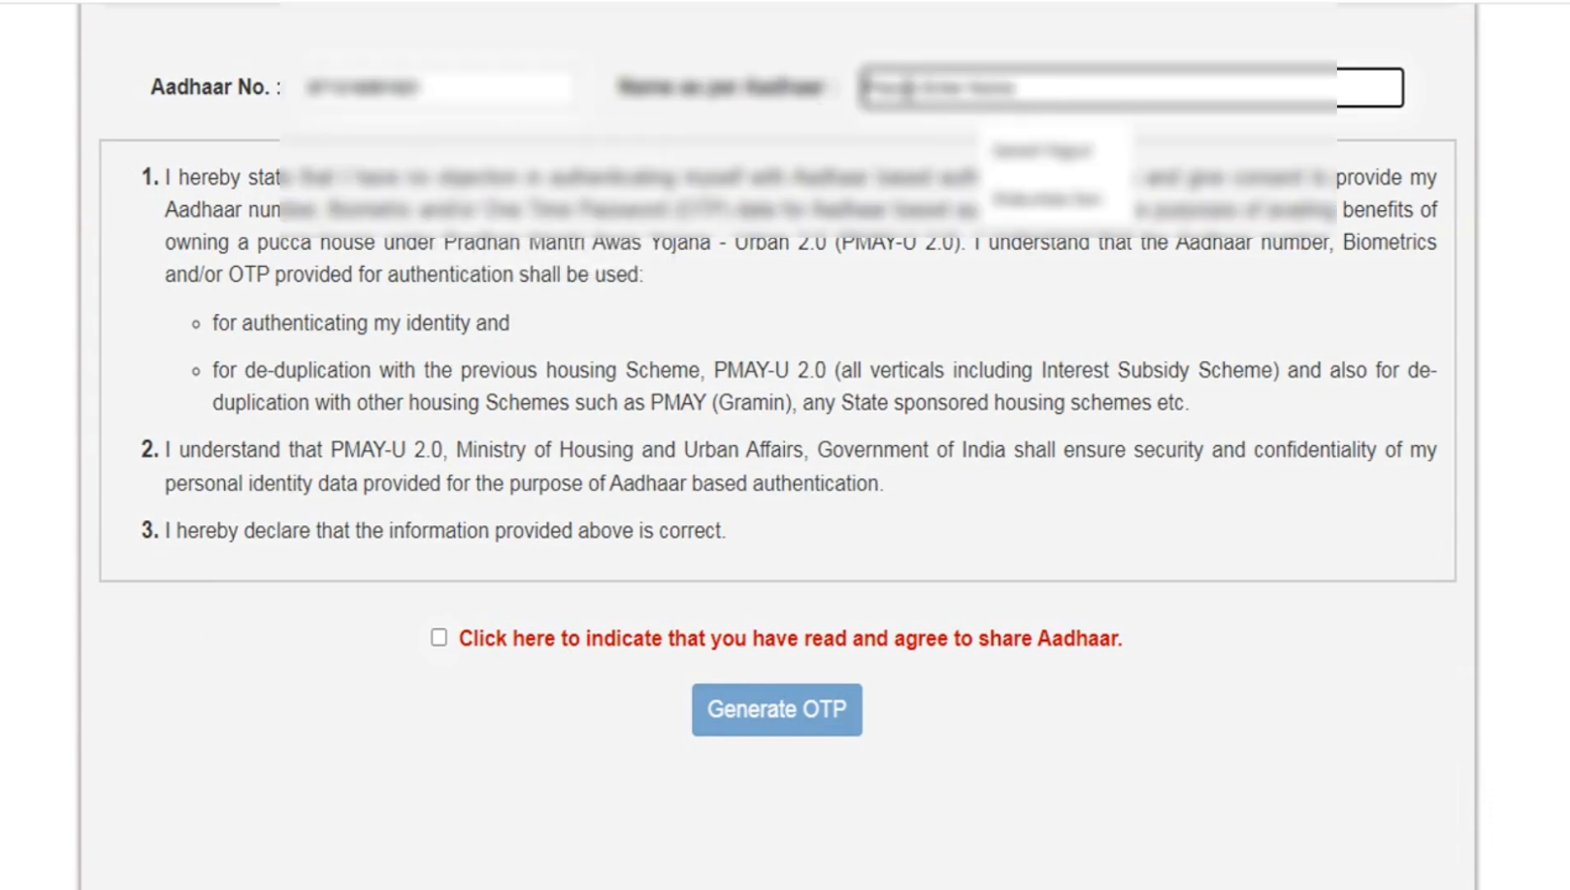
text(********)
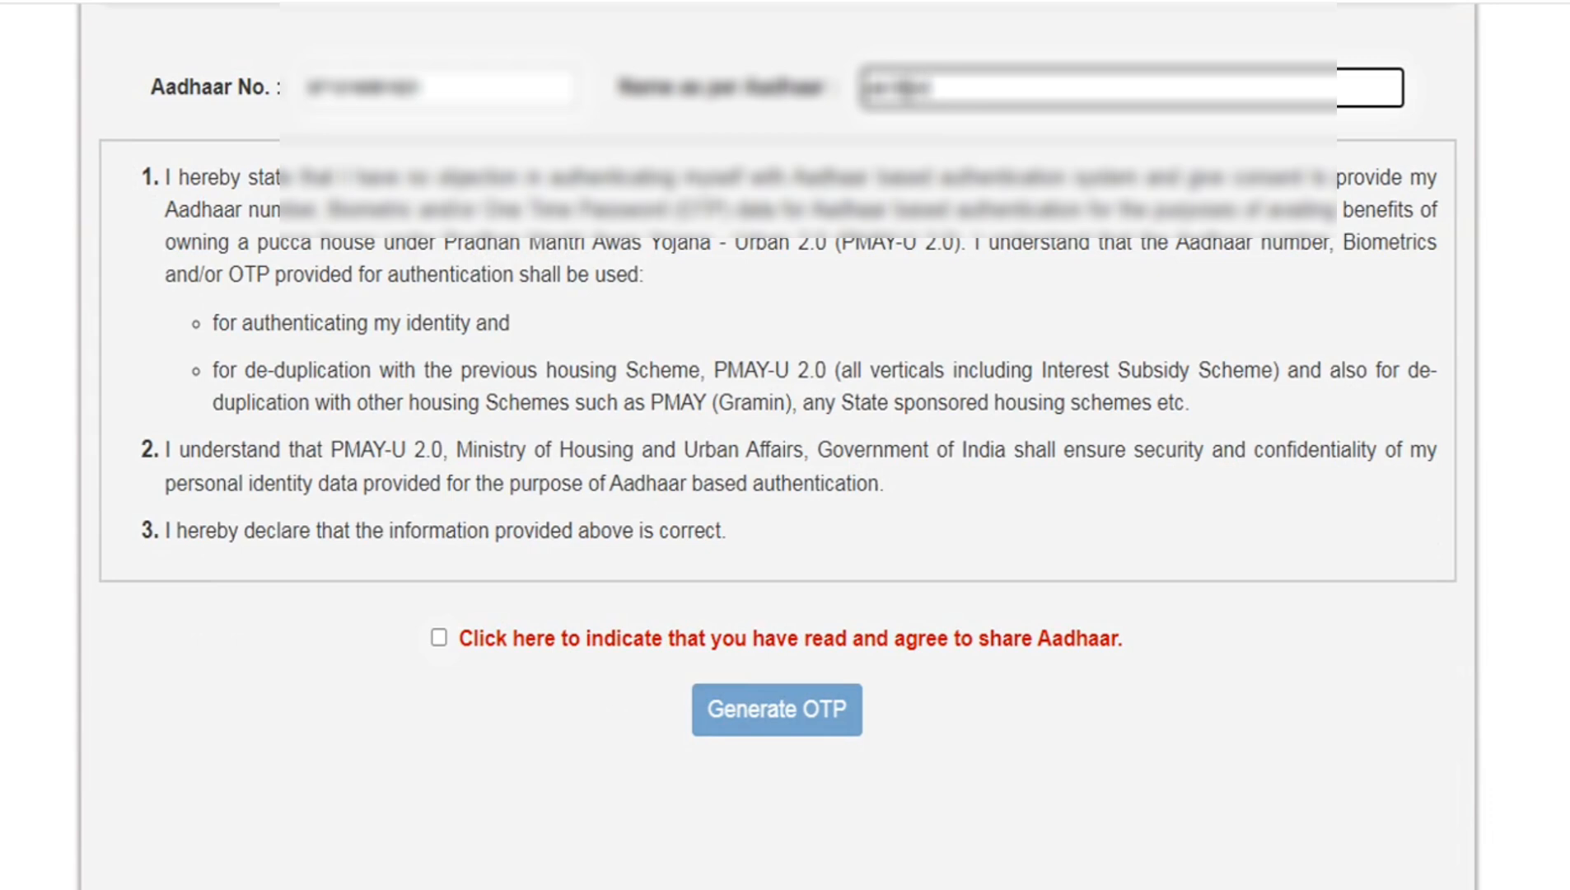
- Agree to share the Aadhaar details, generate the OTP and dismiss the alert
click(441, 639)
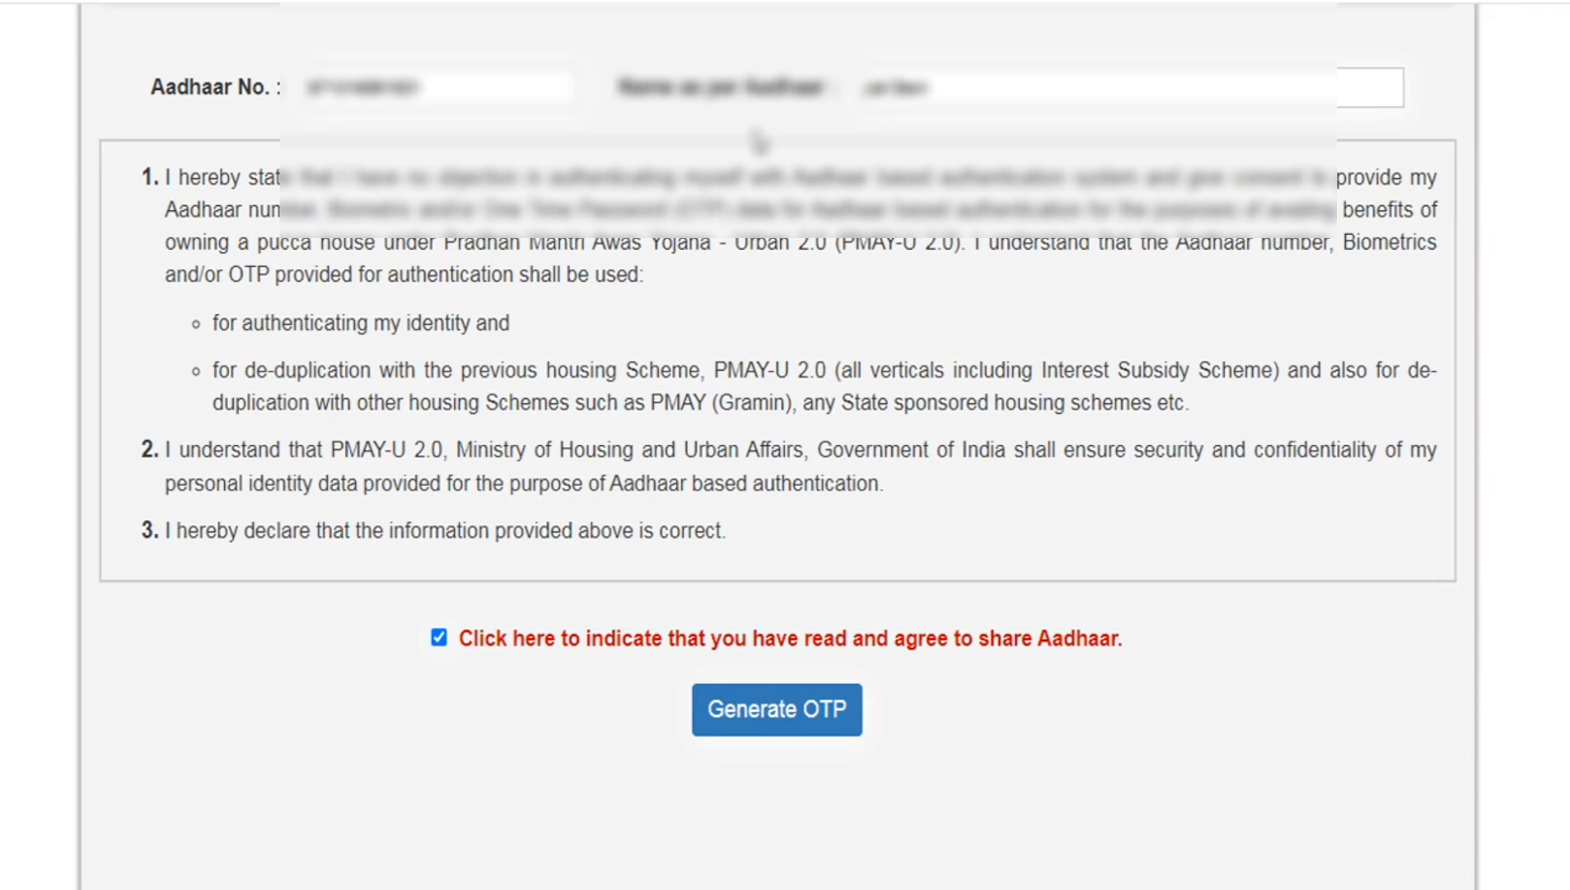
click(783, 719)
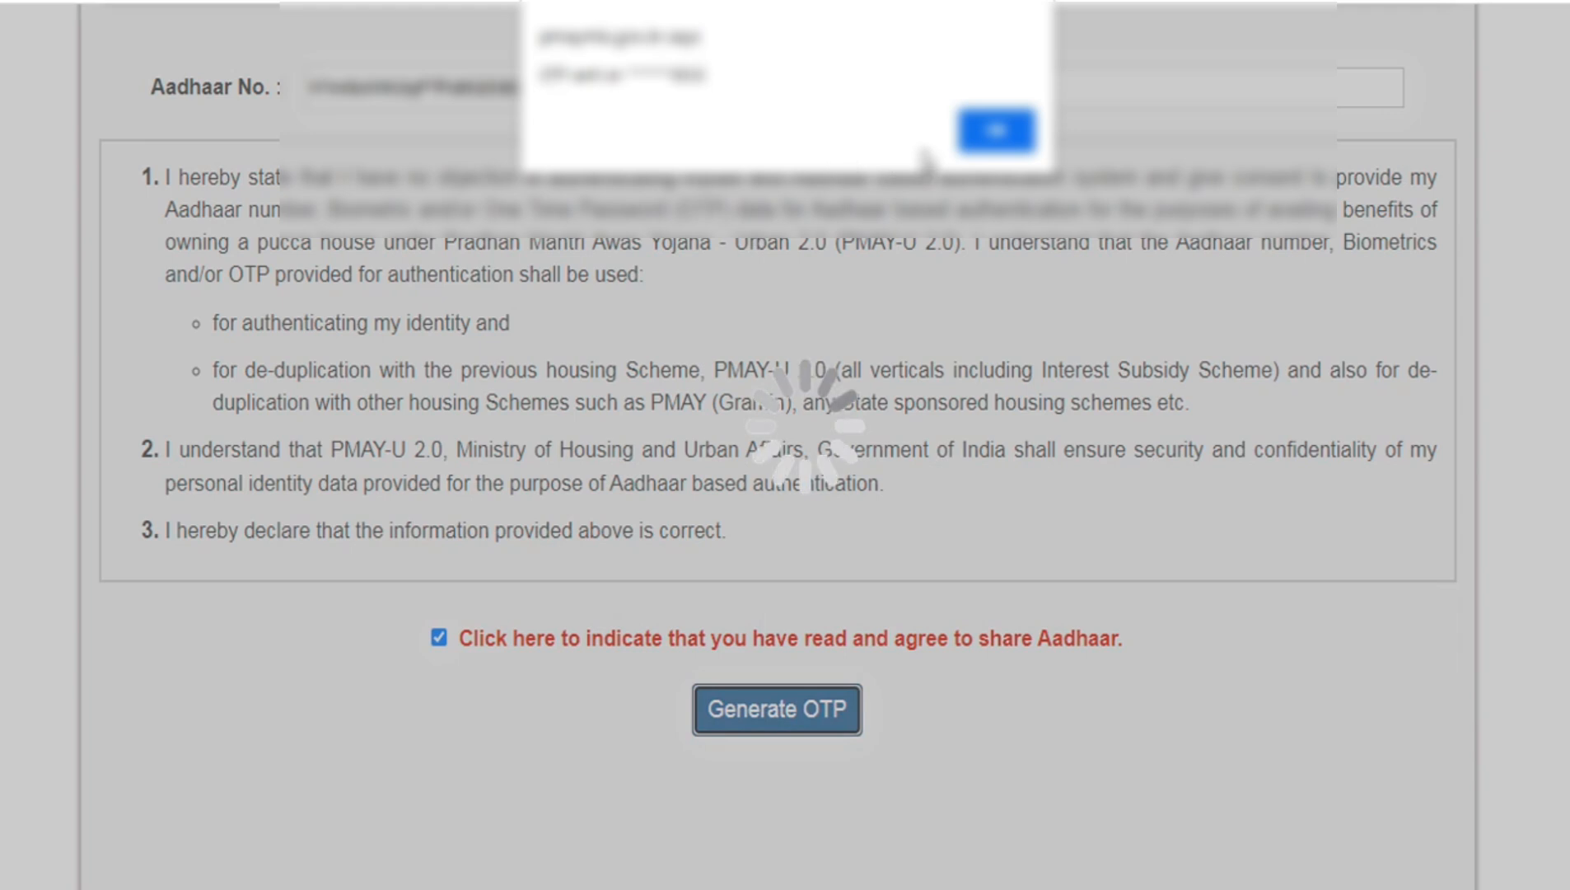
click(998, 134)
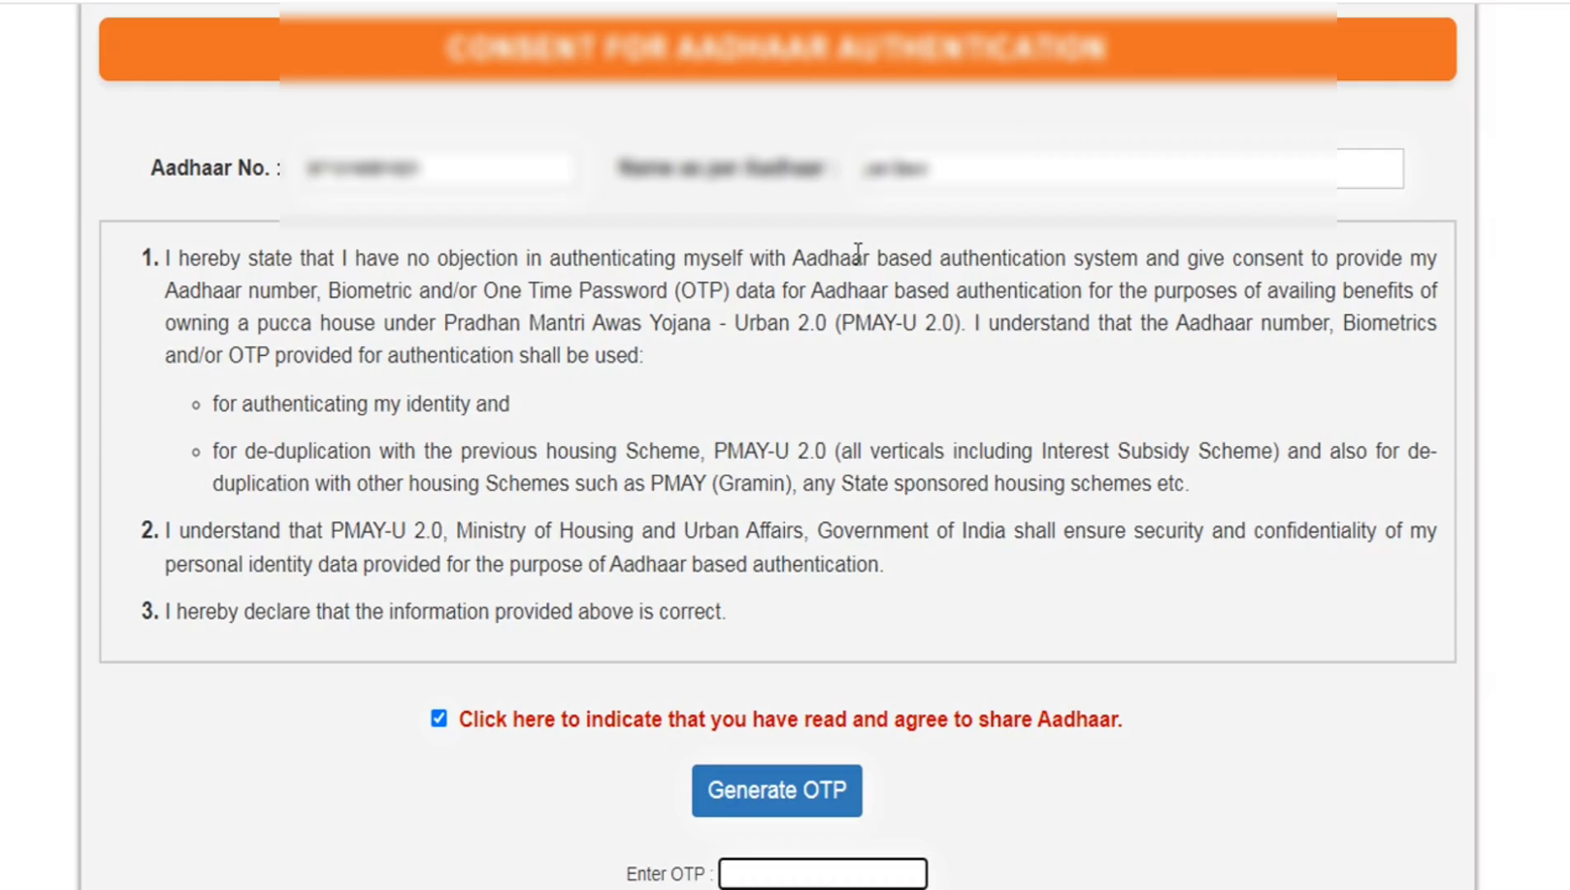
- Enter the received OTP and submit the Aadhaar authentication
scroll(768, 434, down, 2)
key(ctrl+v)
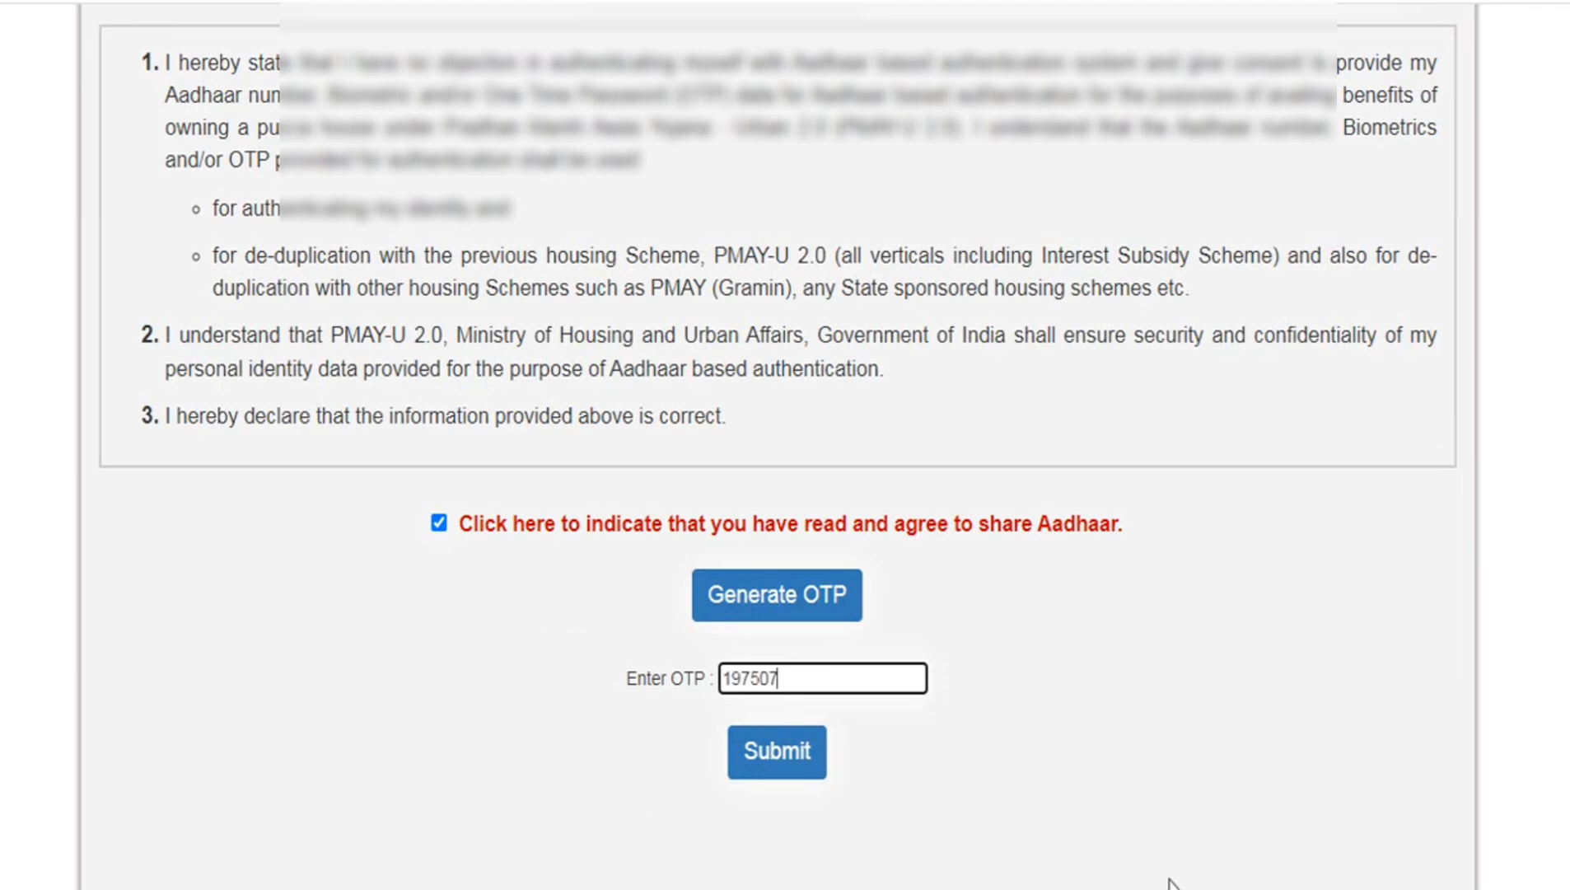
click(787, 754)
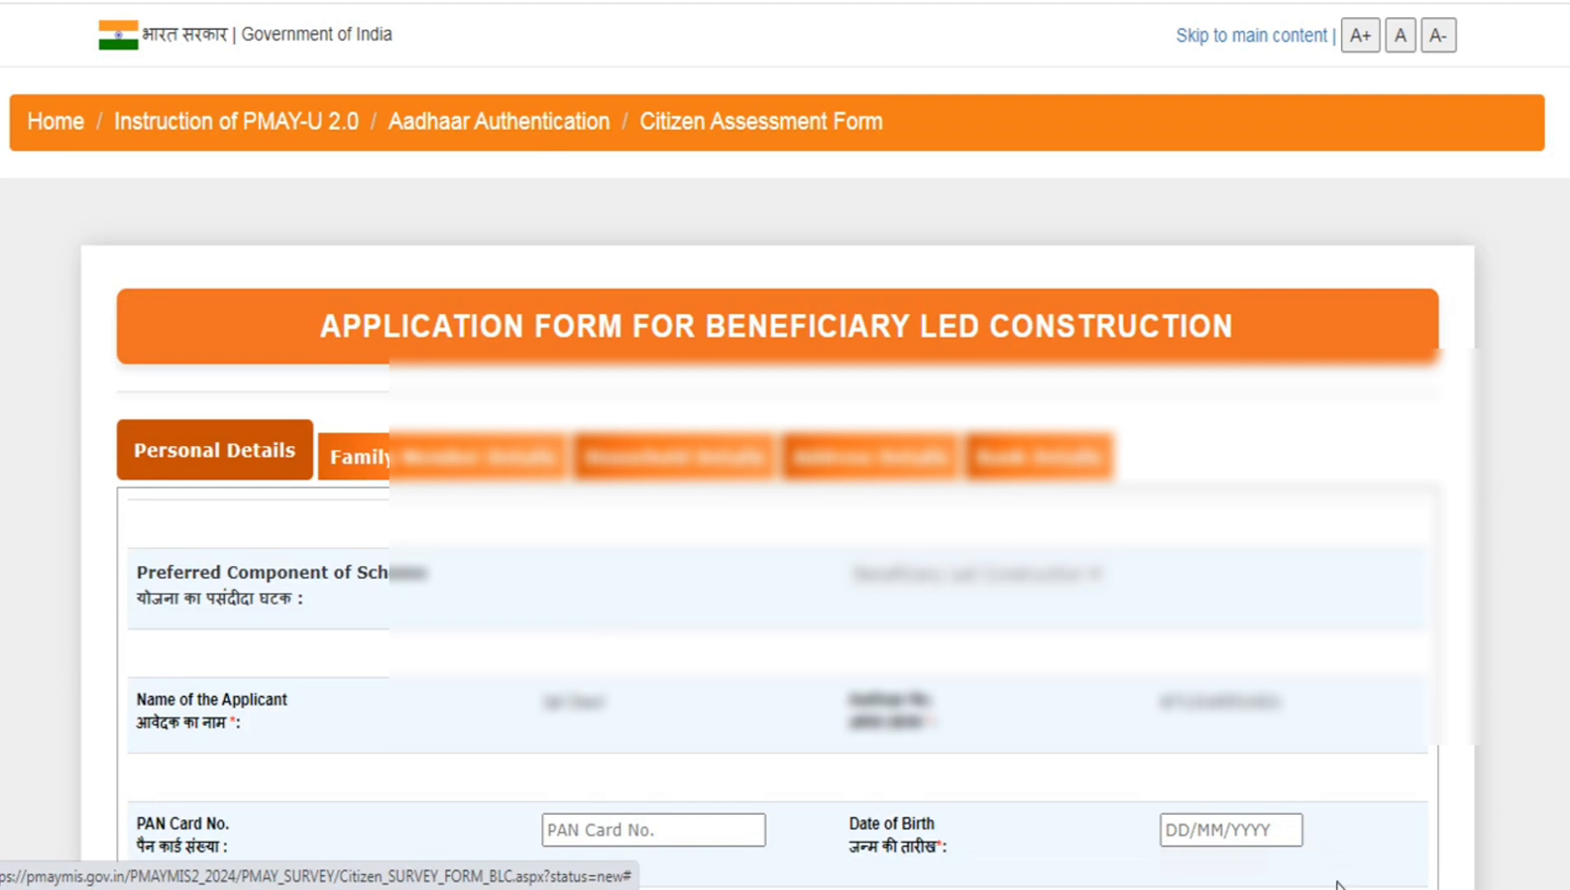
- Set the applicant's marital status to Married and choose the title for the father's name in the personal details
scroll(1268, 874, down, 3)
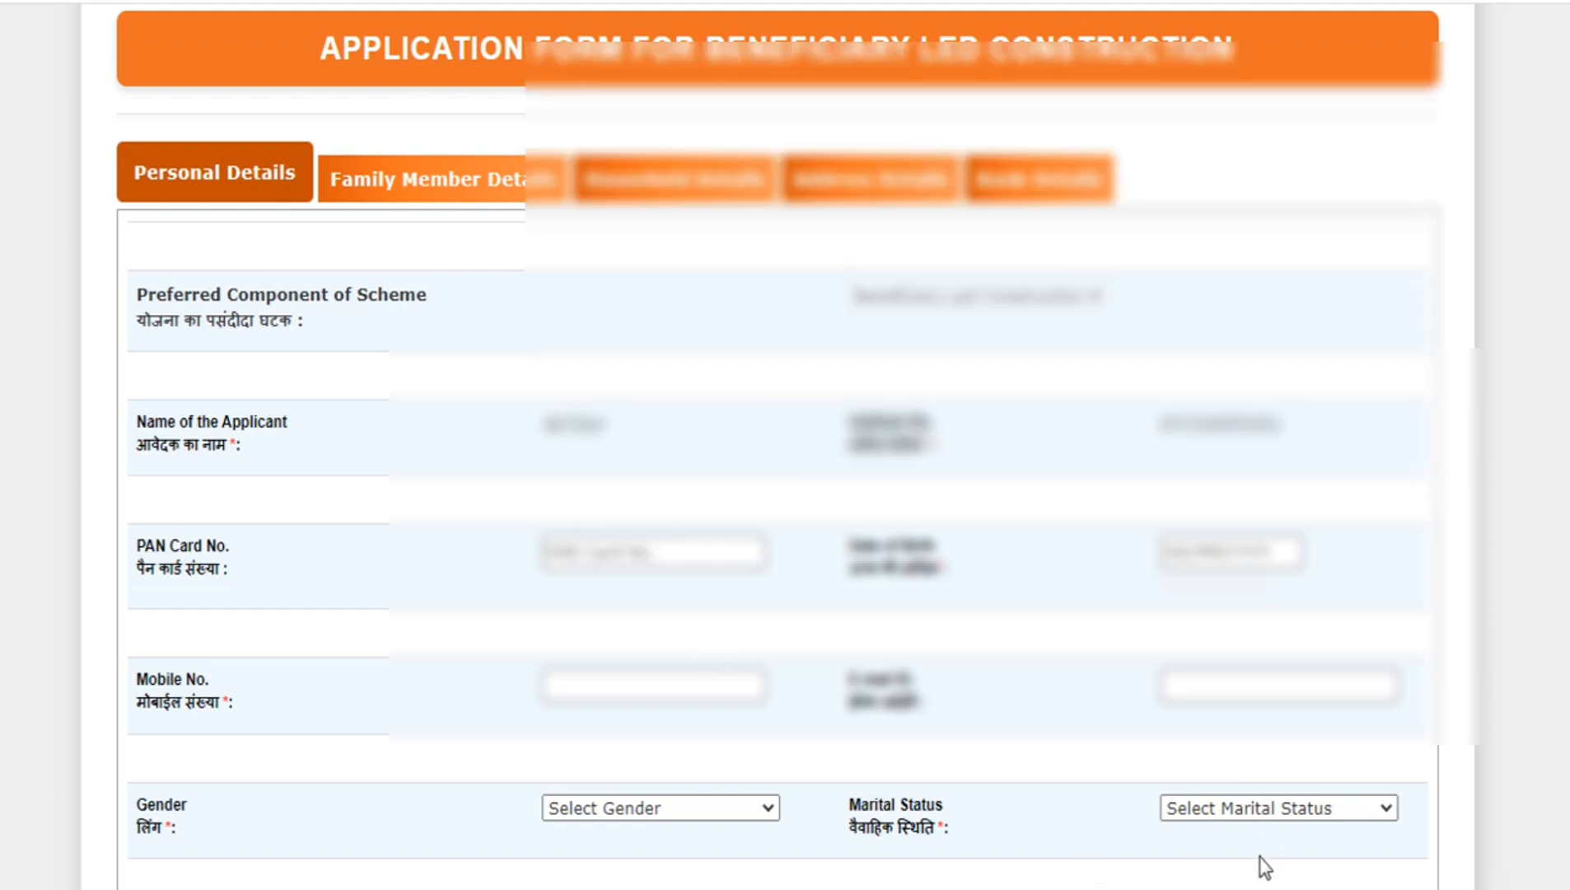
scroll(1262, 866, down, 3)
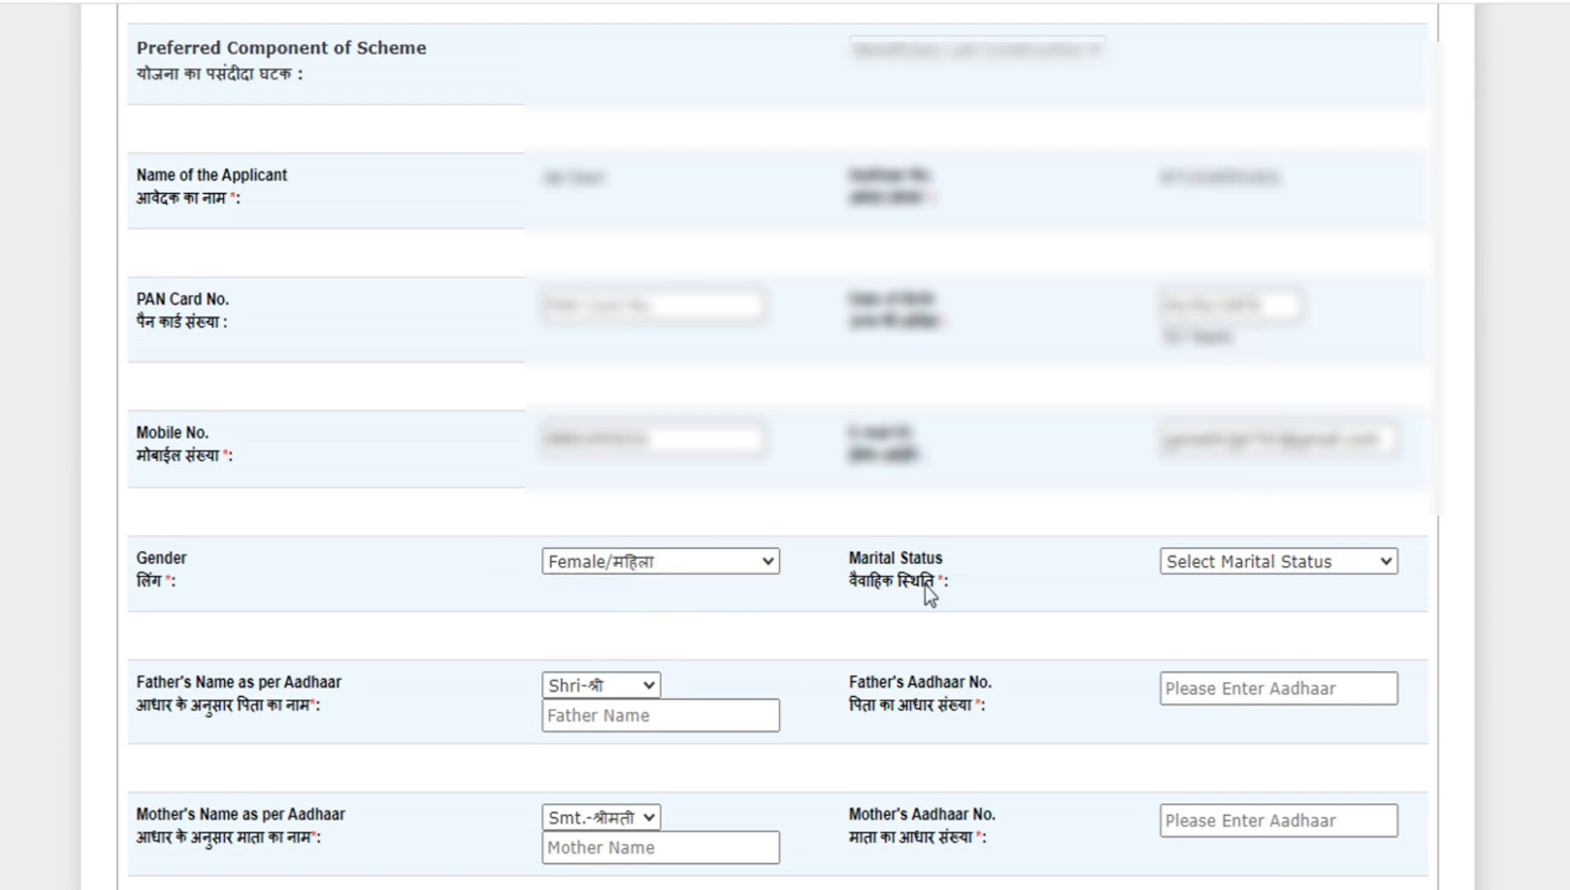
click(1302, 564)
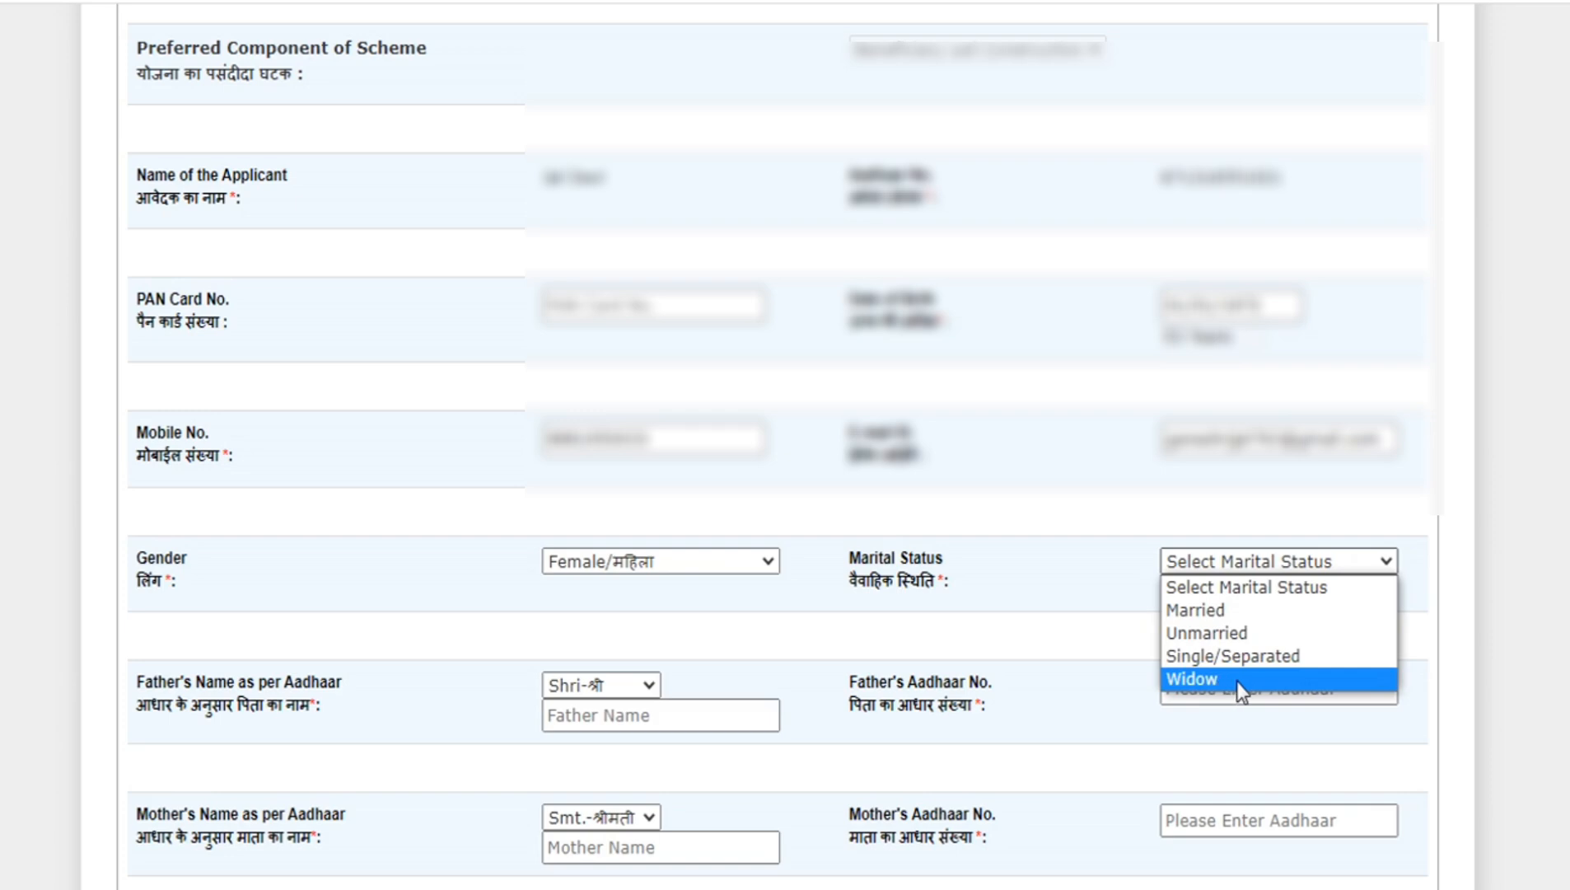
click(1241, 611)
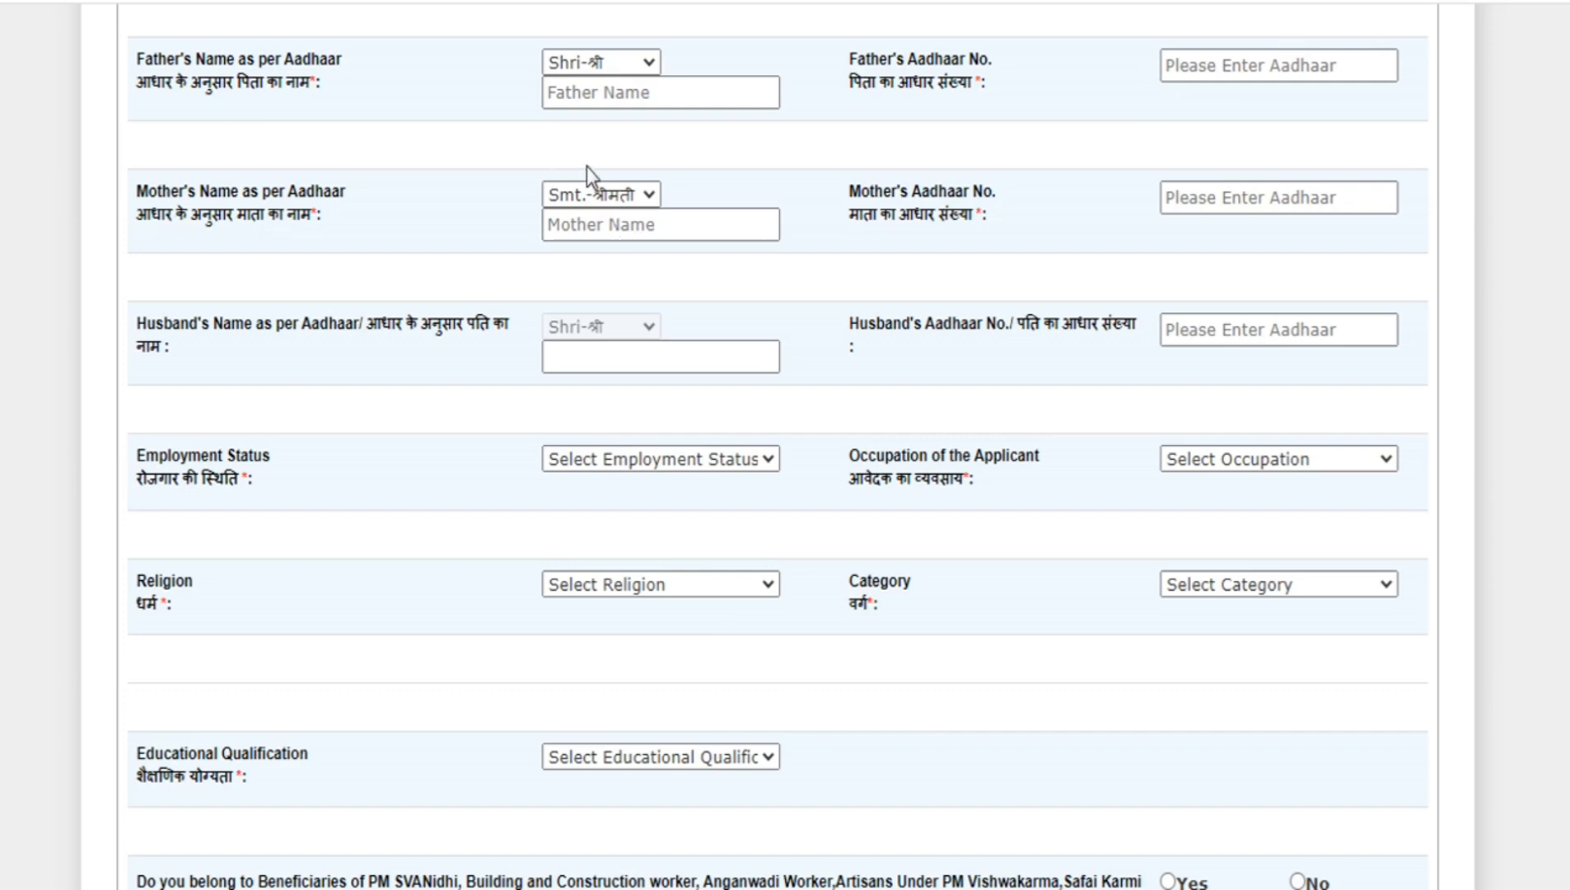
click(616, 65)
click(606, 122)
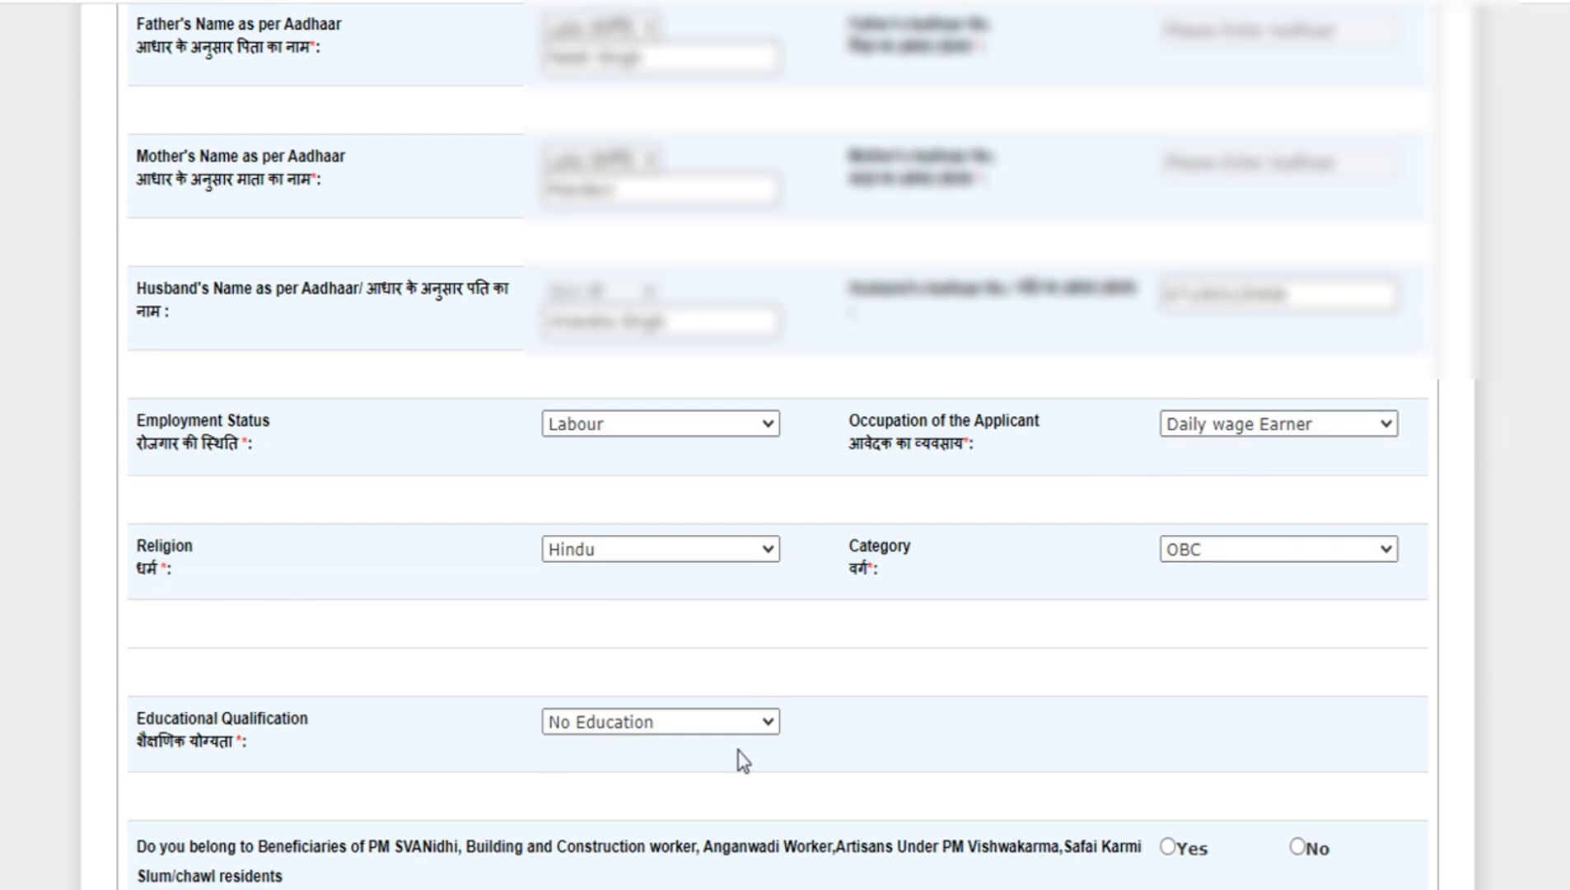
- Declare the applicant a Building and Other Construction worker in the Special Focus Group and save the personal details
scroll(741, 729, down, 3)
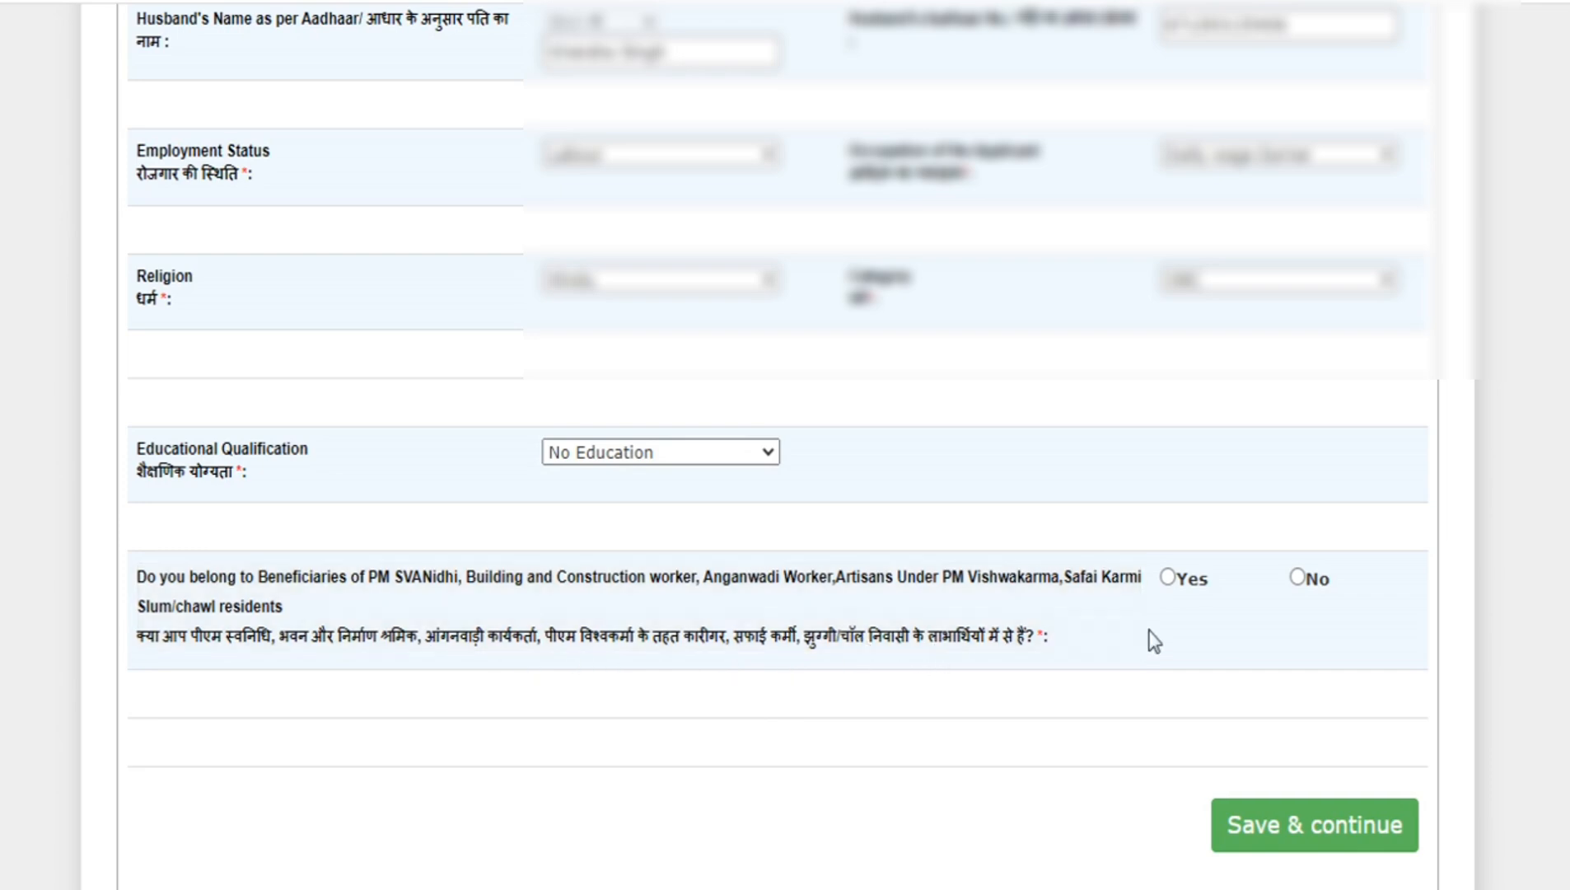
click(1168, 578)
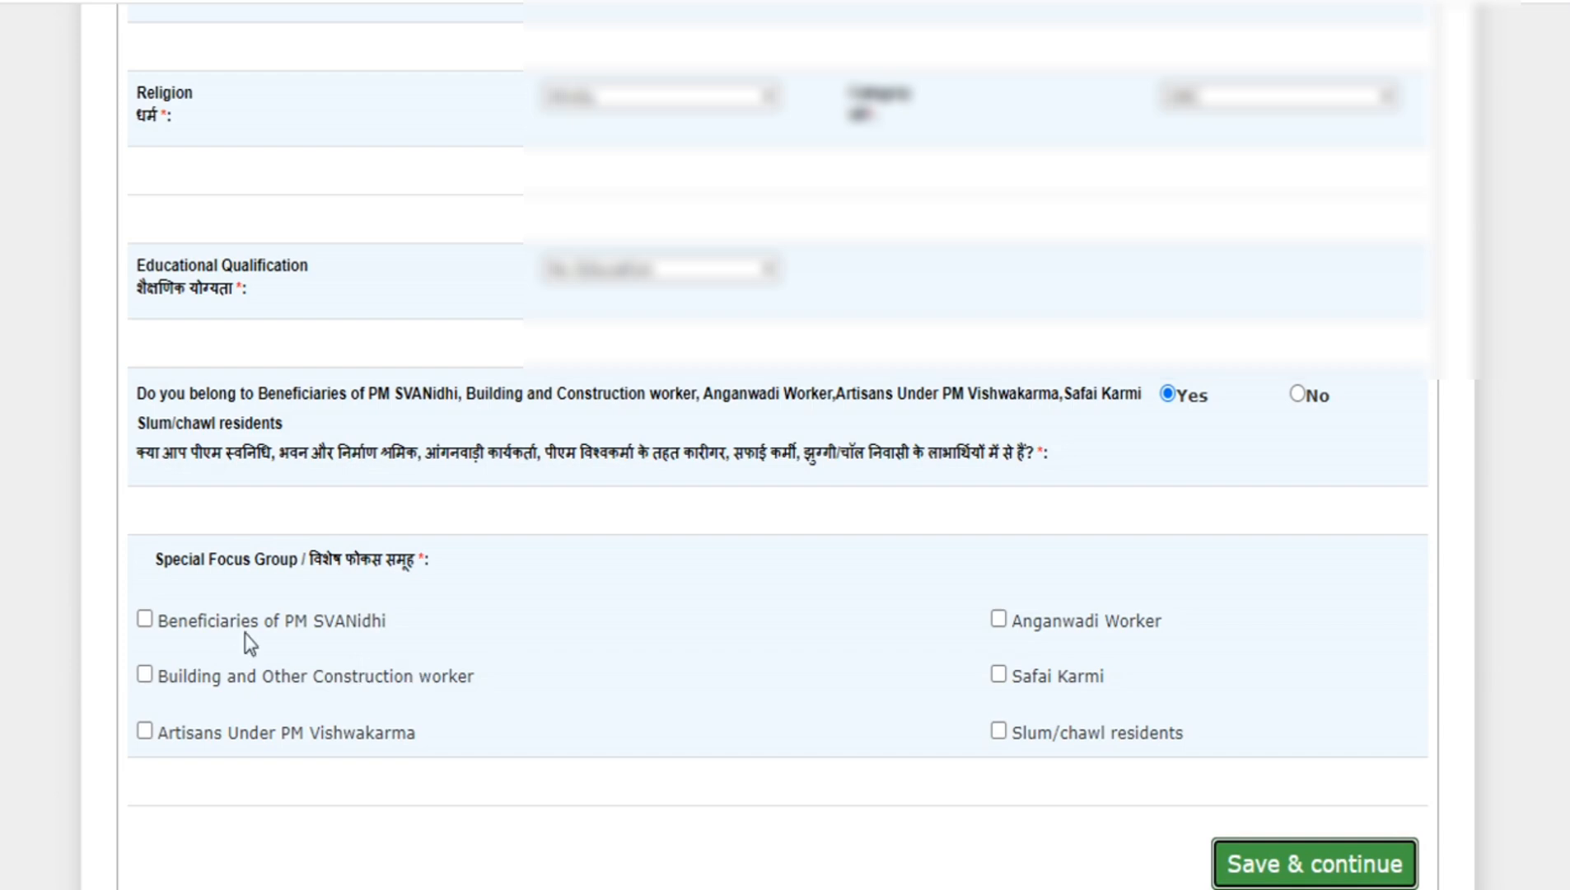
scroll(592, 655, down, 3)
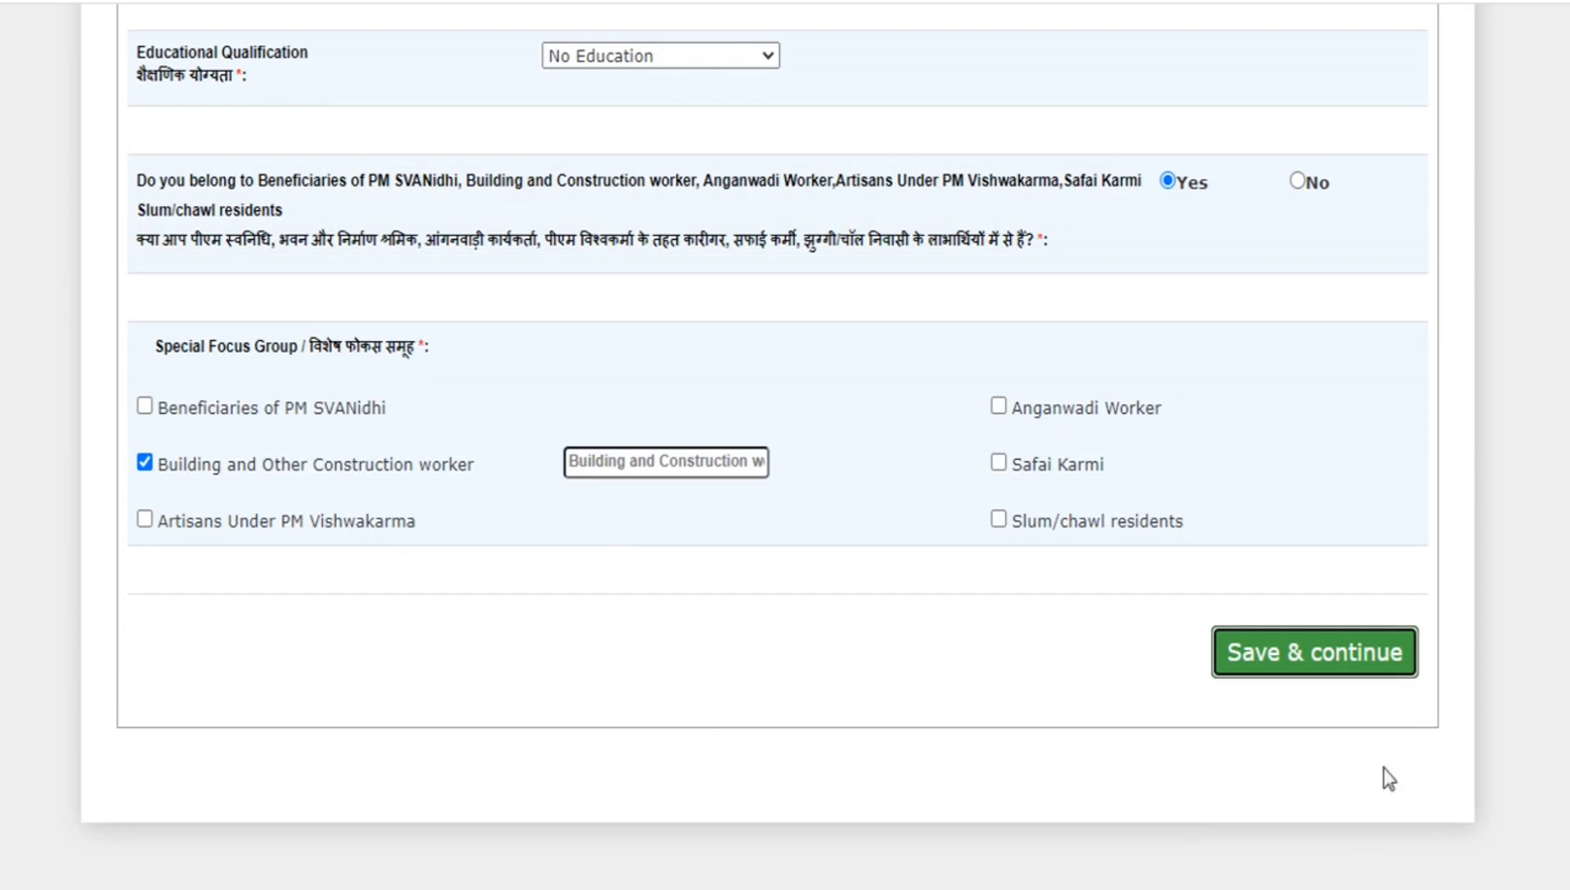
click(1315, 657)
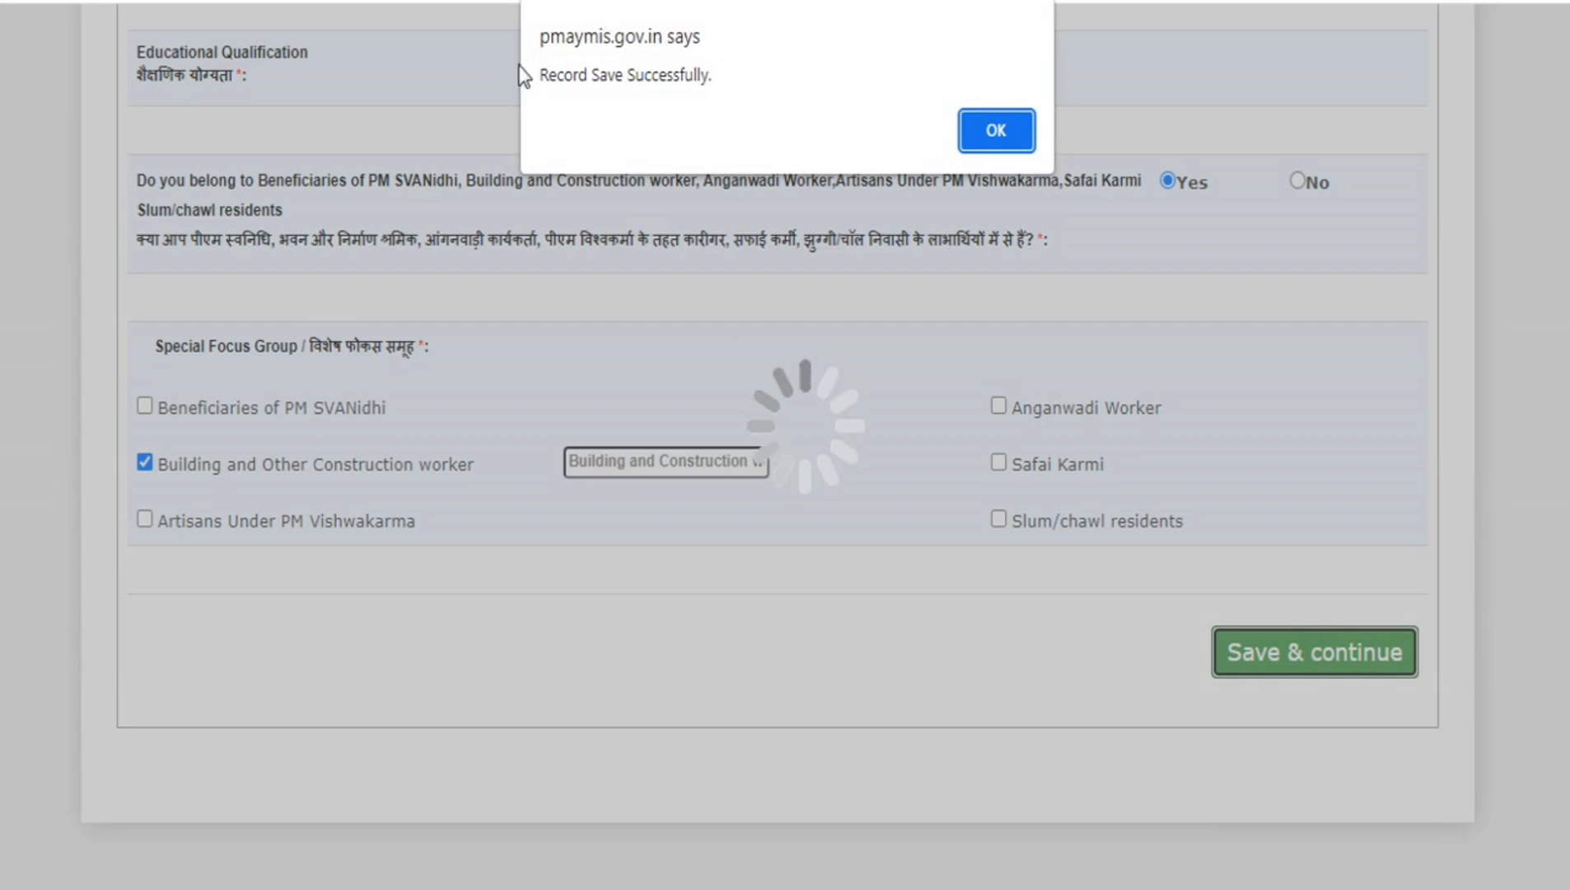
click(1009, 125)
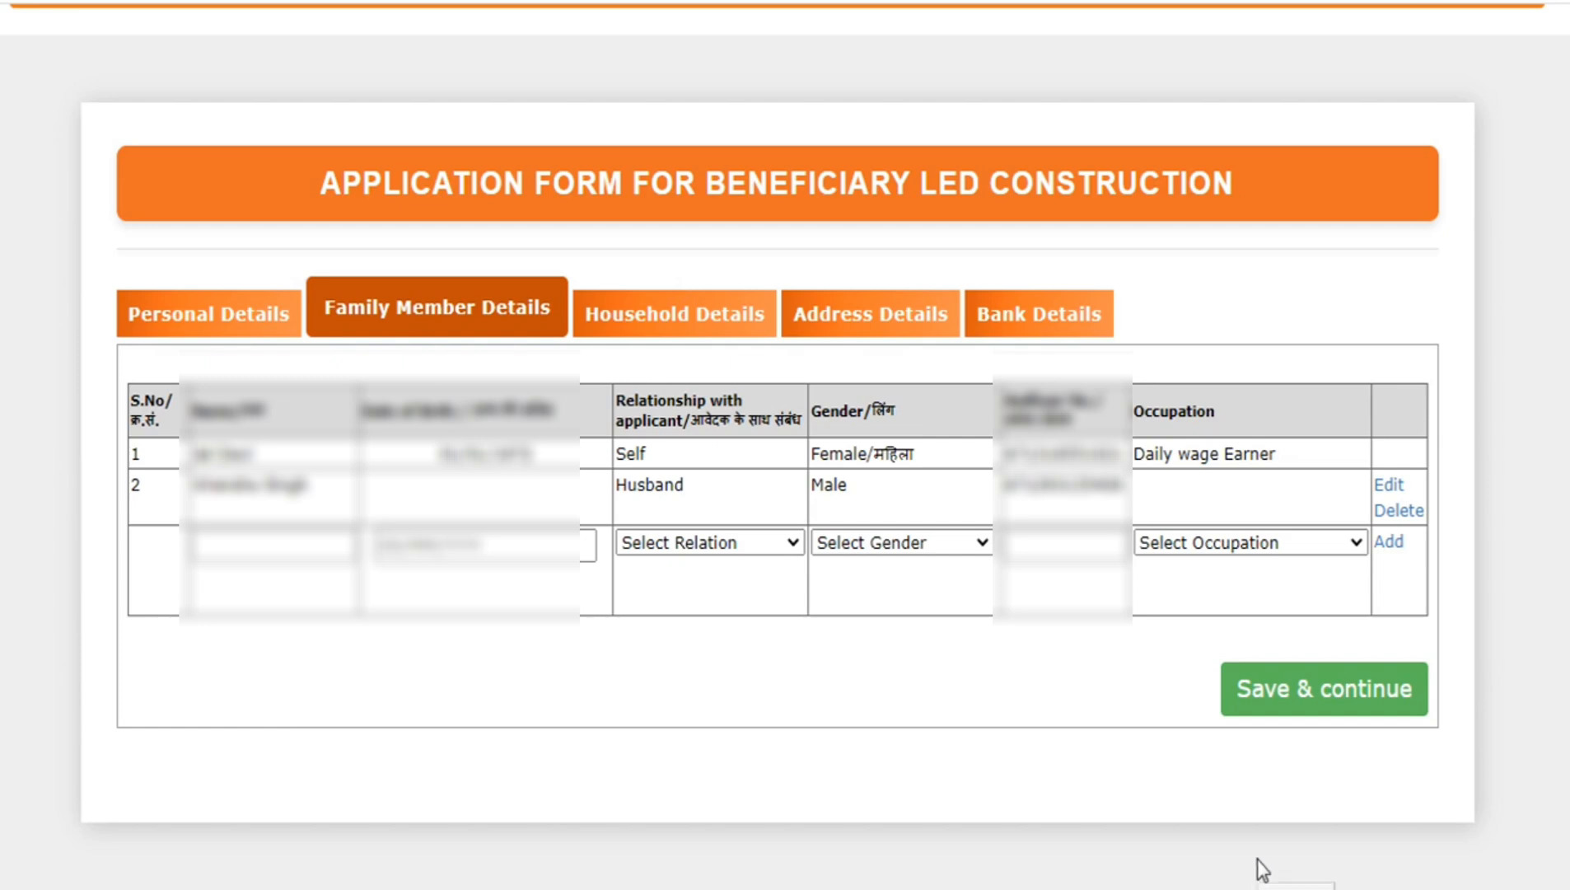
- Enter a new family member's name and date of birth, with relationship Unmarried Son and gender Male
text(8)
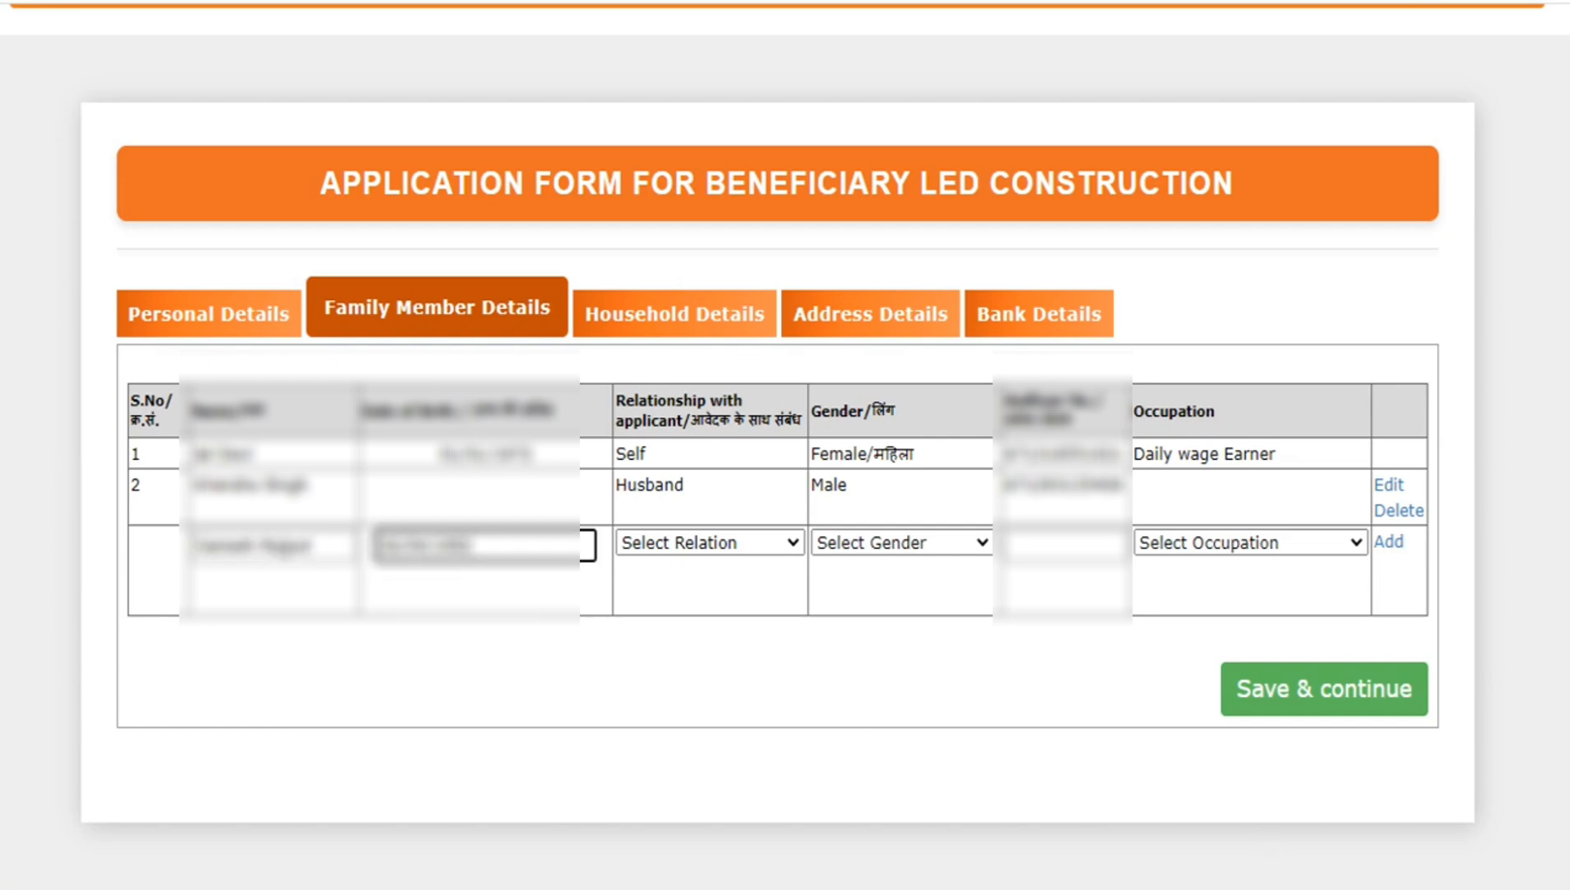
click(736, 545)
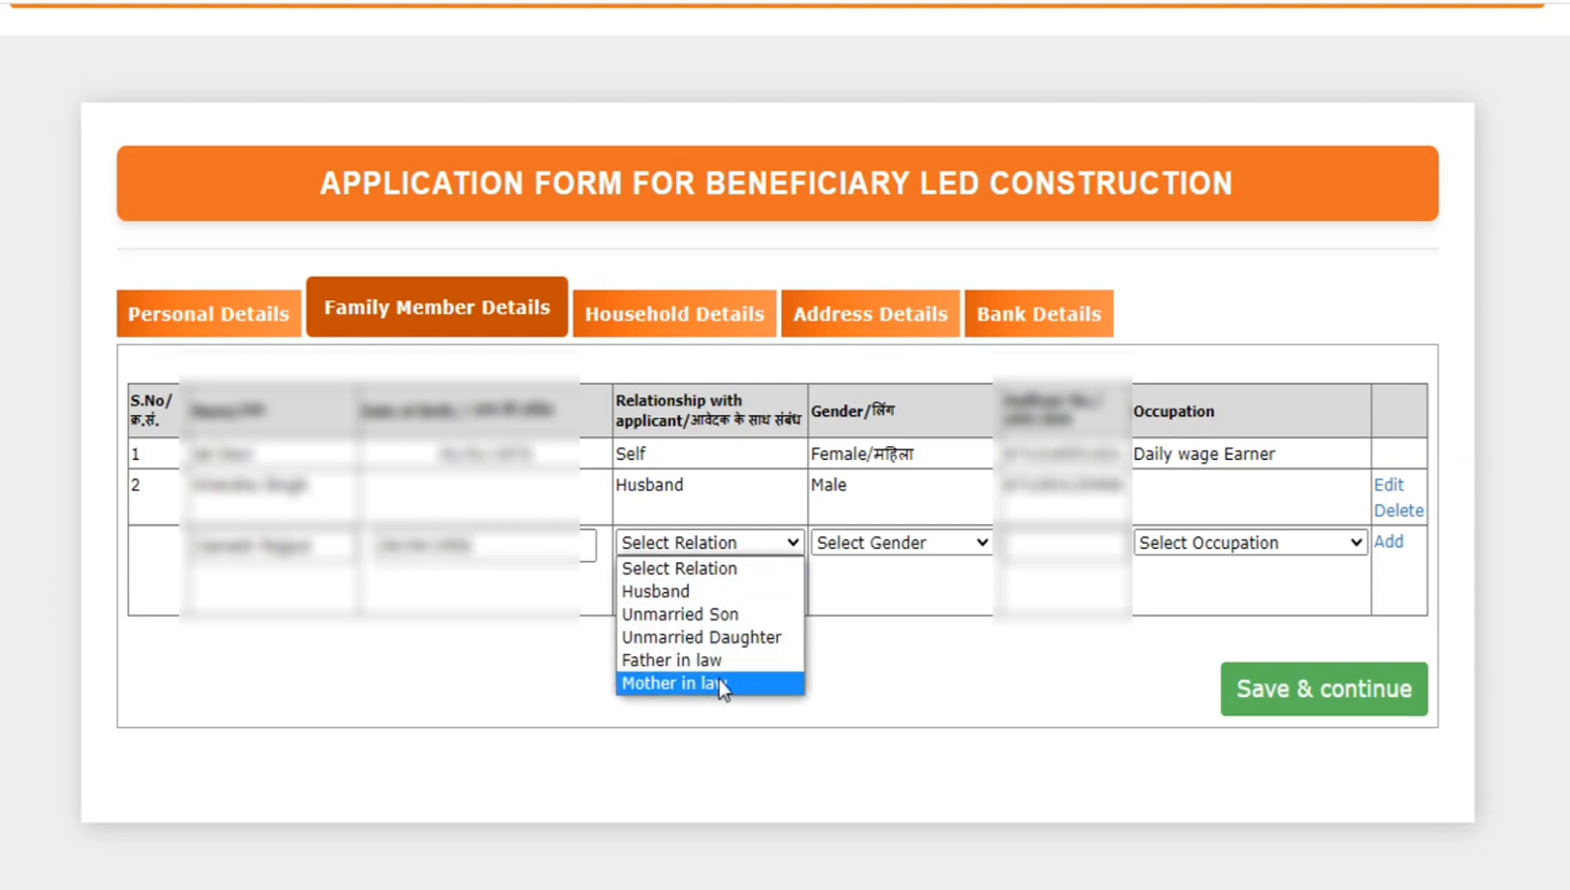
click(500, 594)
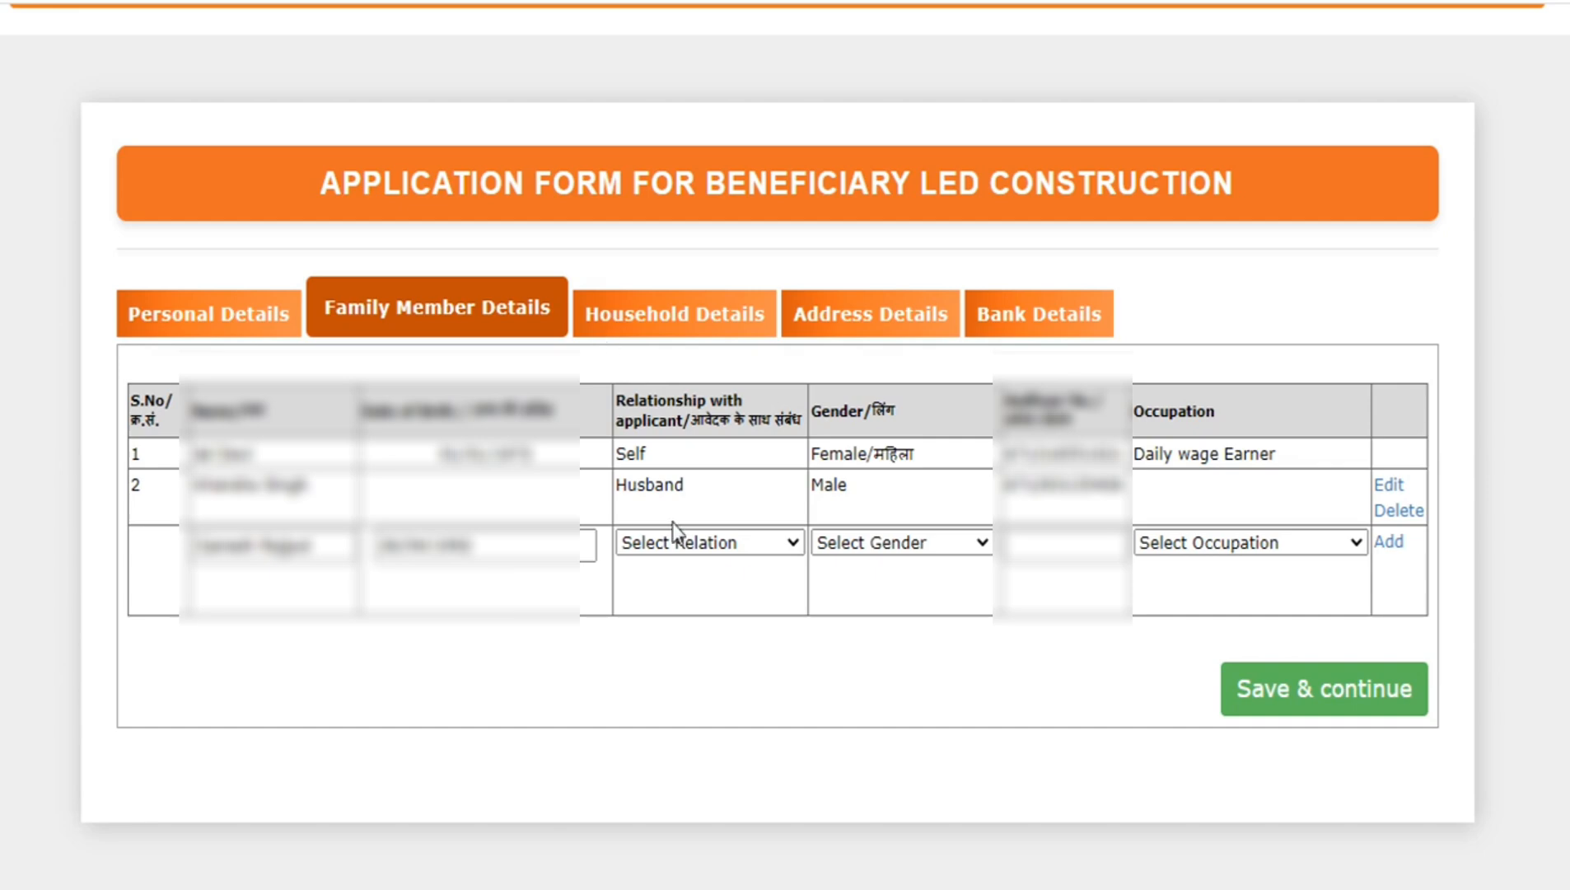
click(709, 549)
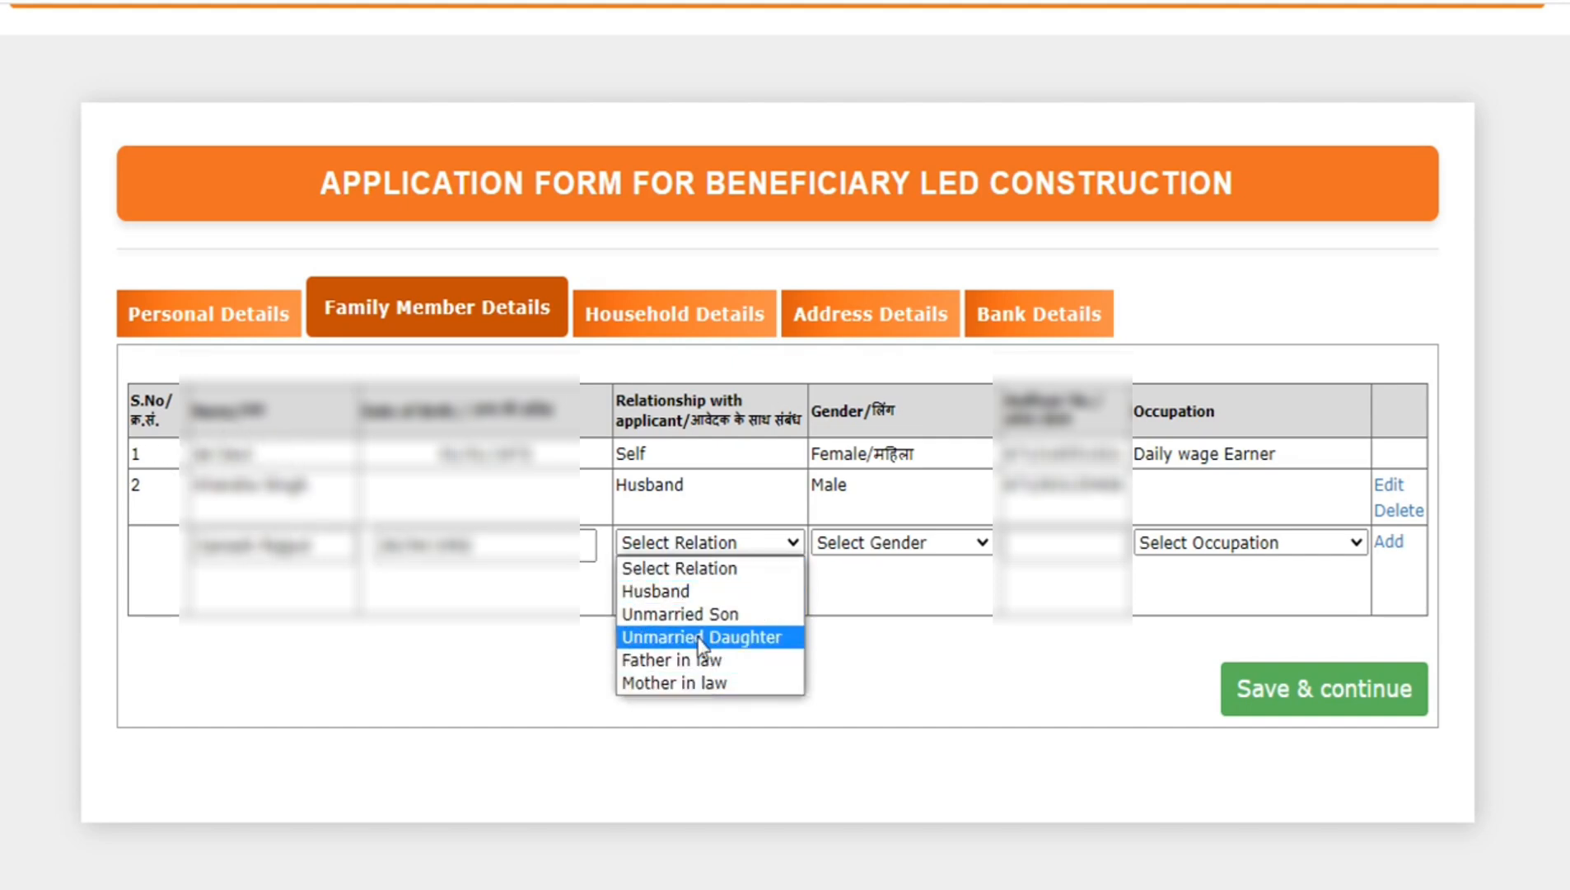
click(681, 613)
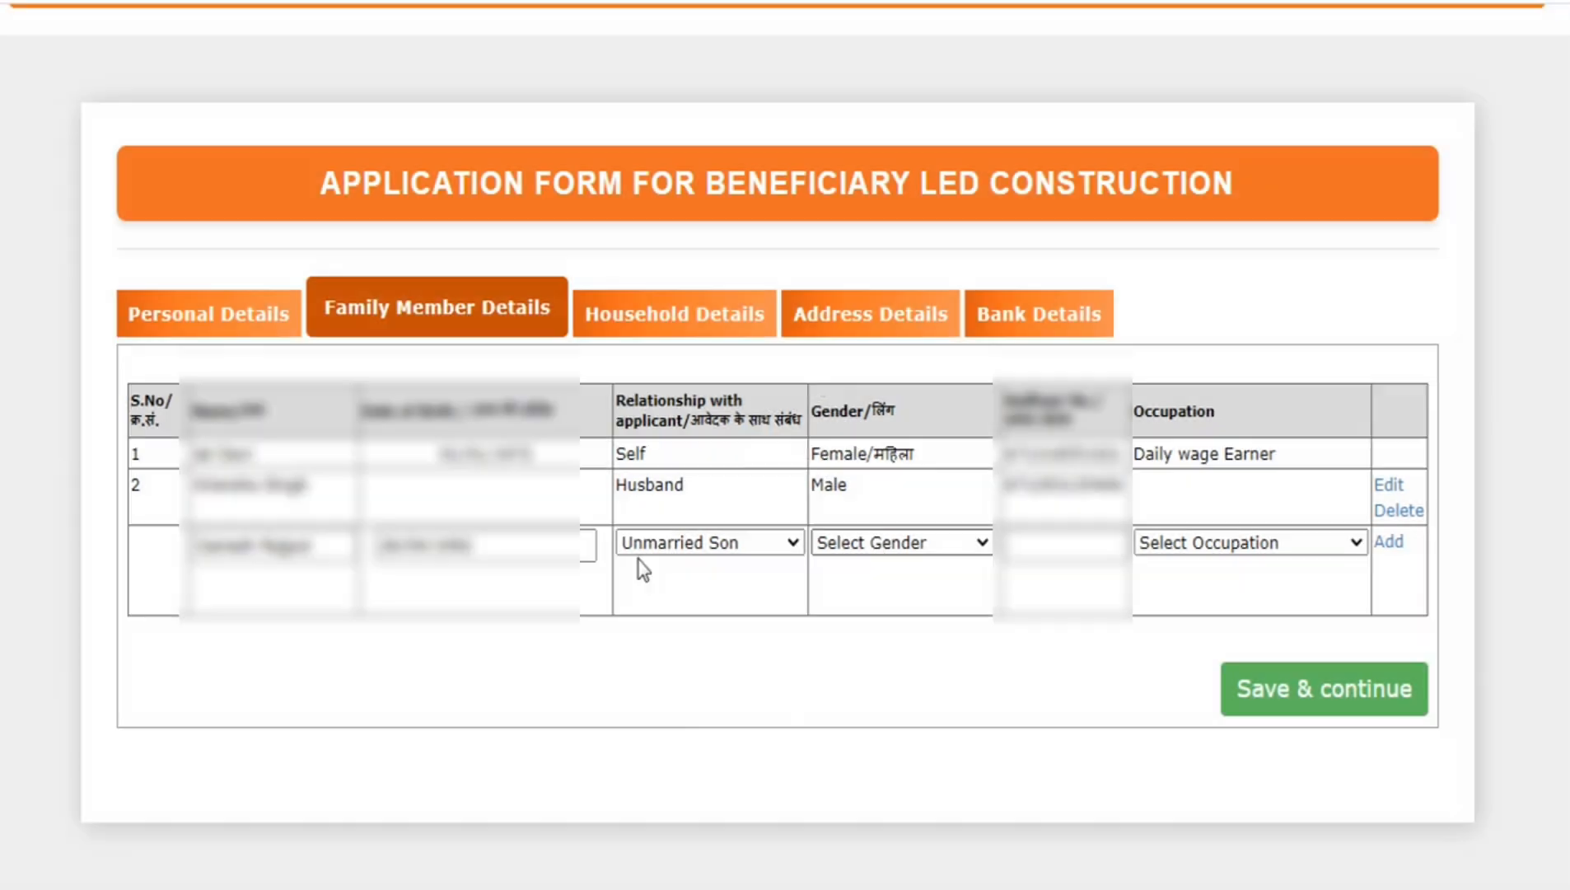
click(865, 546)
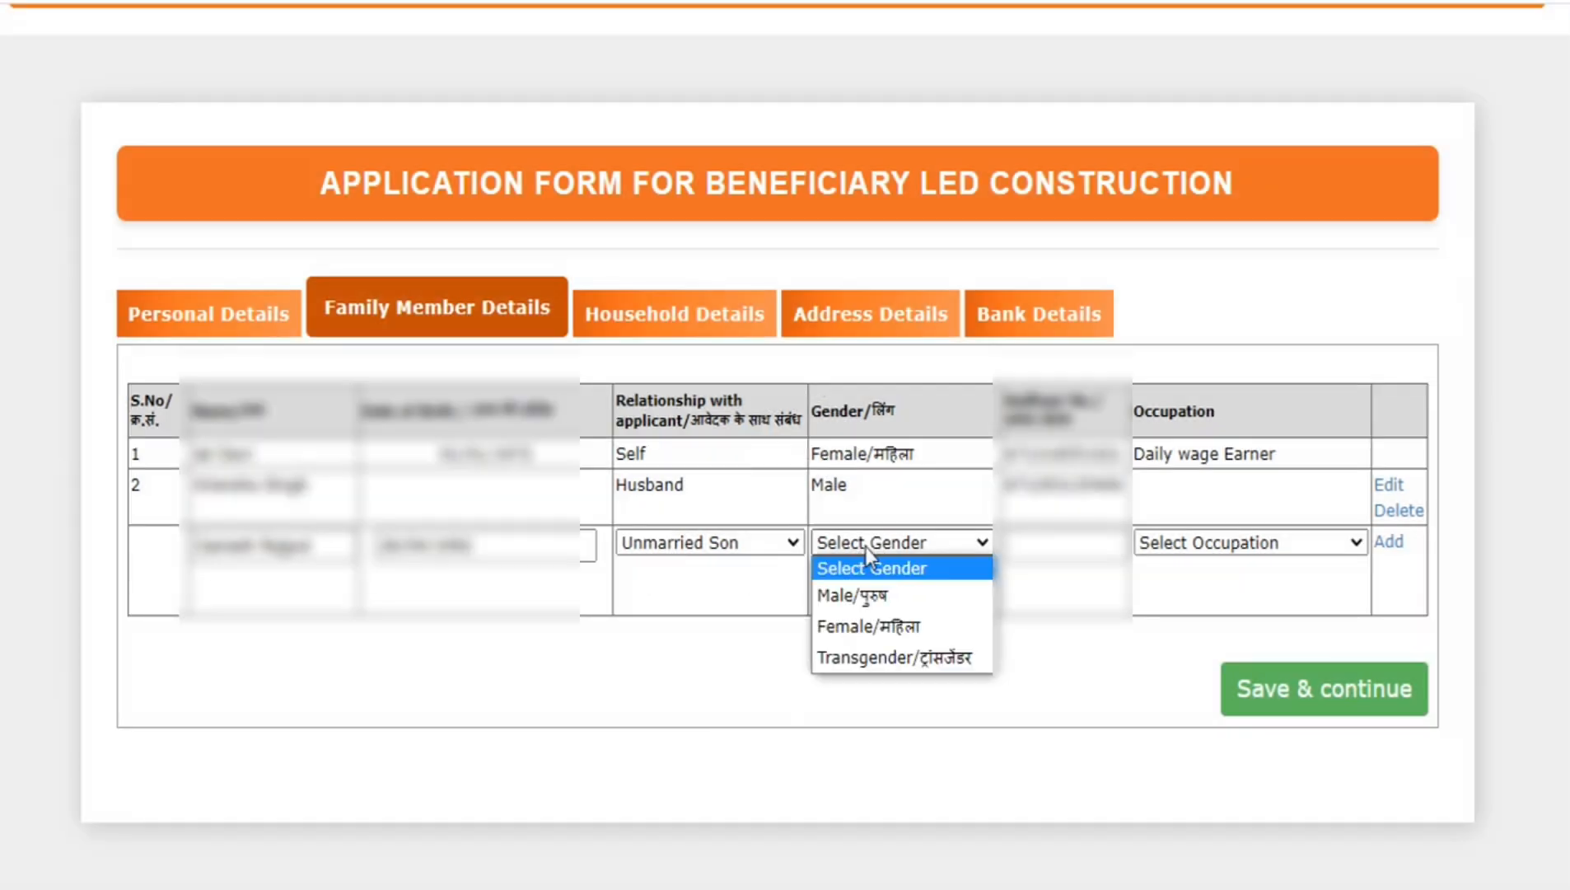
click(892, 595)
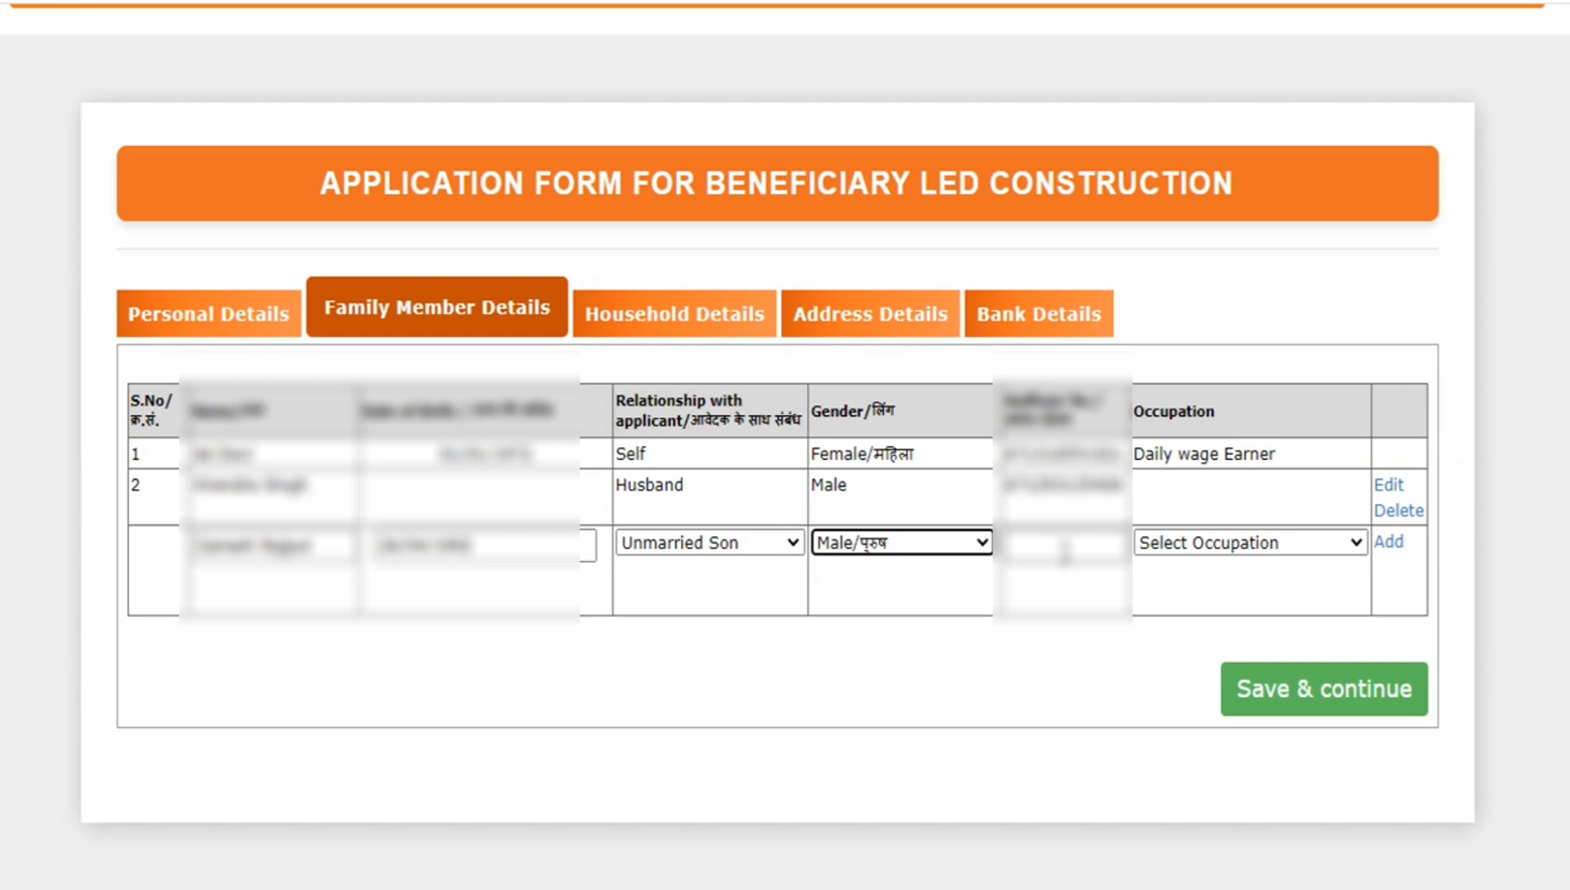
- Add the son to the family list with his Aadhaar number and occupation Student, and save the family member details
key(Tab)
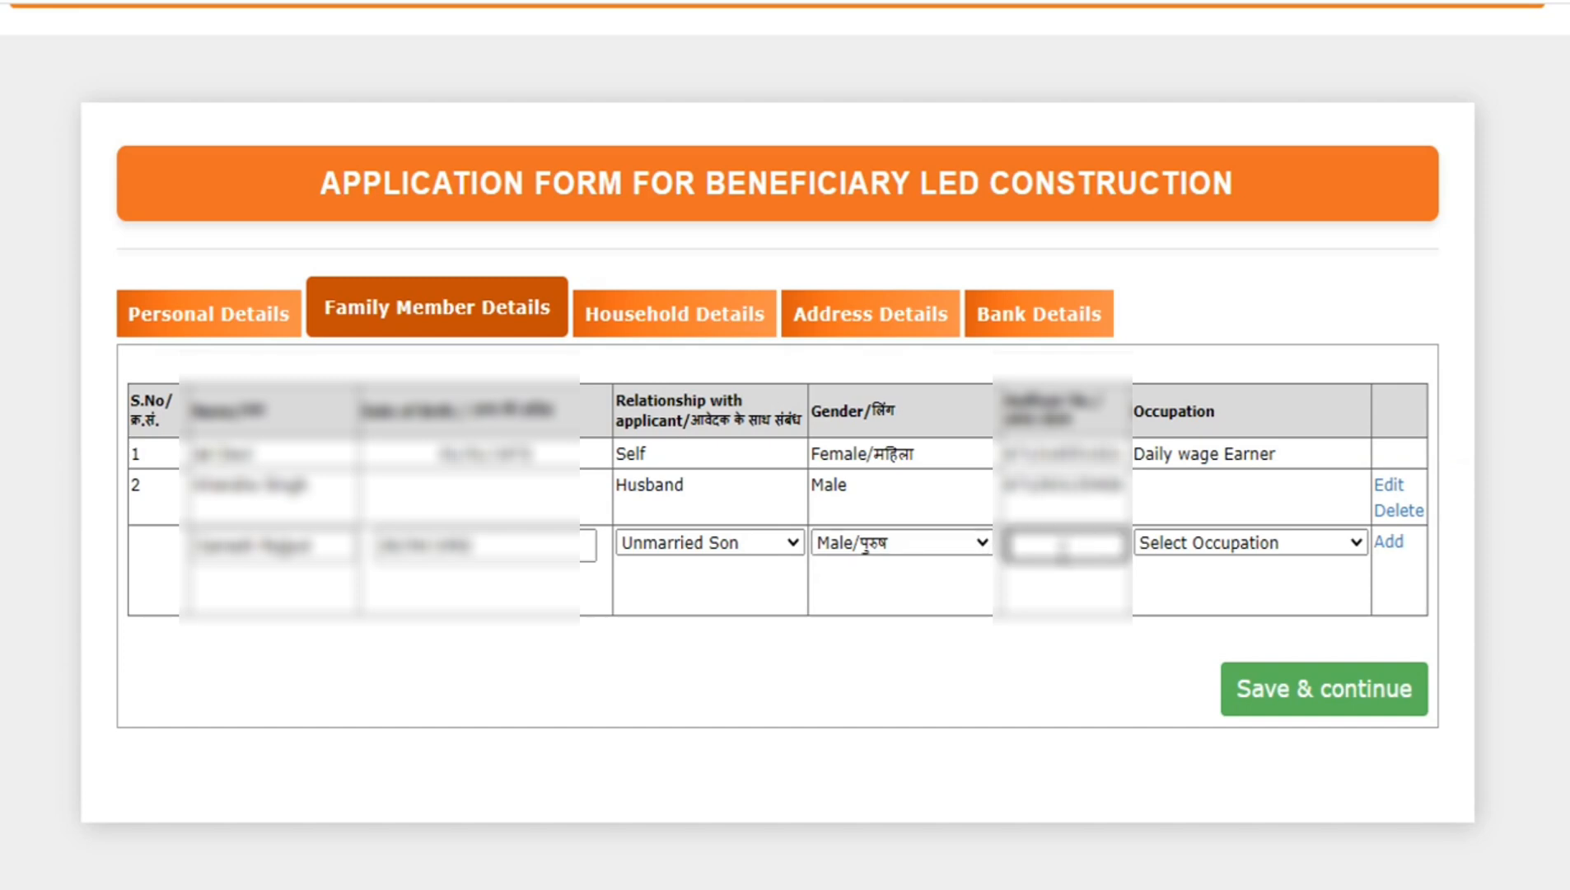
click(1244, 549)
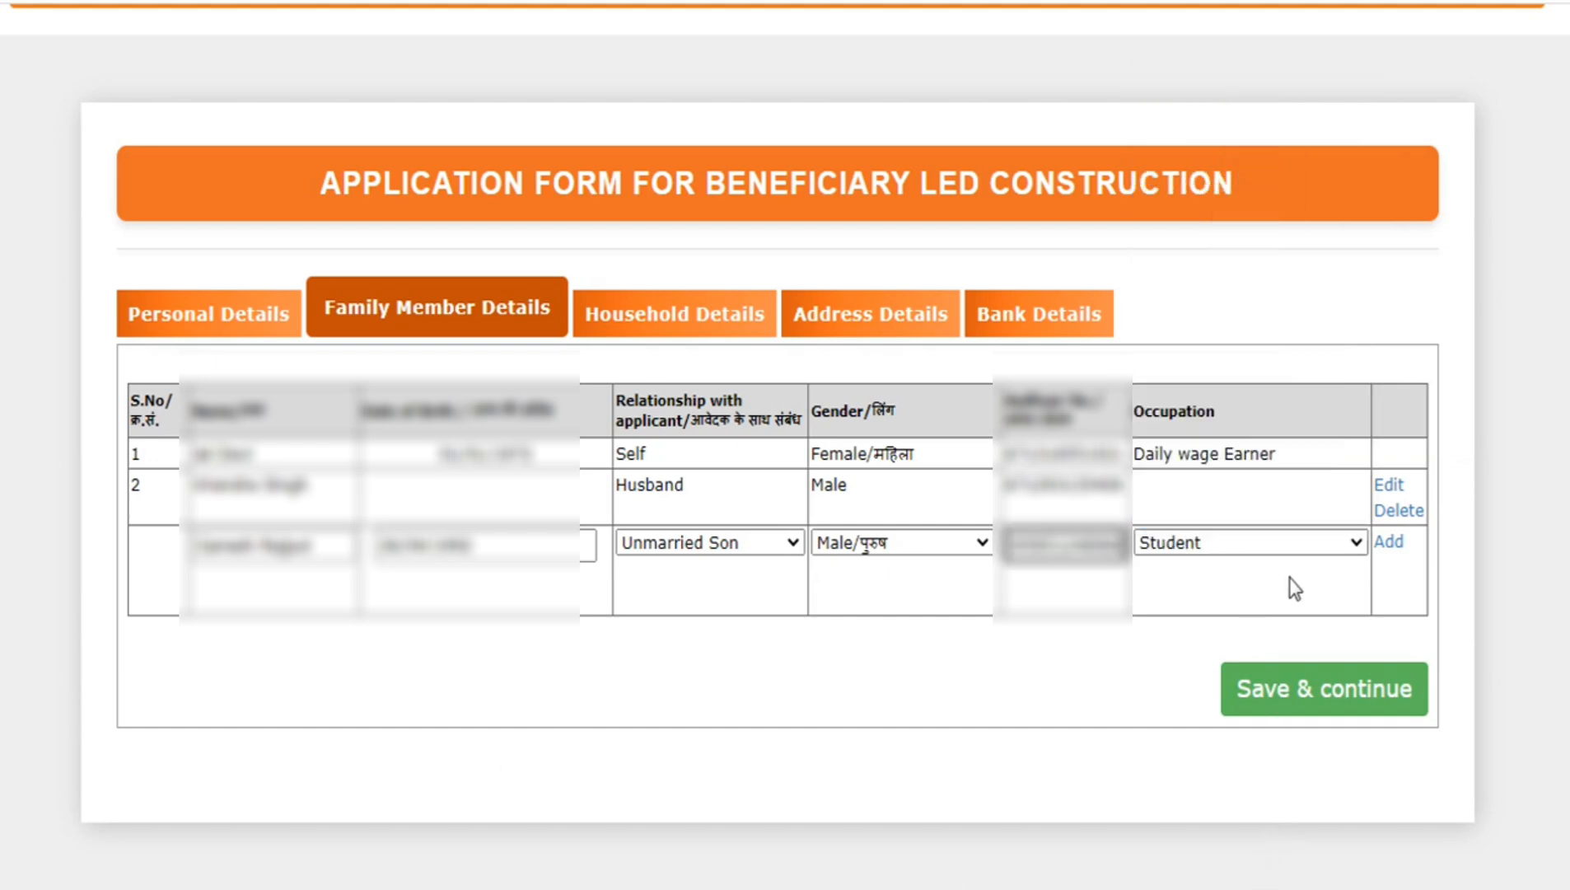
click(1388, 545)
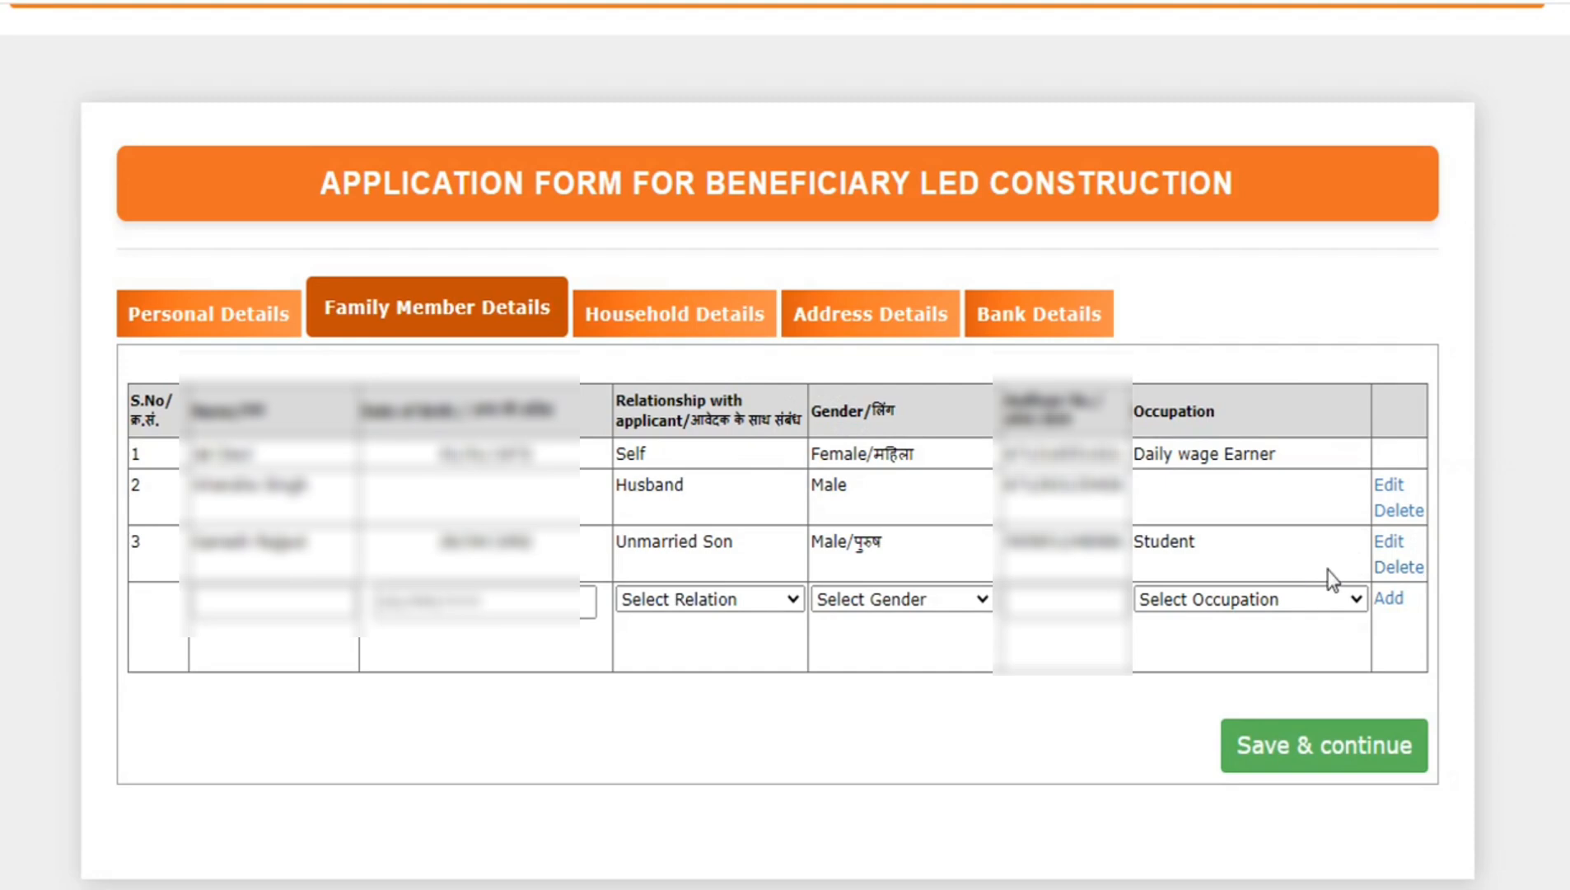
click(1301, 760)
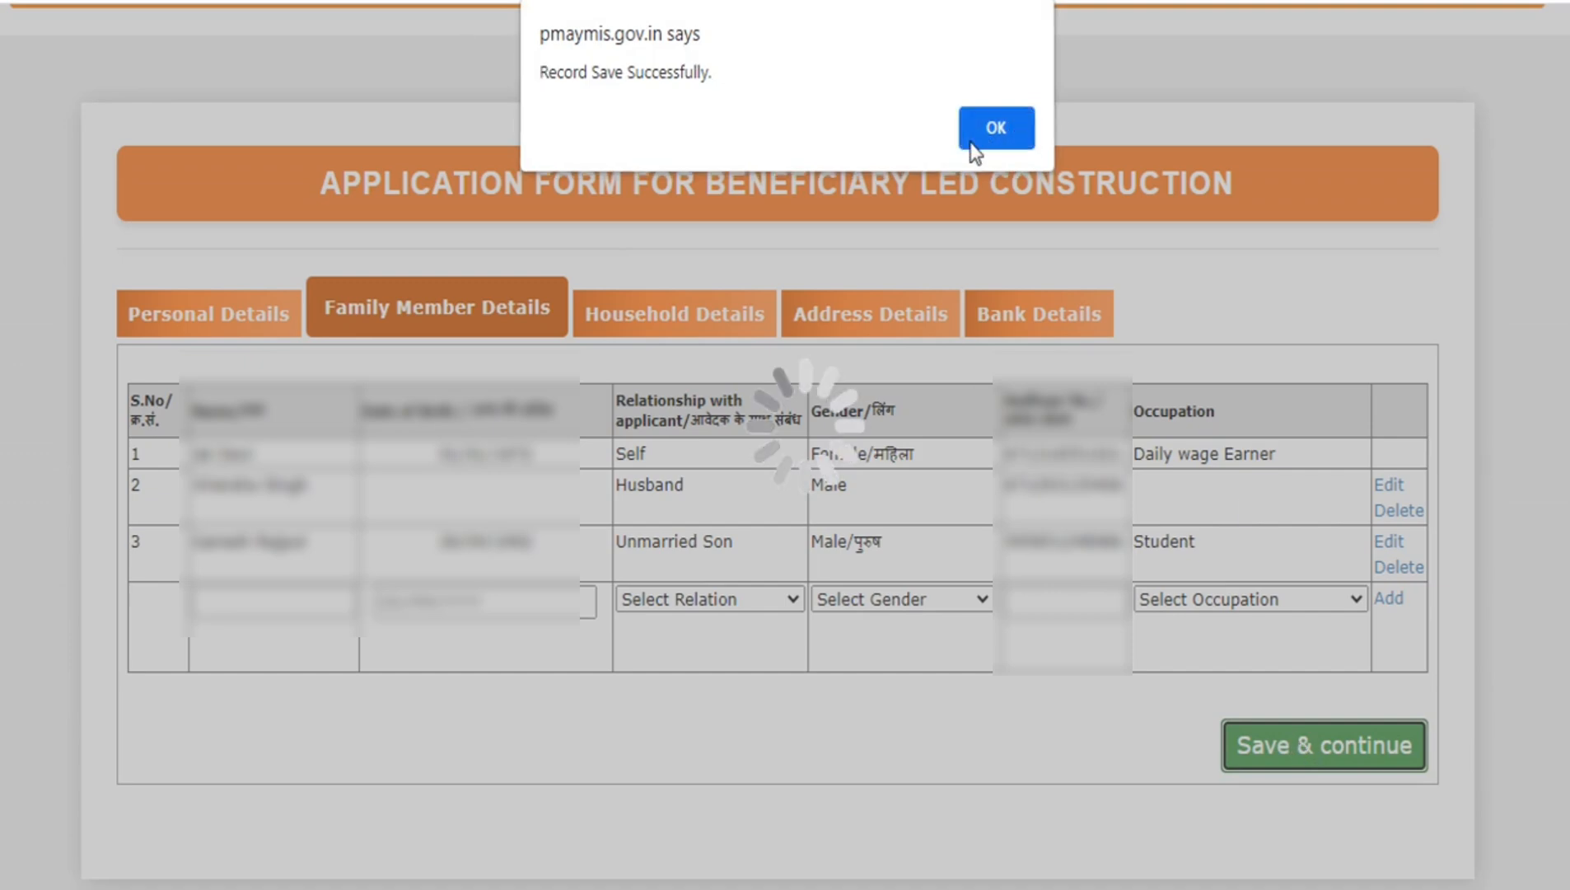
click(992, 130)
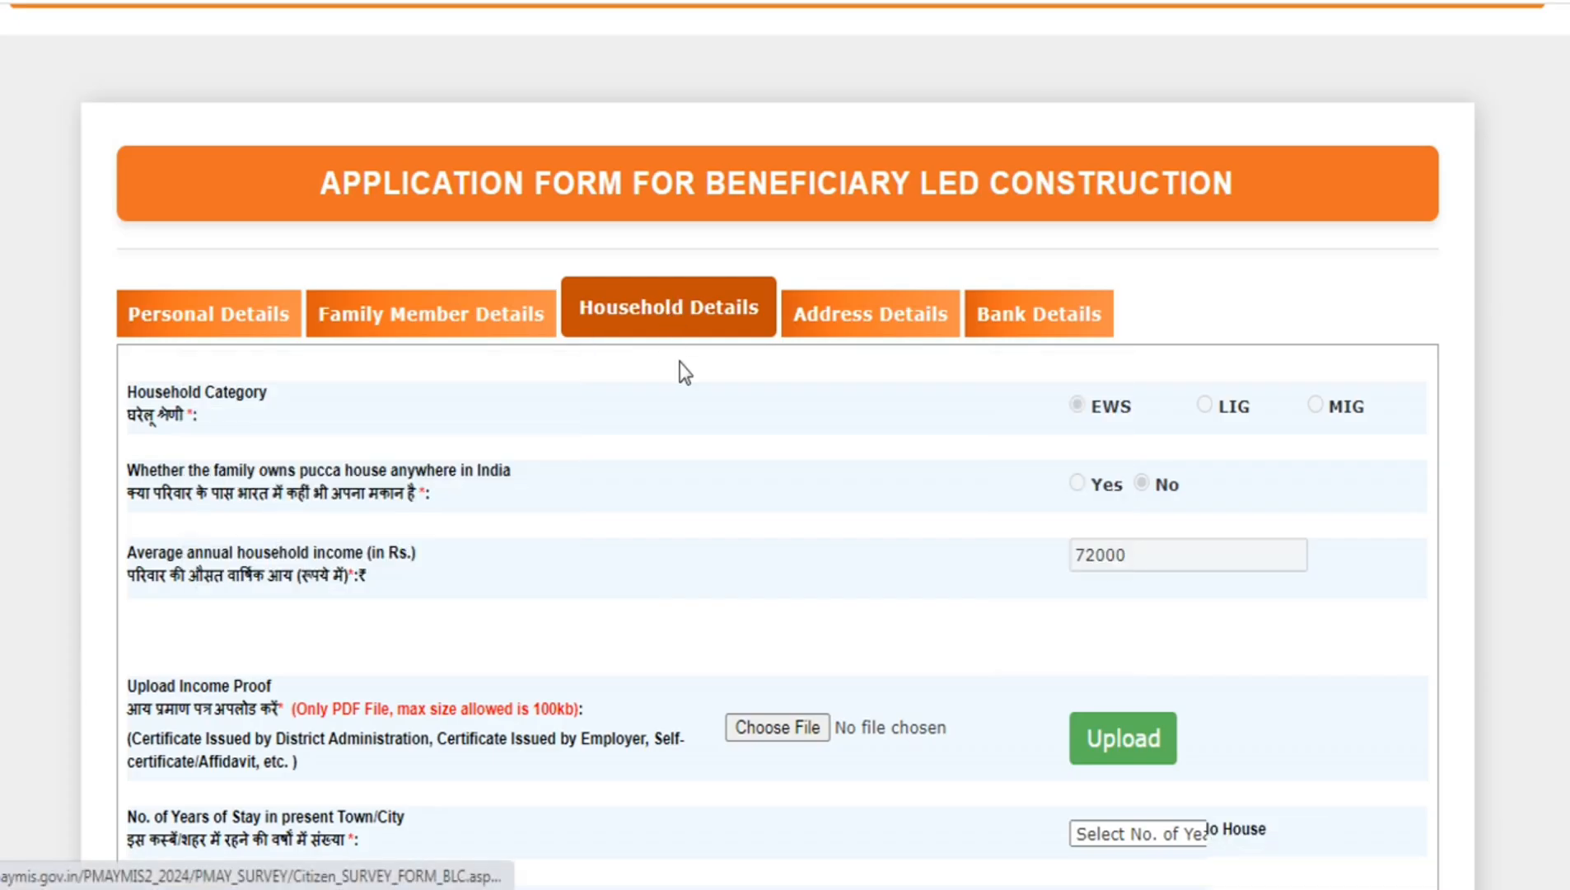
- Upload the income certificate PDF as income proof in the household details and dismiss the alert
scroll(682, 375, down, 3)
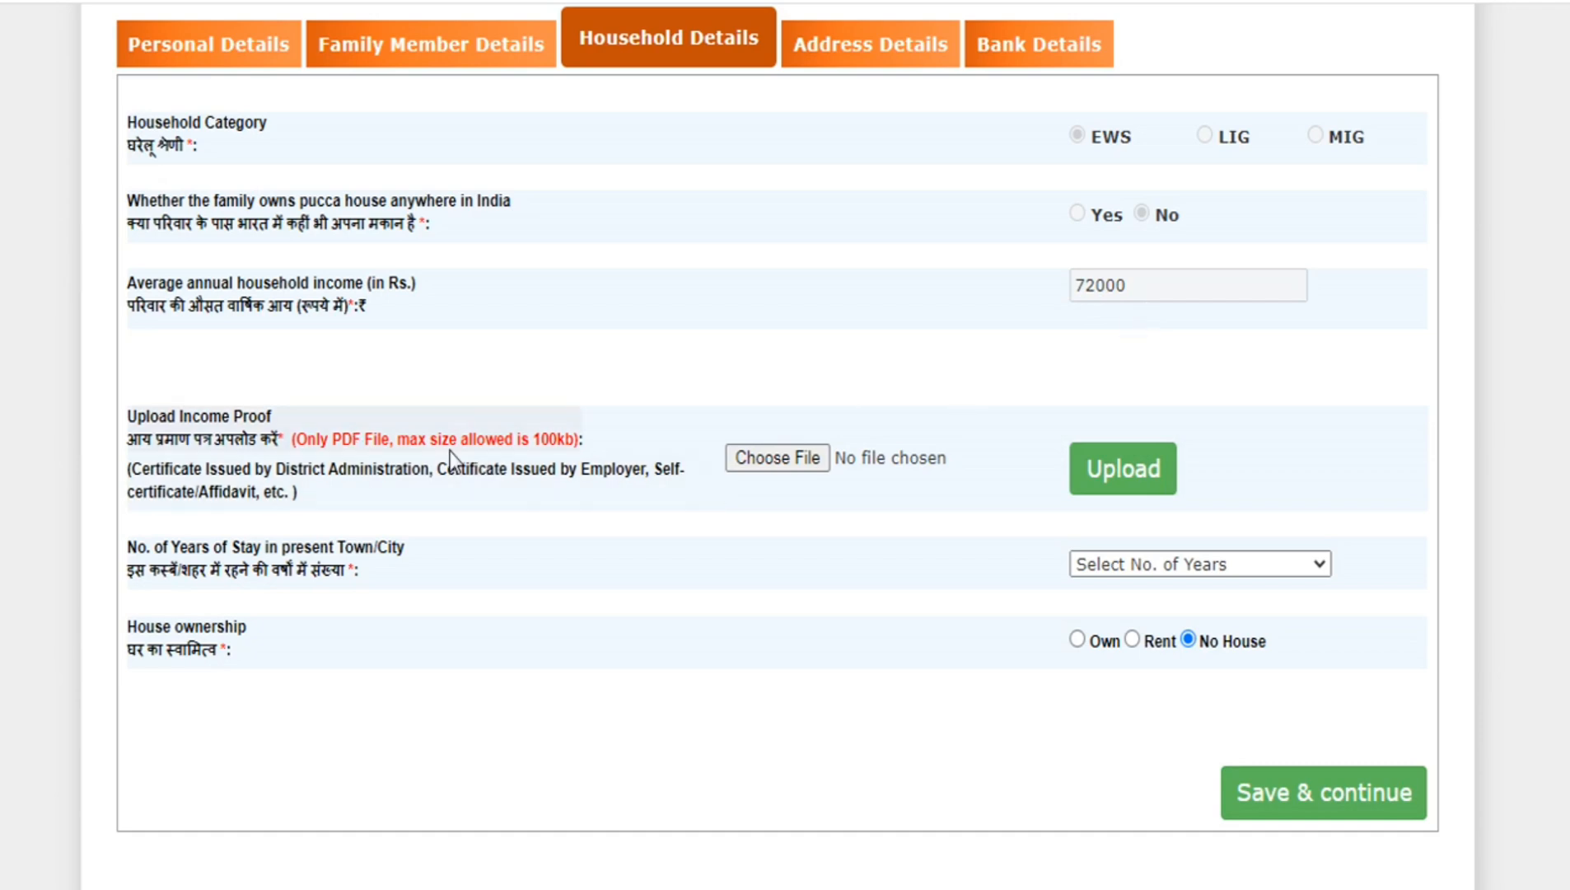
click(777, 458)
click(1269, 876)
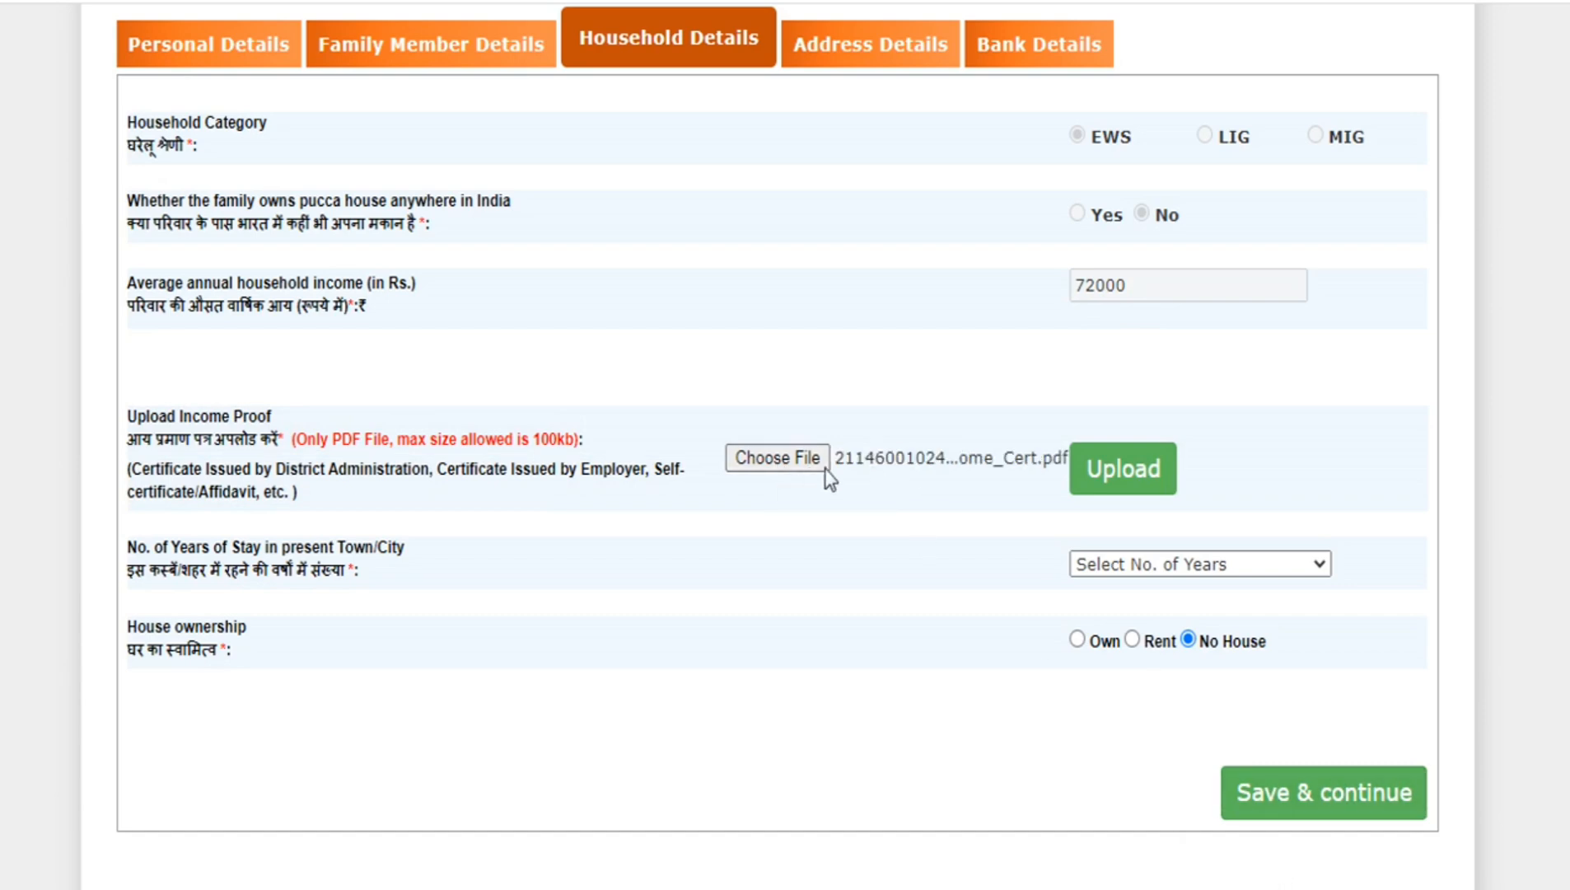
click(1128, 476)
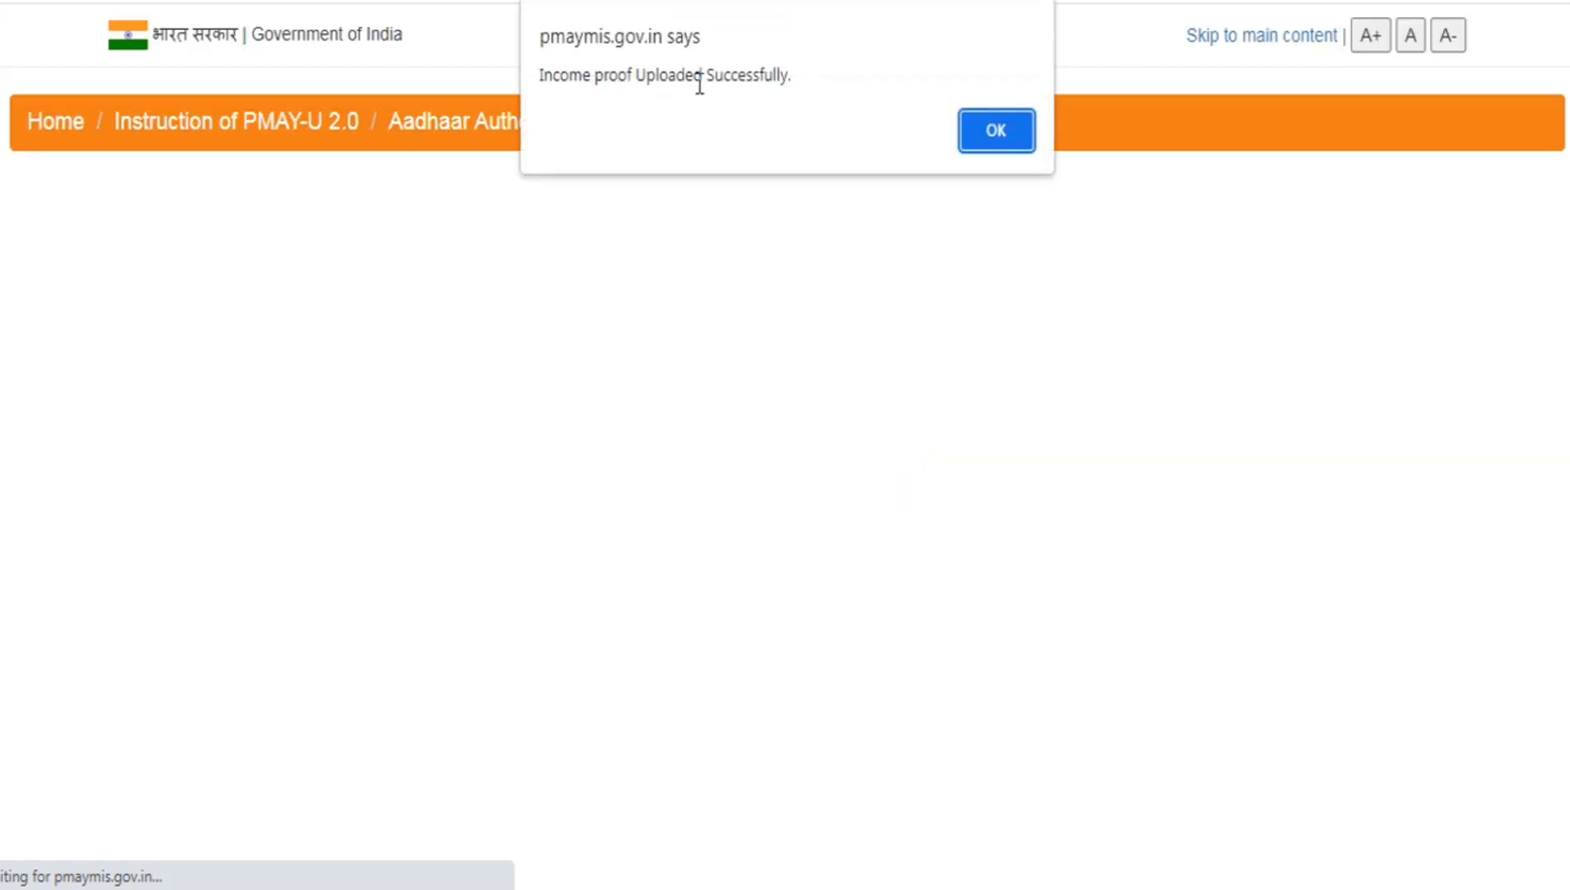
click(996, 130)
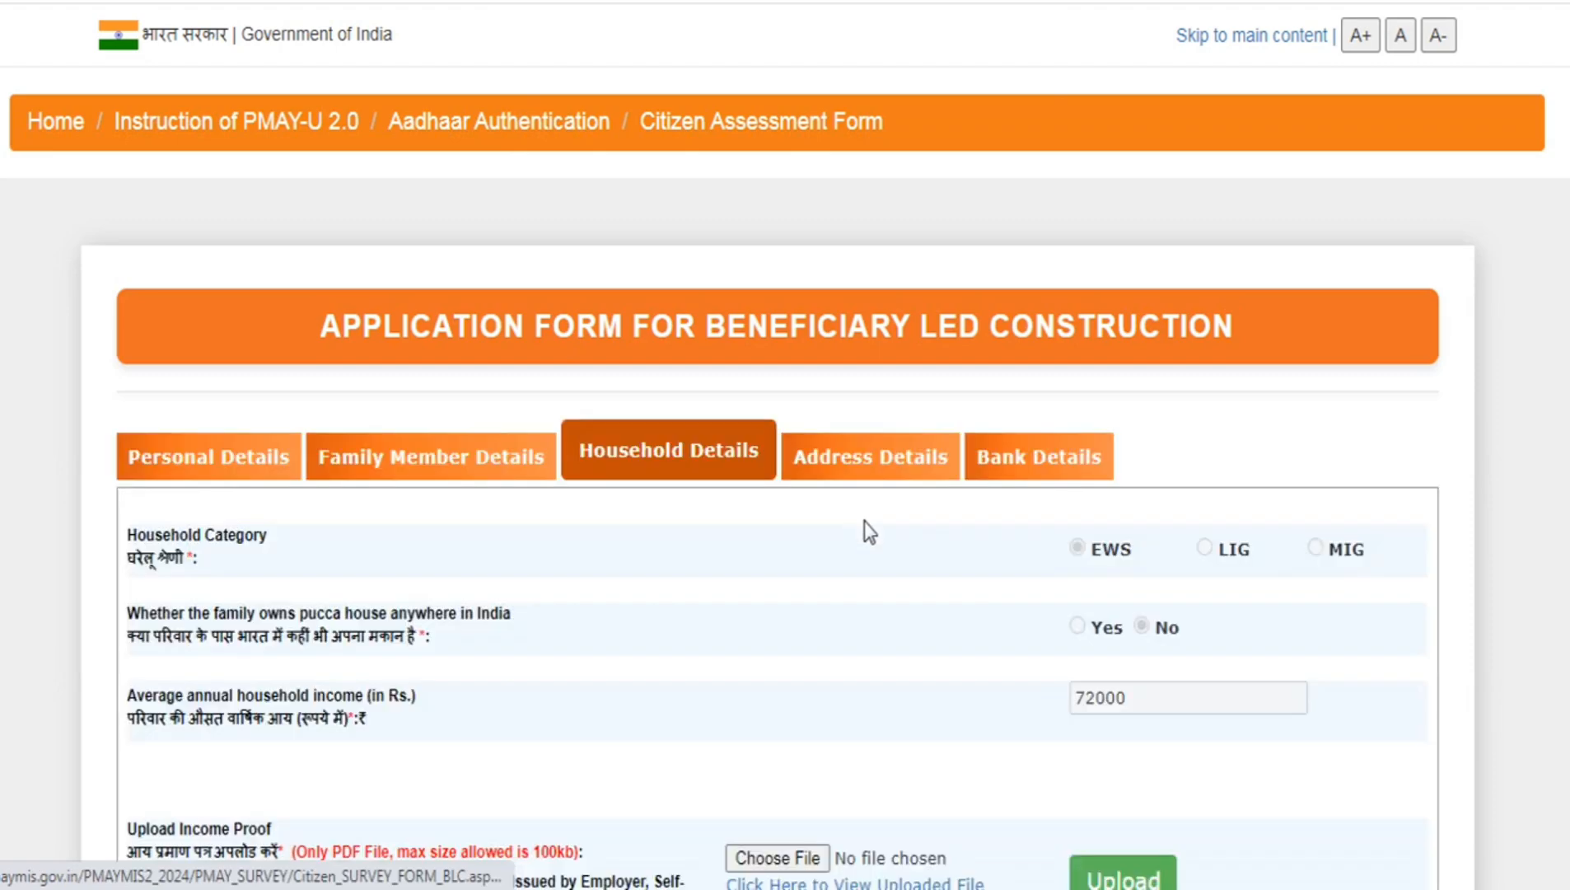
- Set the years of stay in the present town to More than 10 Years and the house ownership to Own
scroll(874, 527, down, 5)
scroll(791, 377, up, 1)
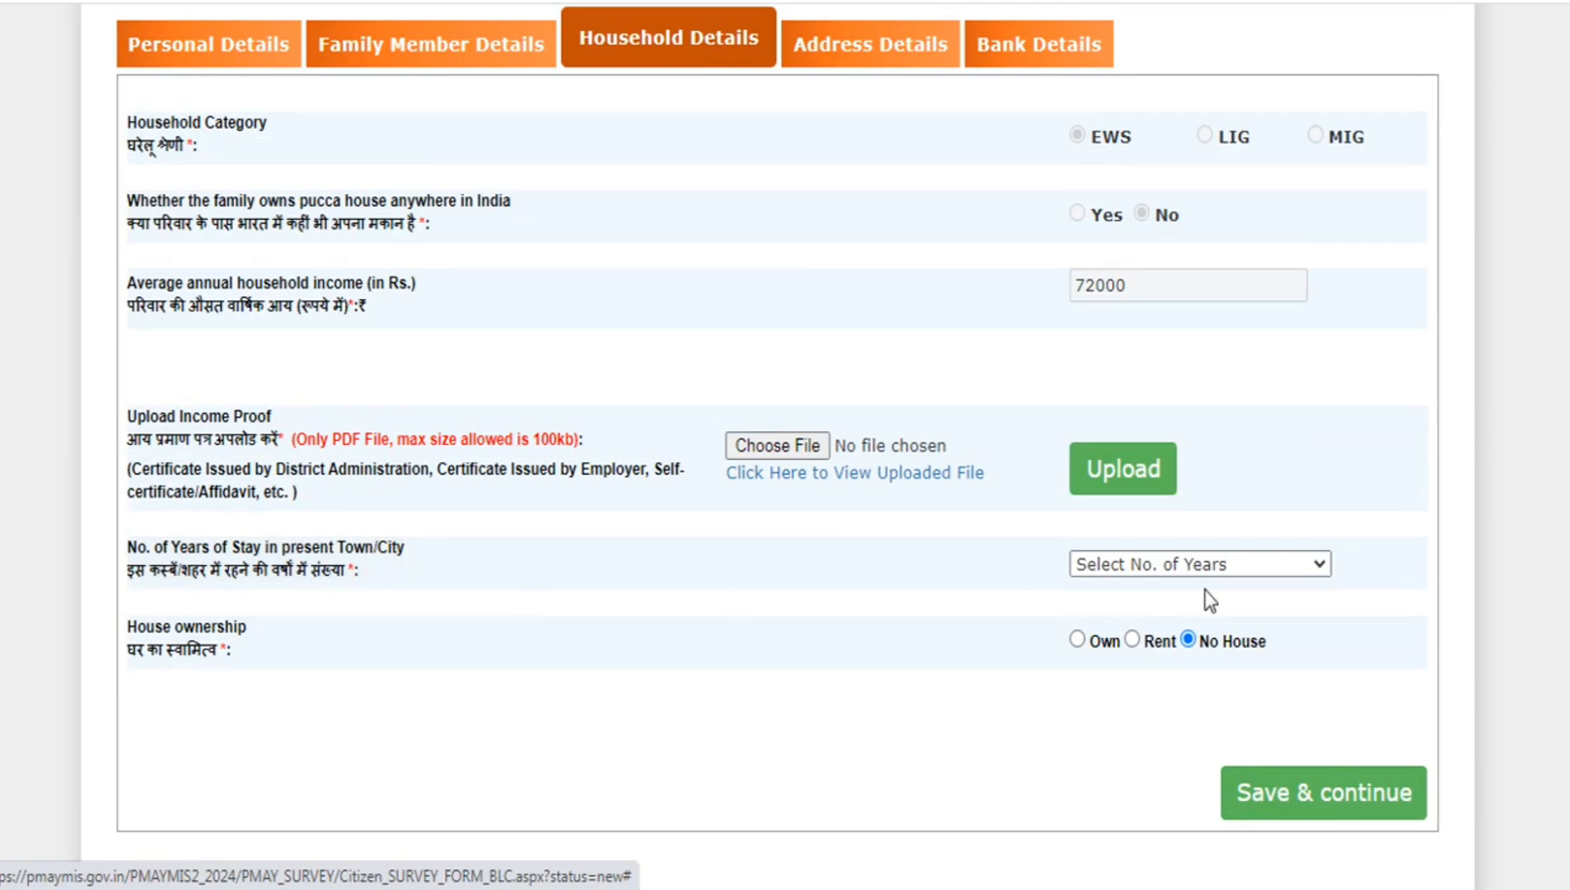
click(1244, 573)
click(1156, 727)
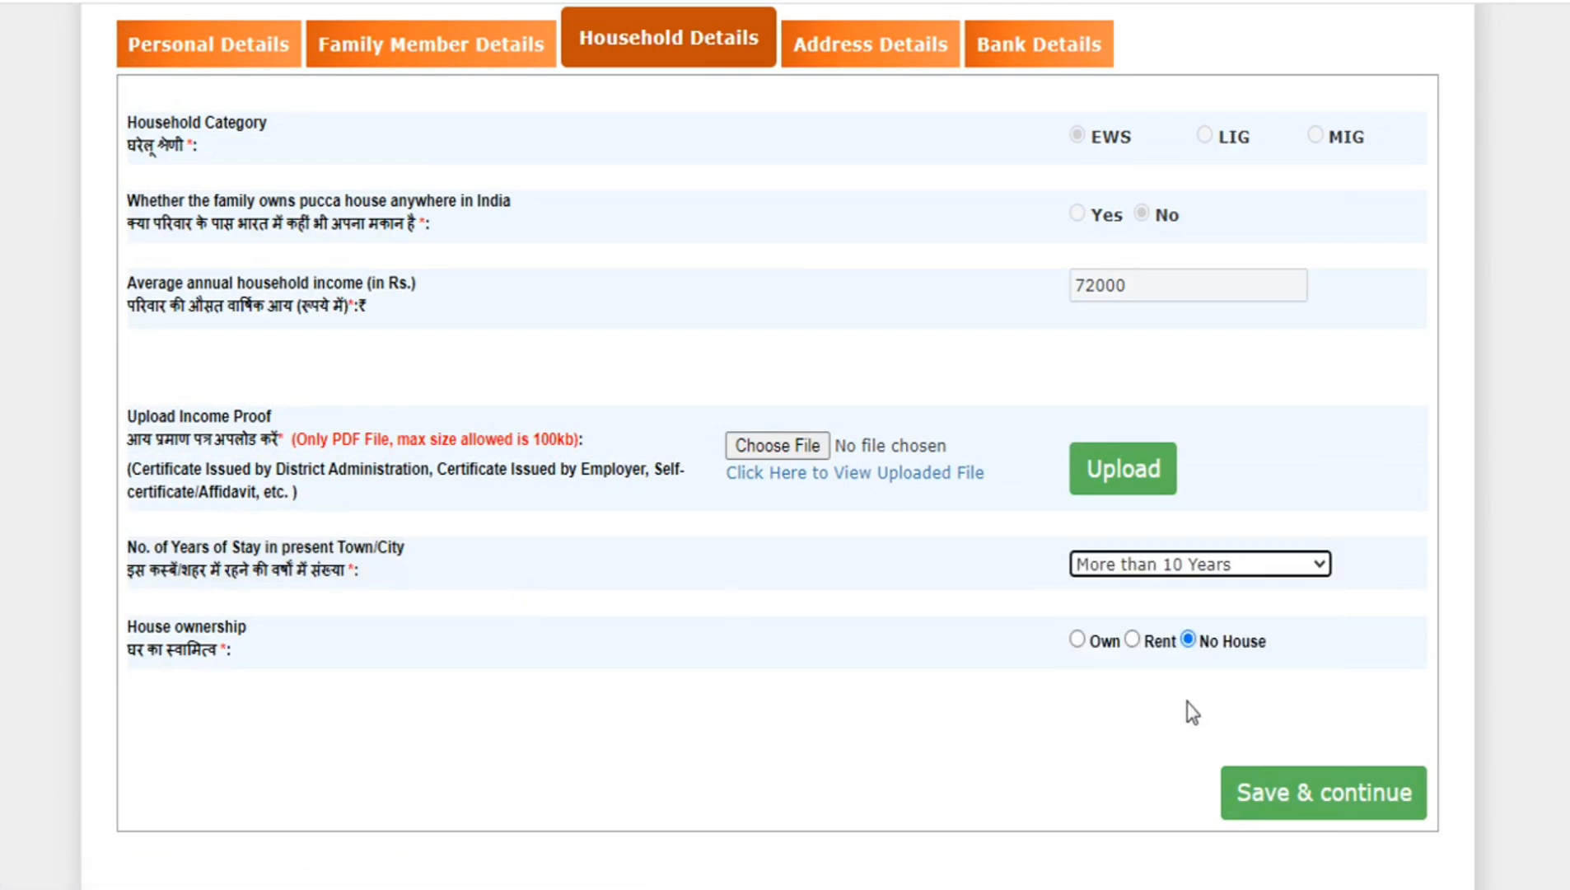
scroll(221, 708, down, 1)
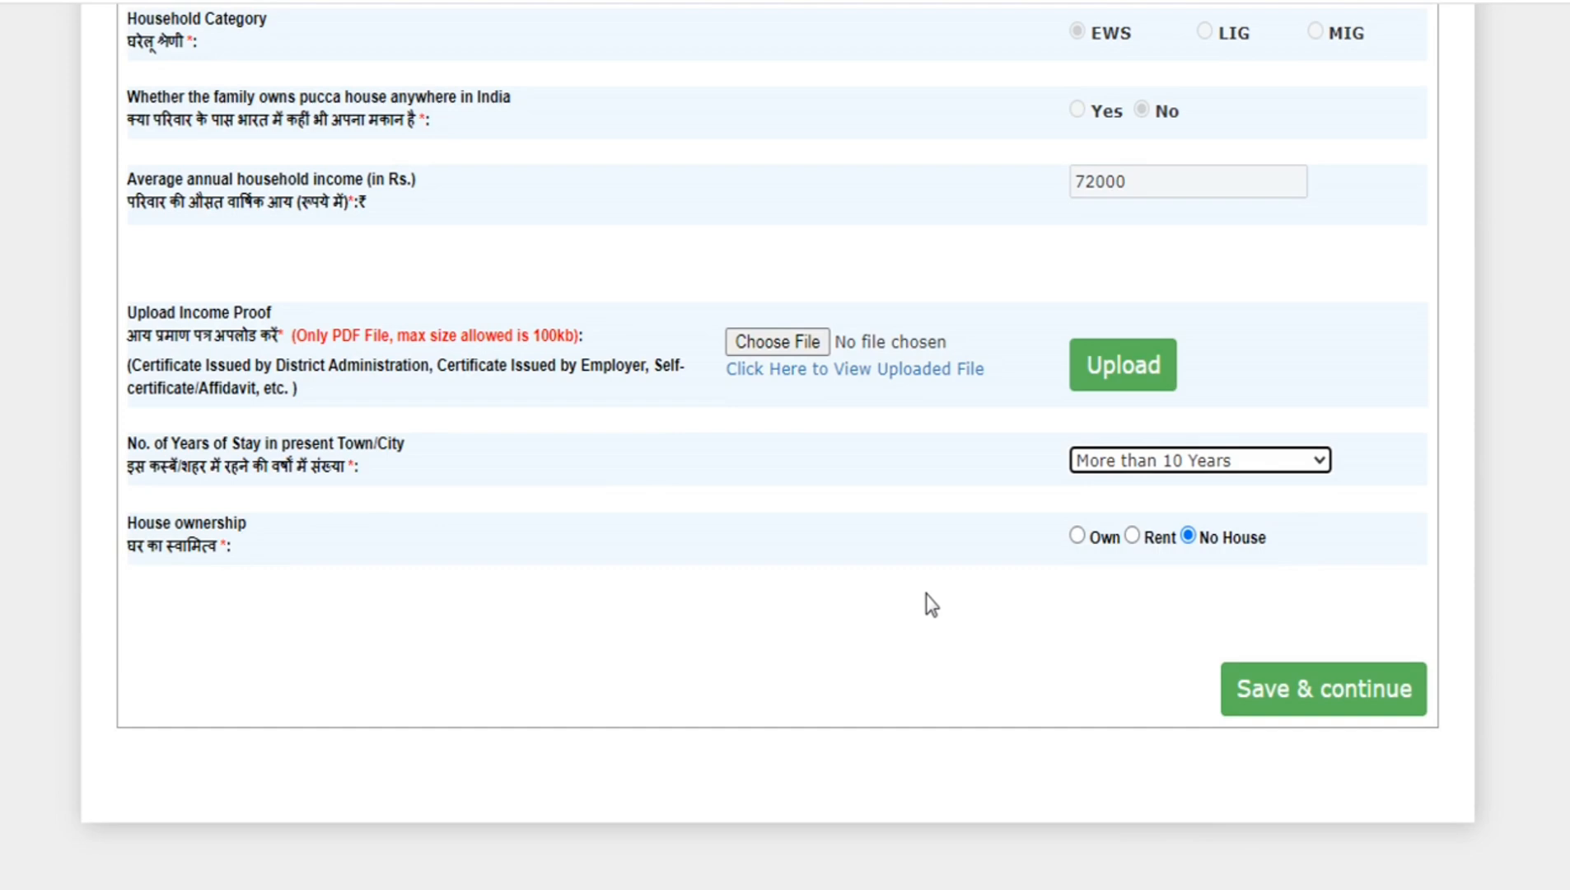
click(1079, 535)
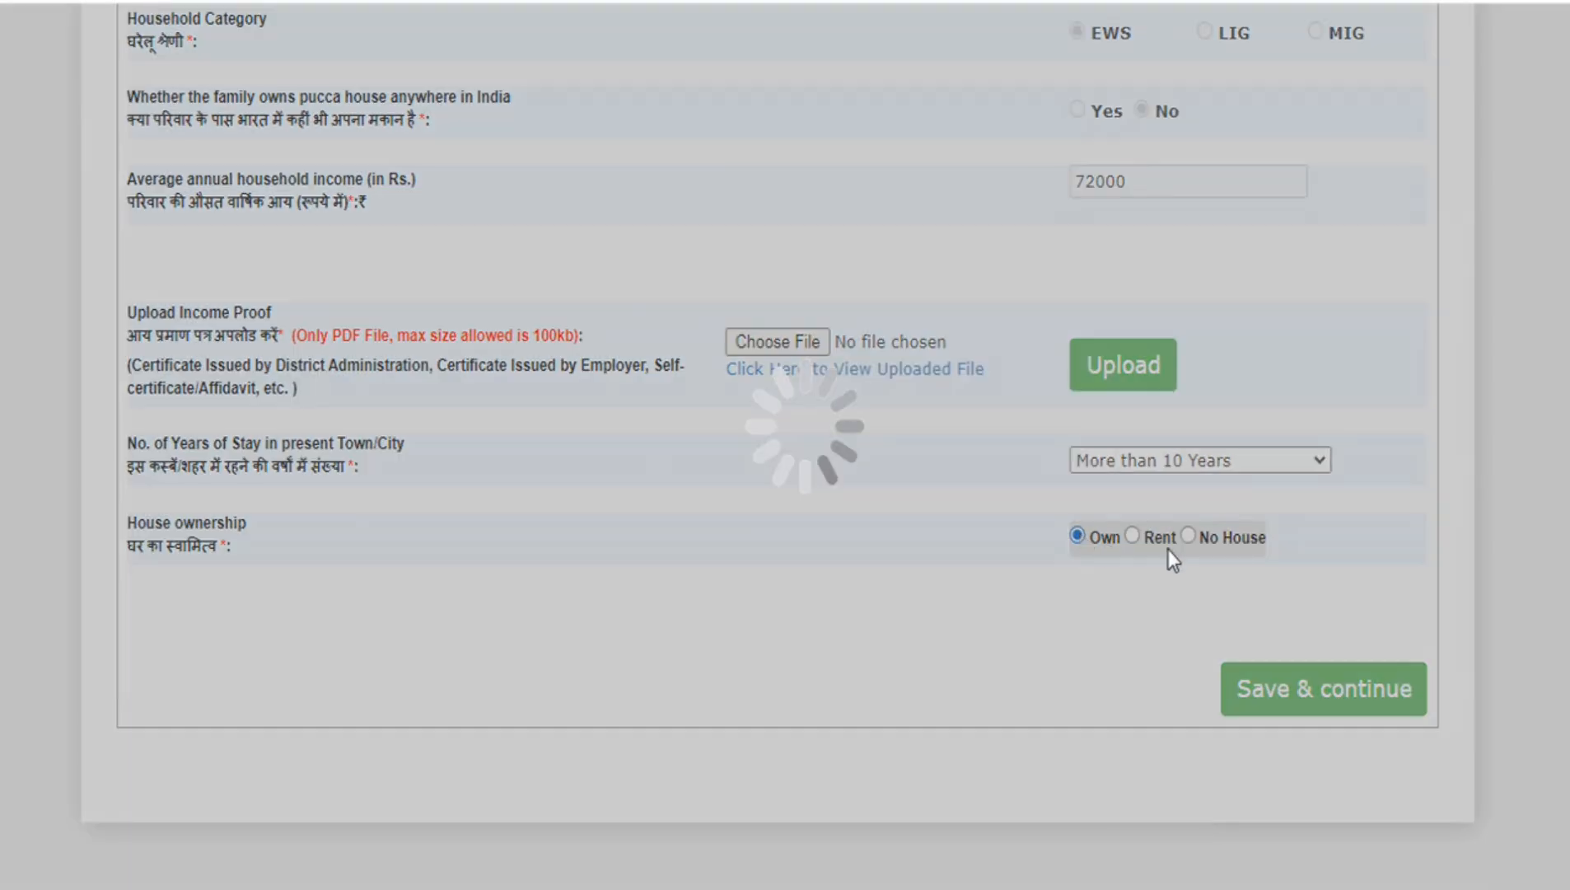
- Mark the existing house as Semi-Pucca and look through its roof type options
scroll(1135, 614, down, 5)
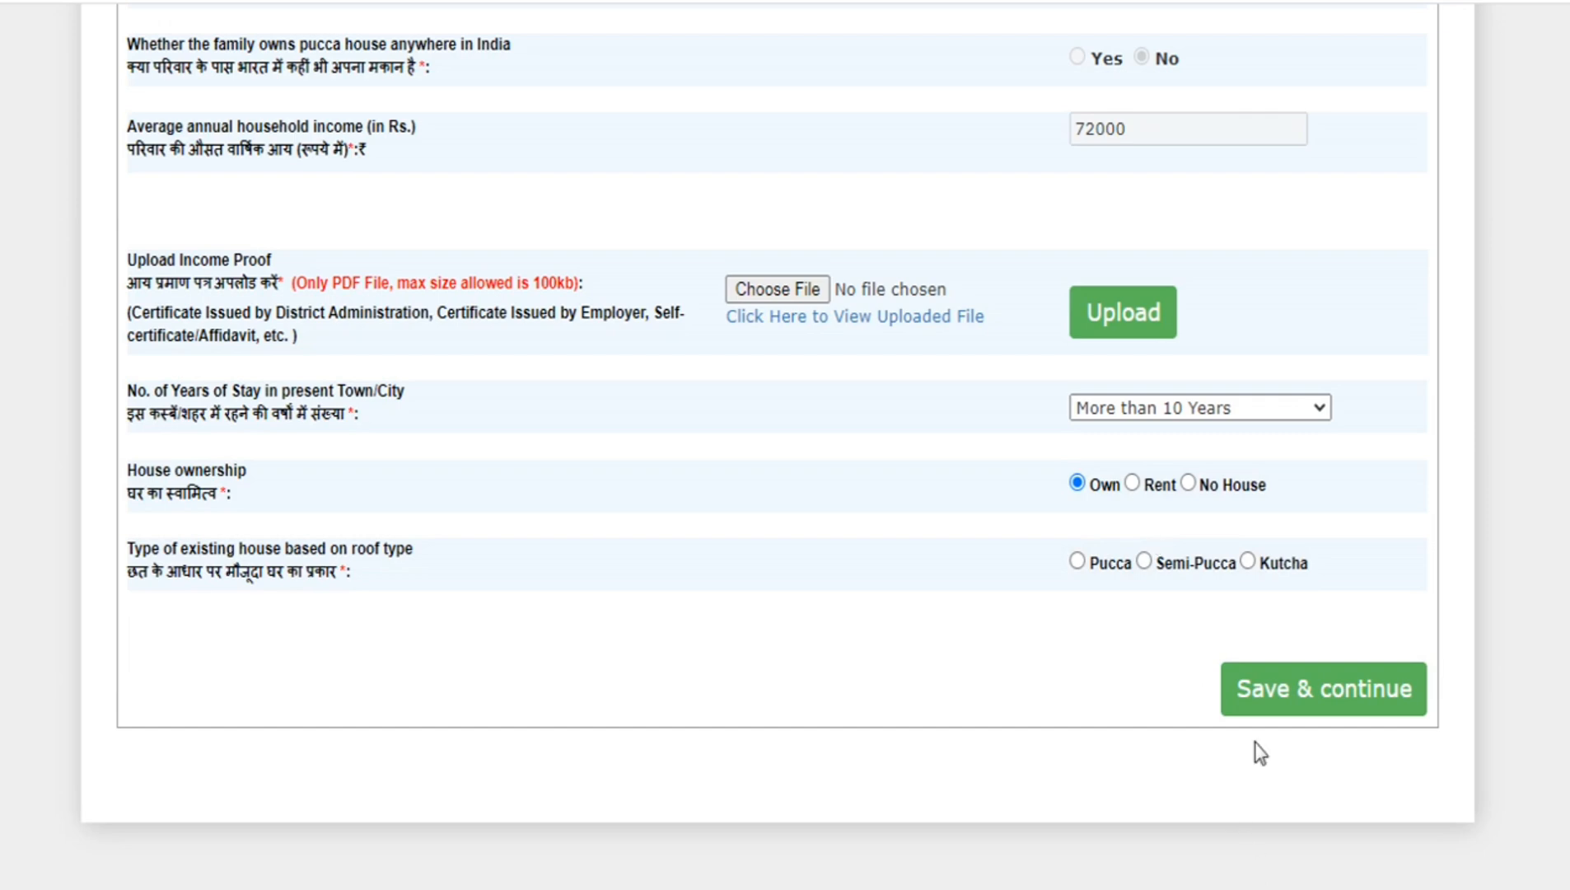
click(1144, 561)
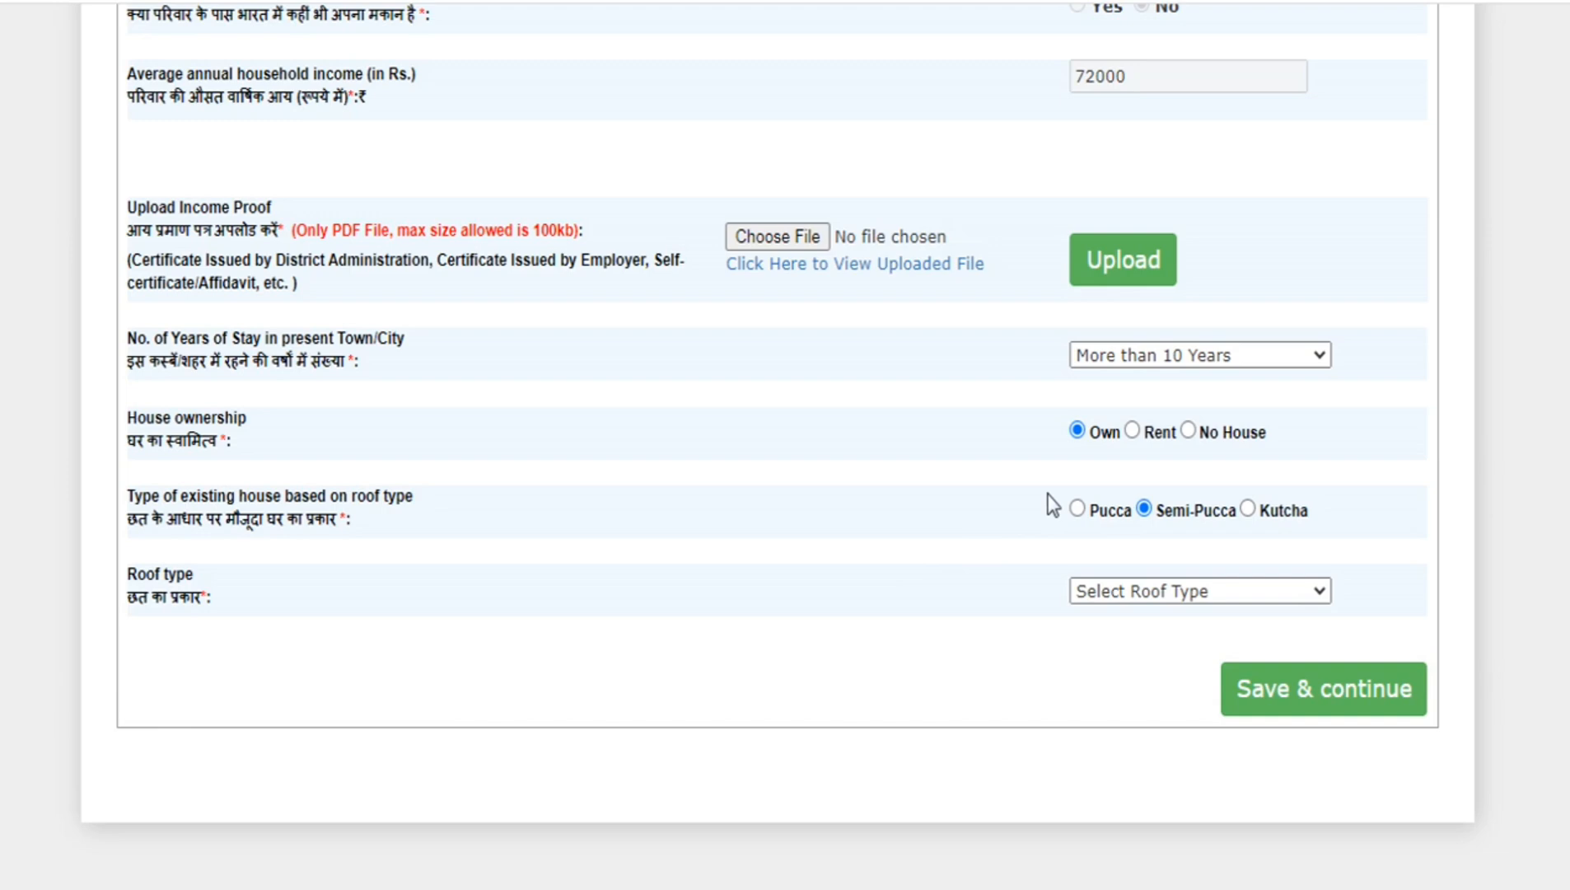
click(1164, 597)
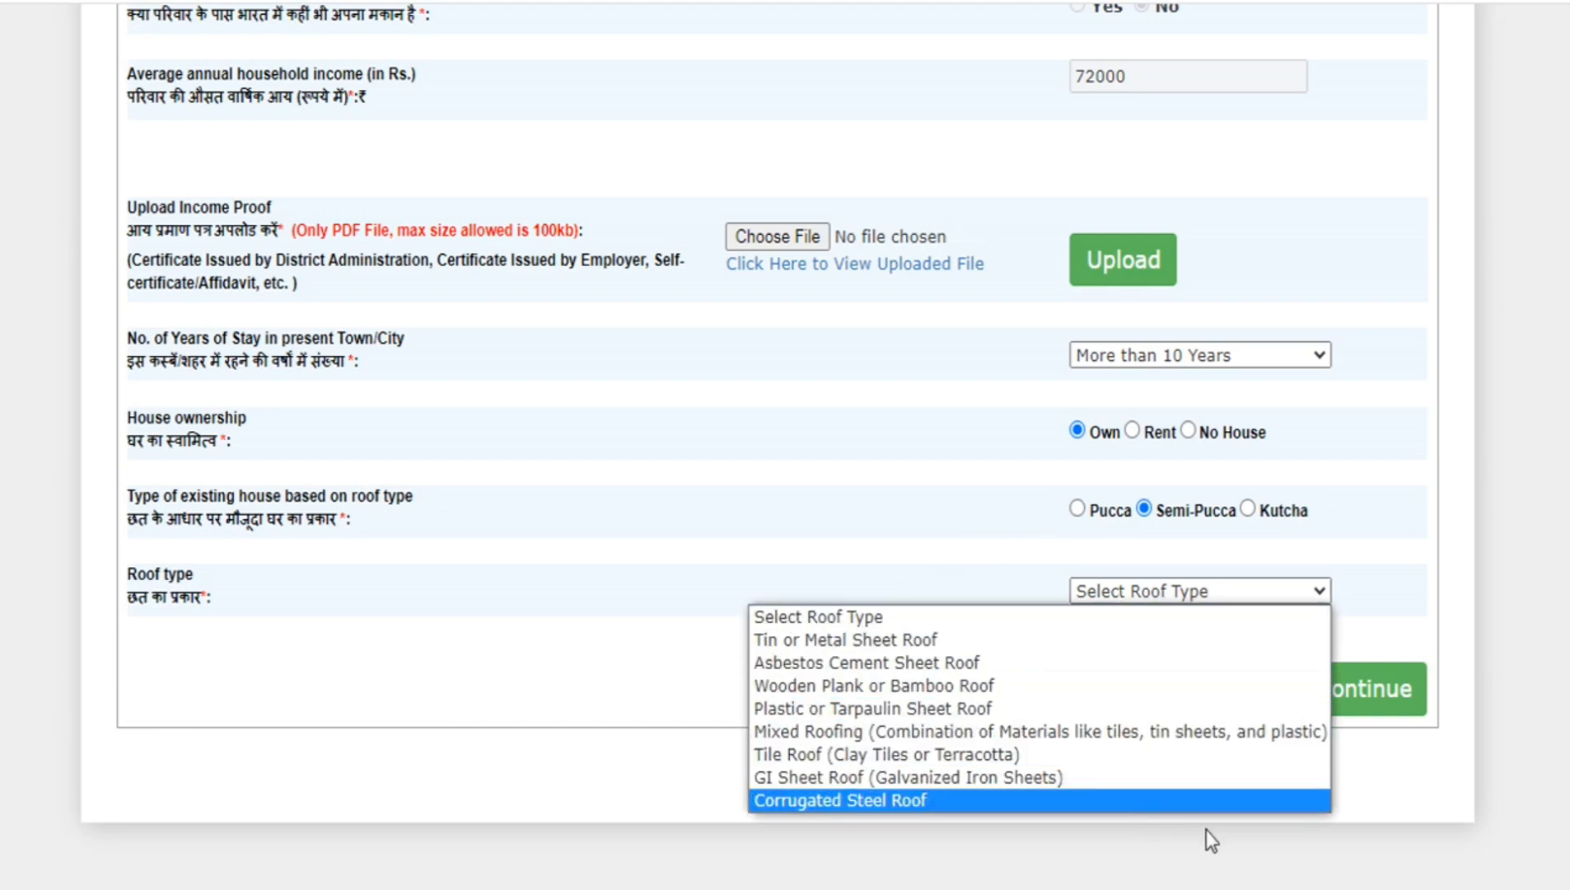
click(1260, 856)
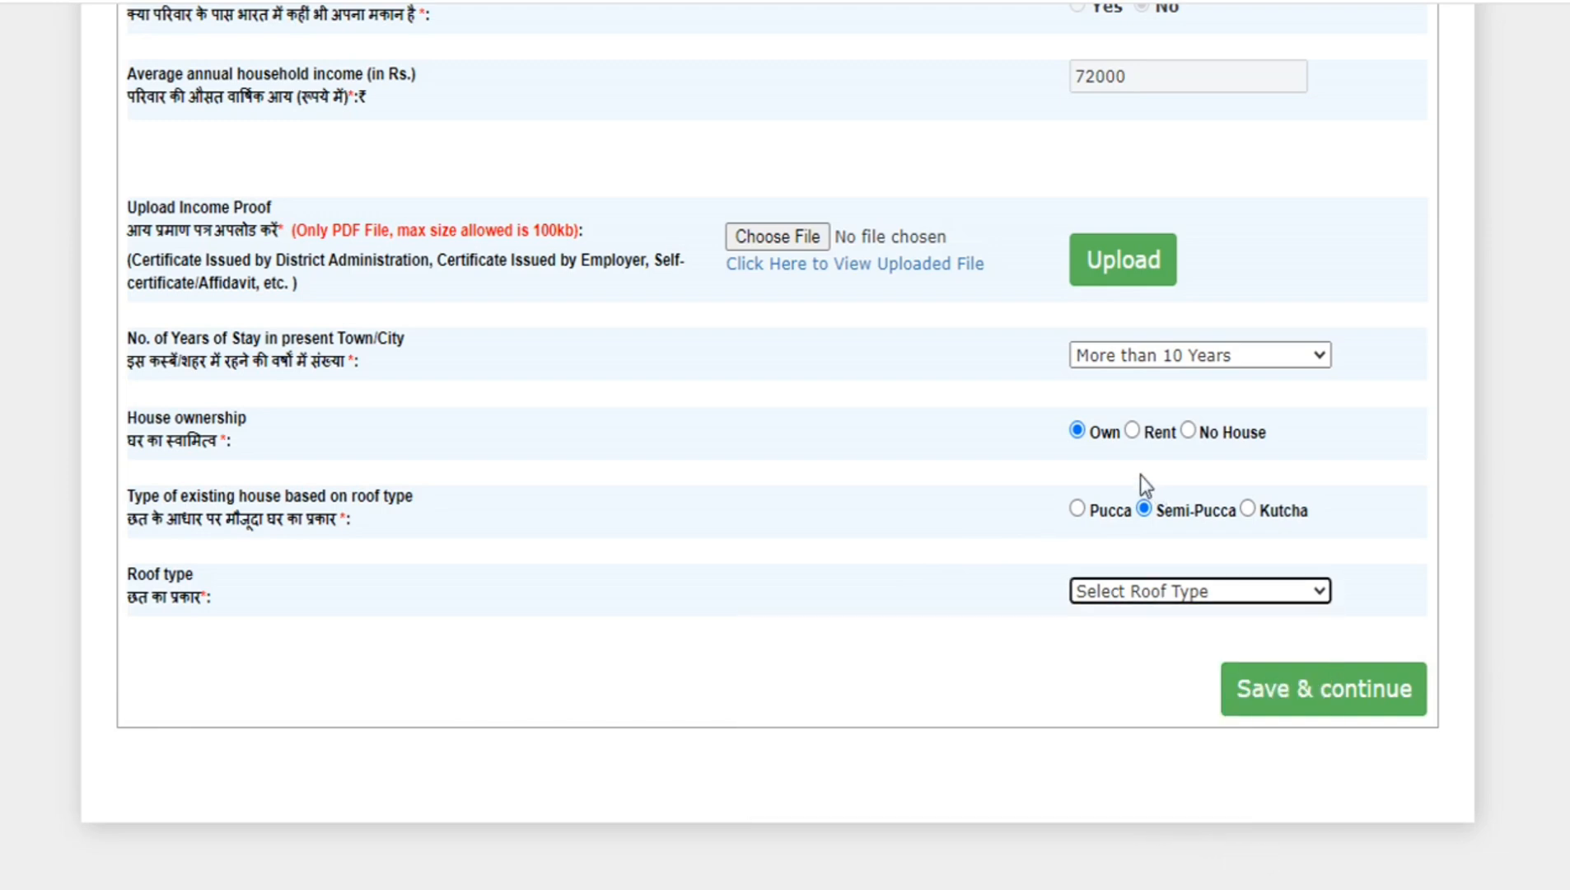
- Set the existing house to Pucca with a Tile or Slate Roof and save the household details
click(1075, 507)
scroll(1114, 543, down, 7)
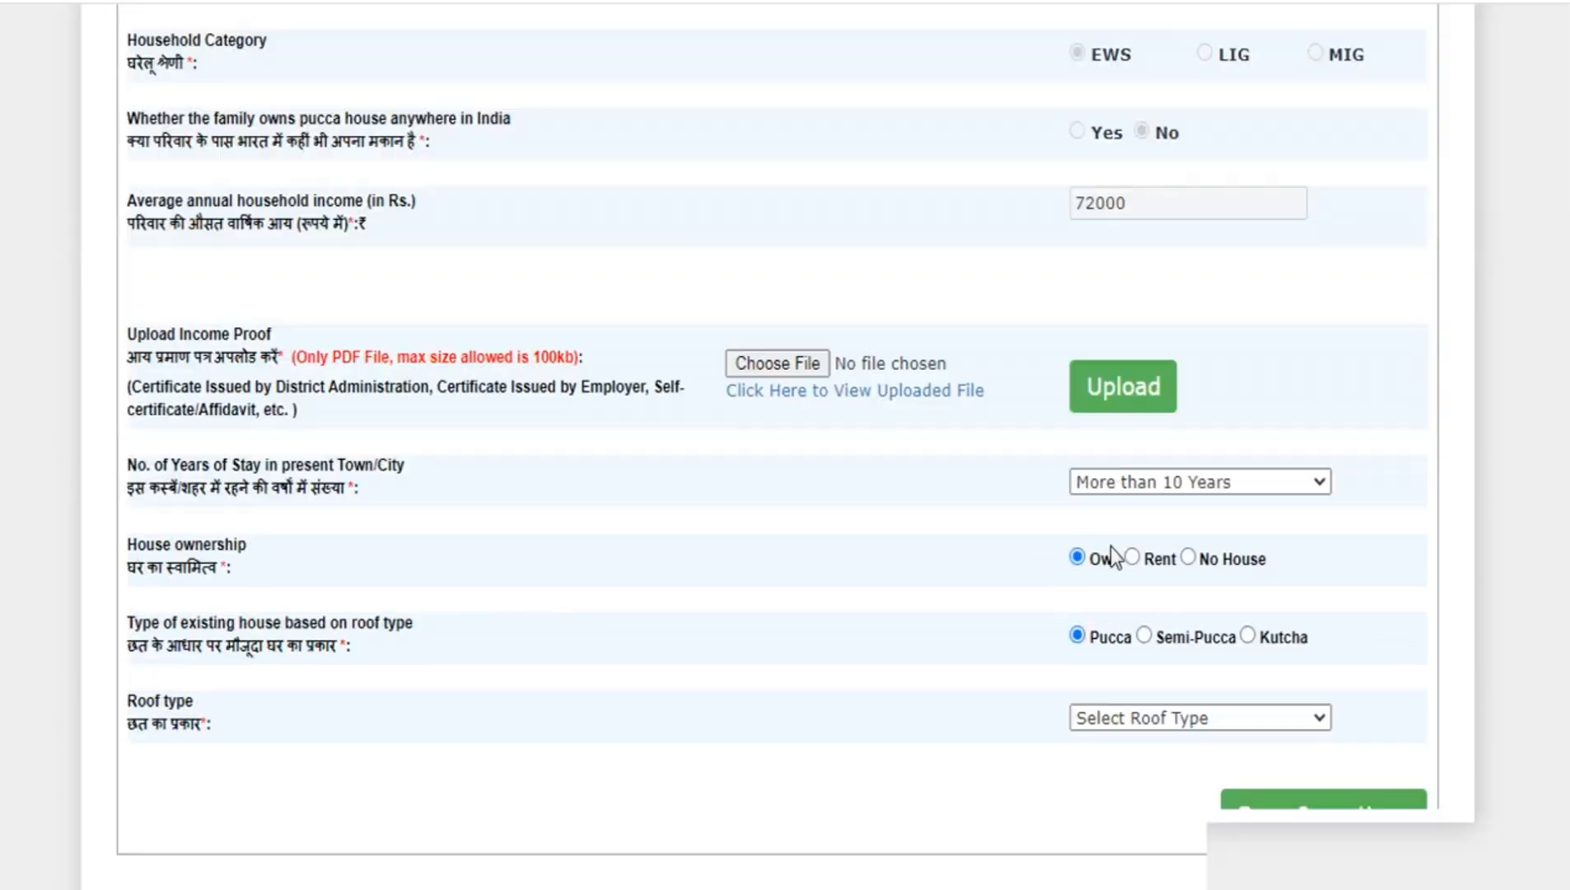
click(1157, 589)
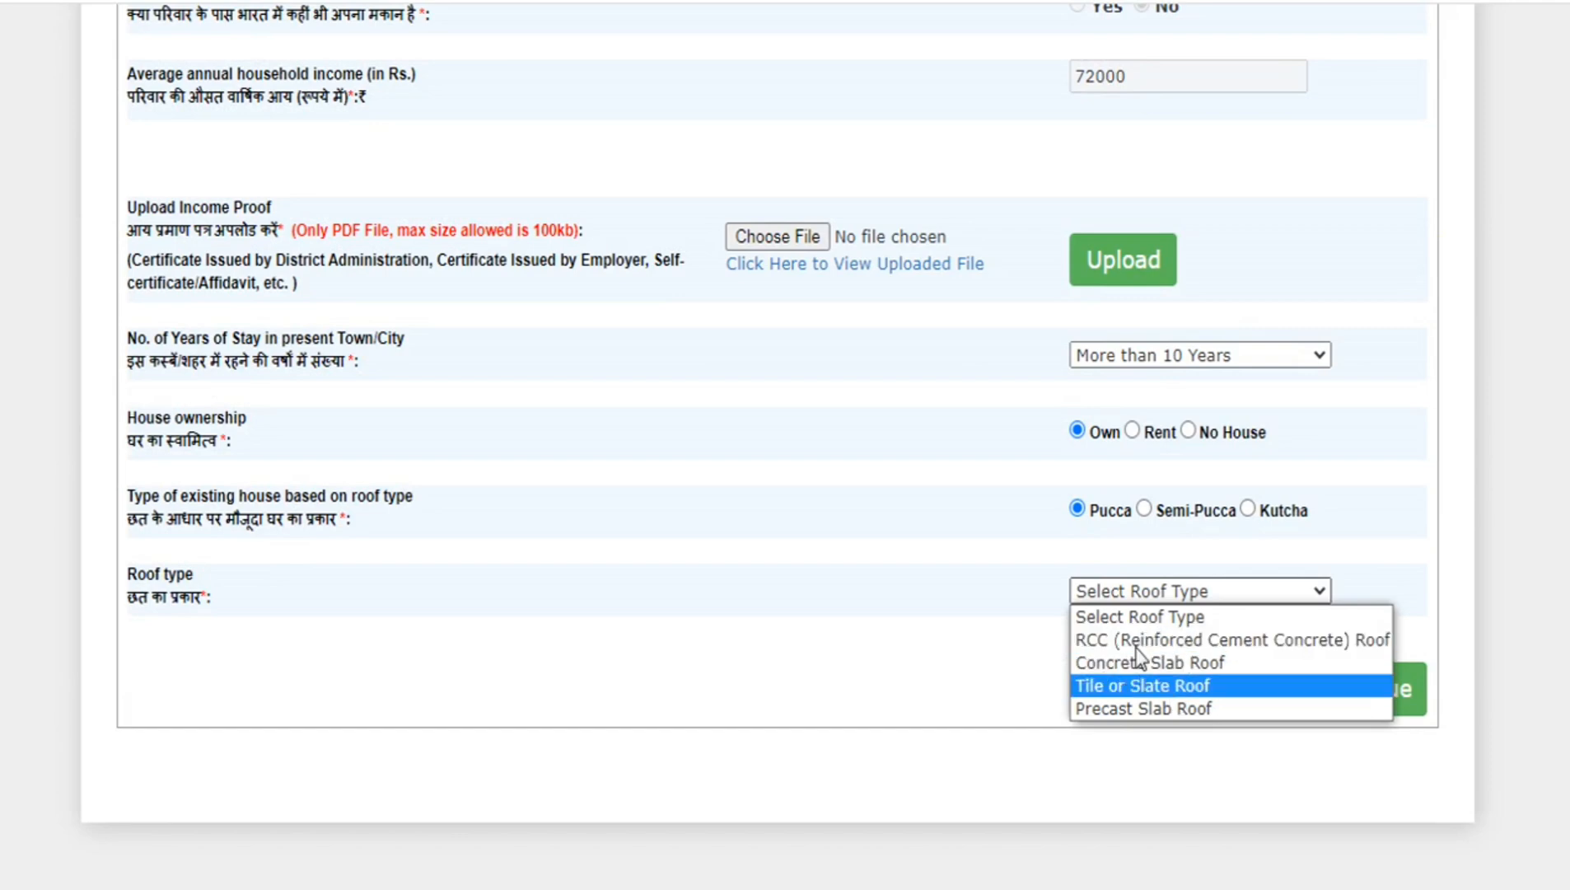
click(1141, 686)
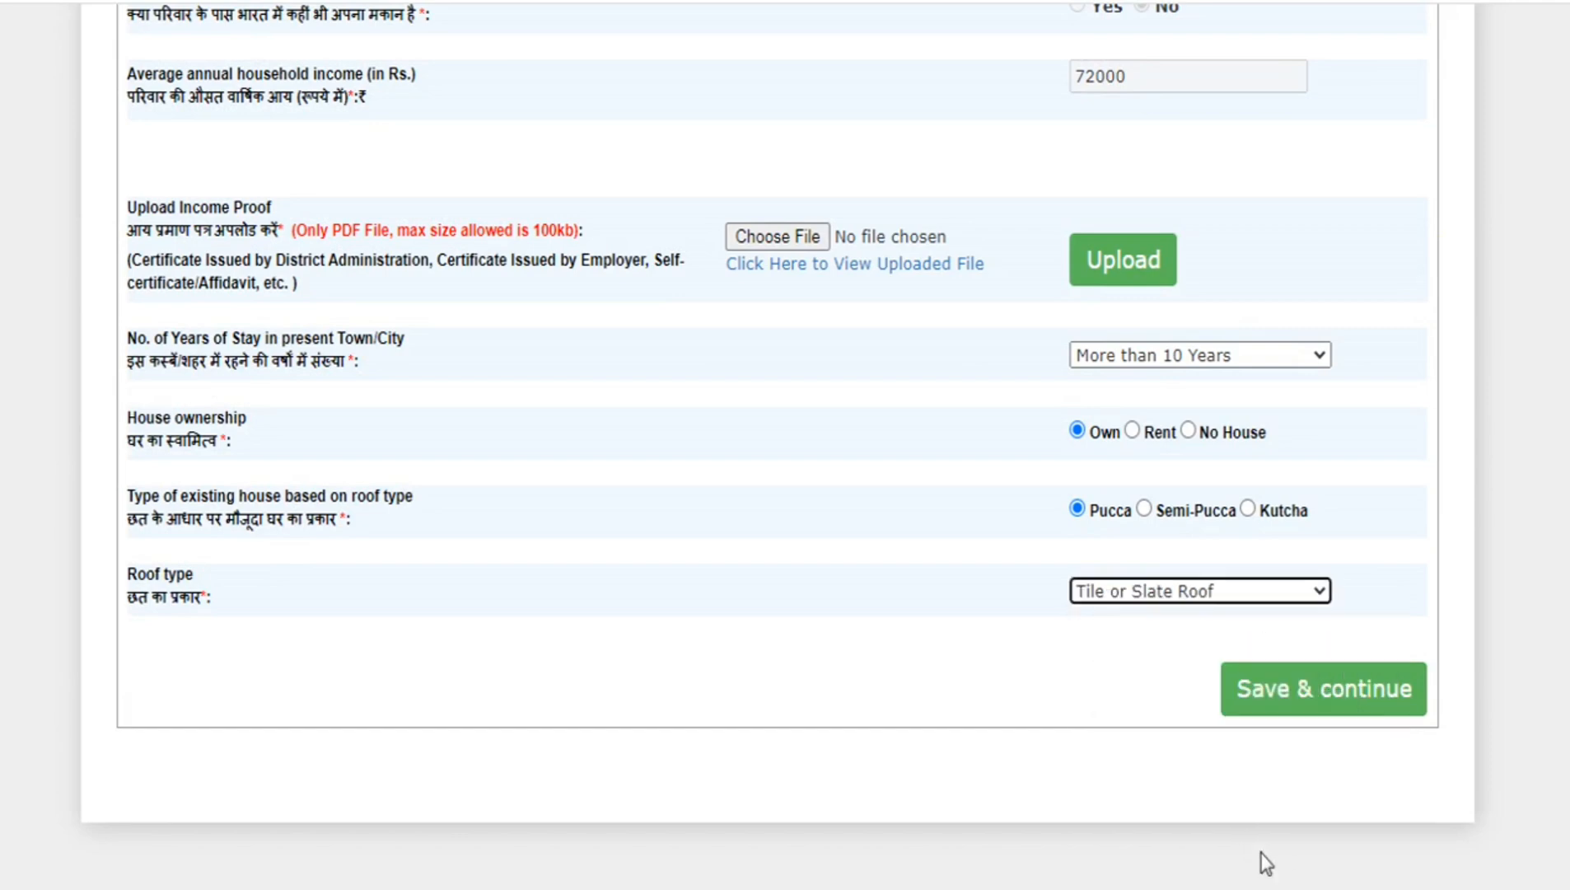
click(1308, 697)
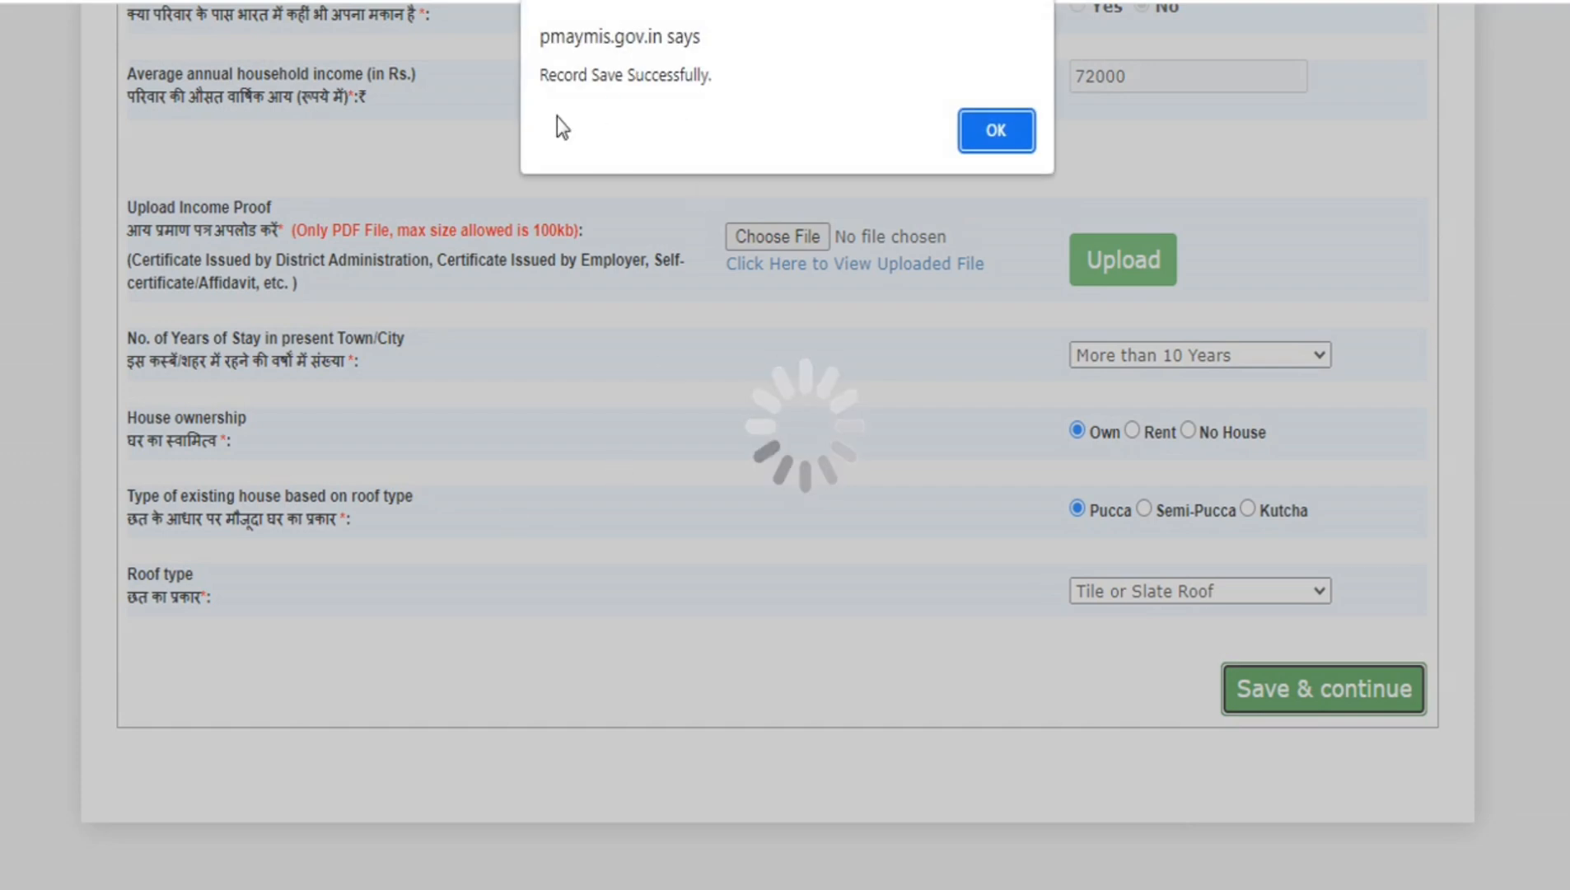
click(998, 138)
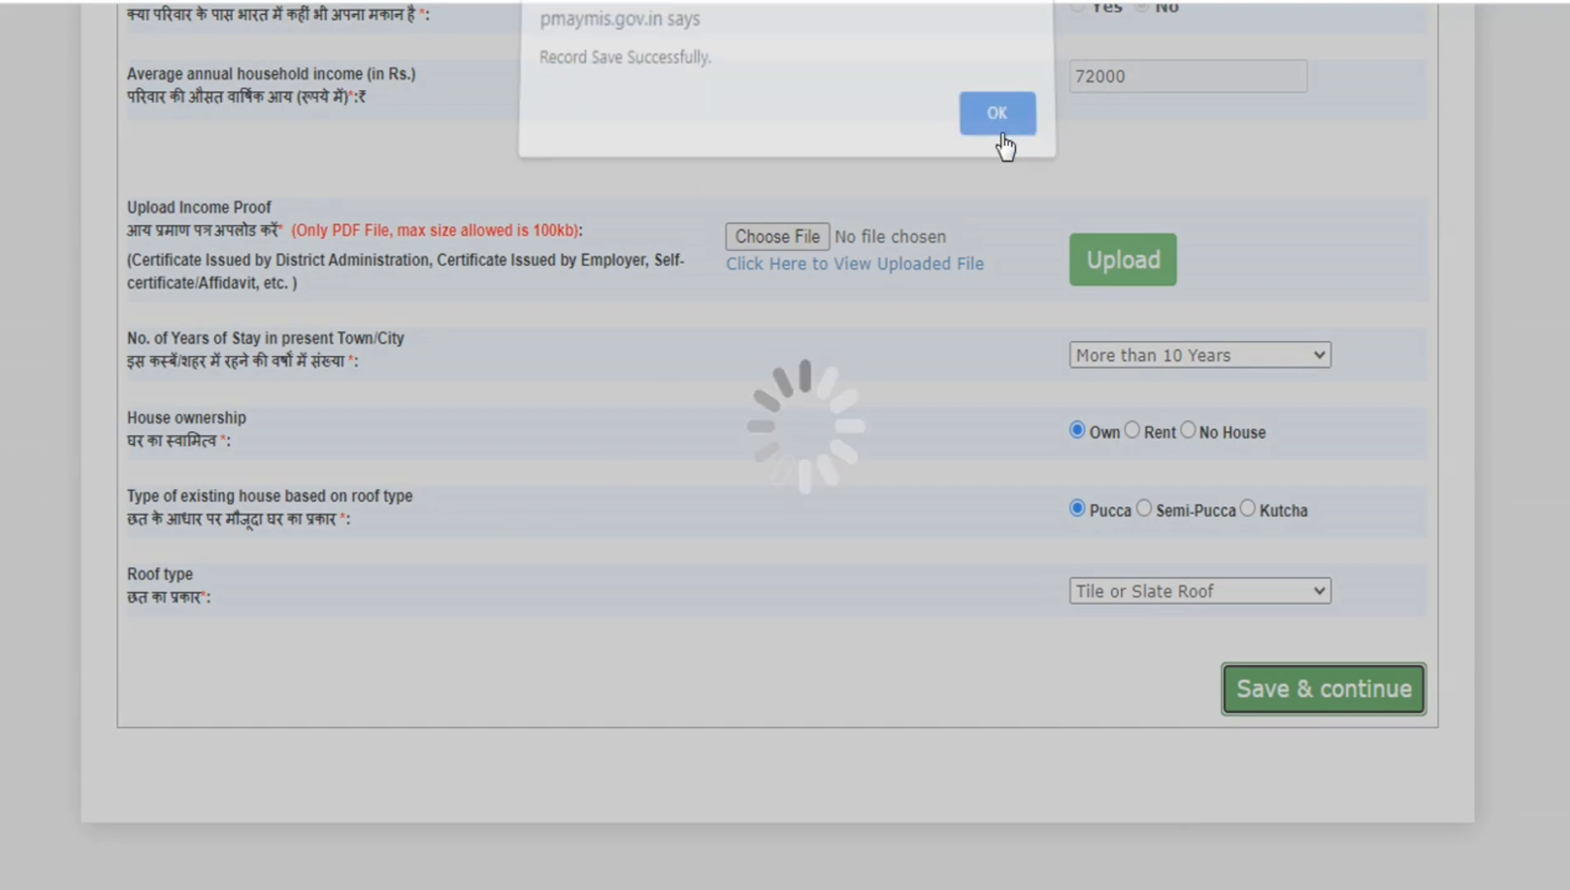
scroll(725, 362, down, 3)
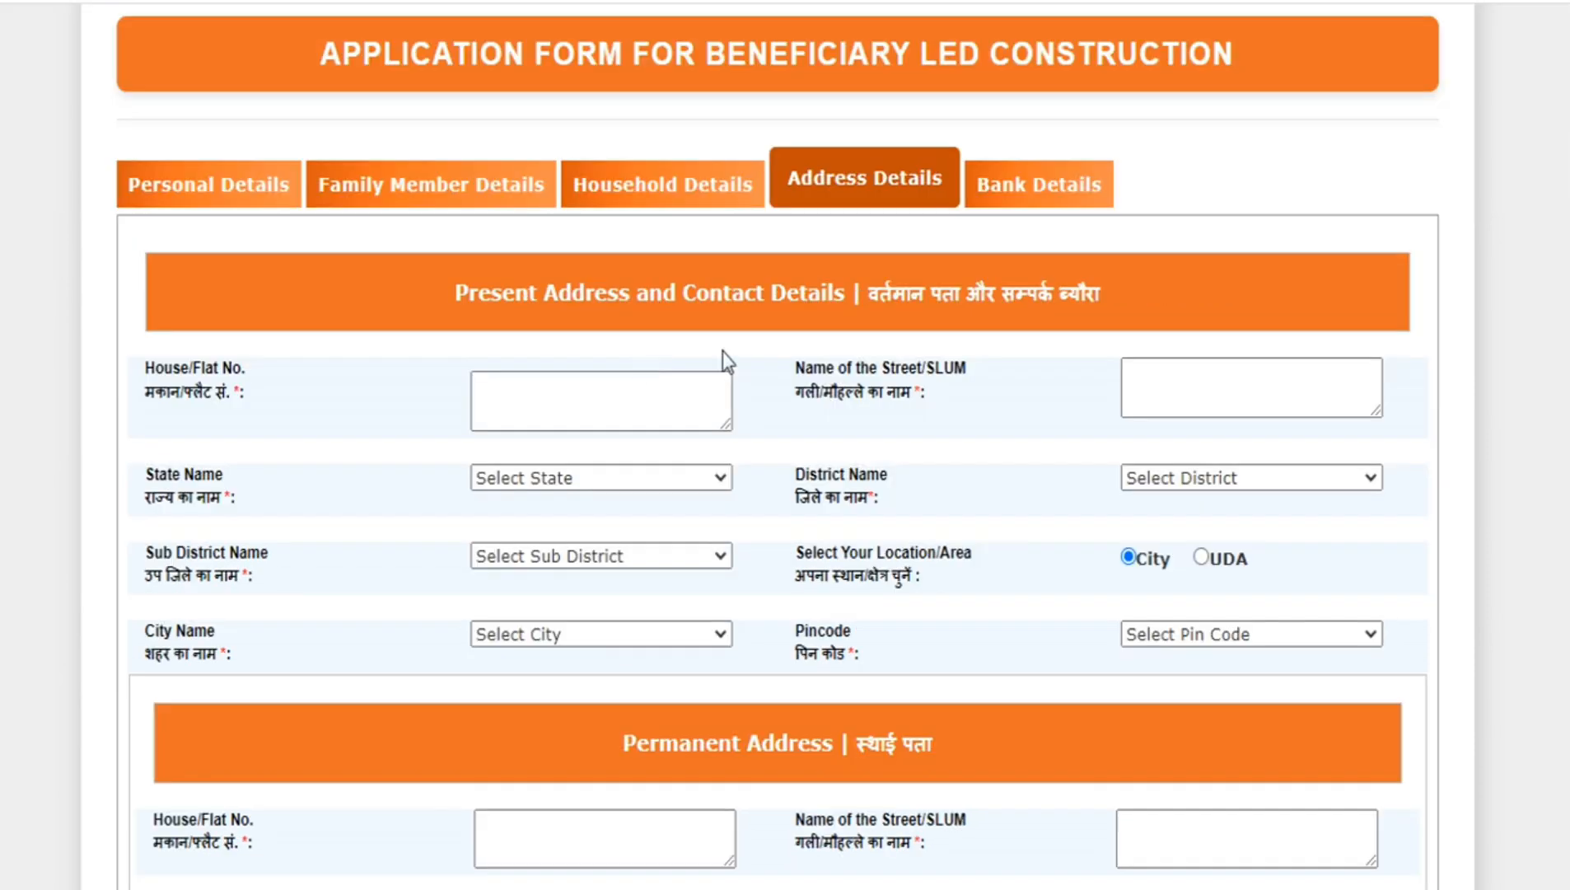
- Look through the house, street, state, district, city and pincode fields of the present and permanent address sections
scroll(725, 389, down, 3)
scroll(724, 389, up, 3)
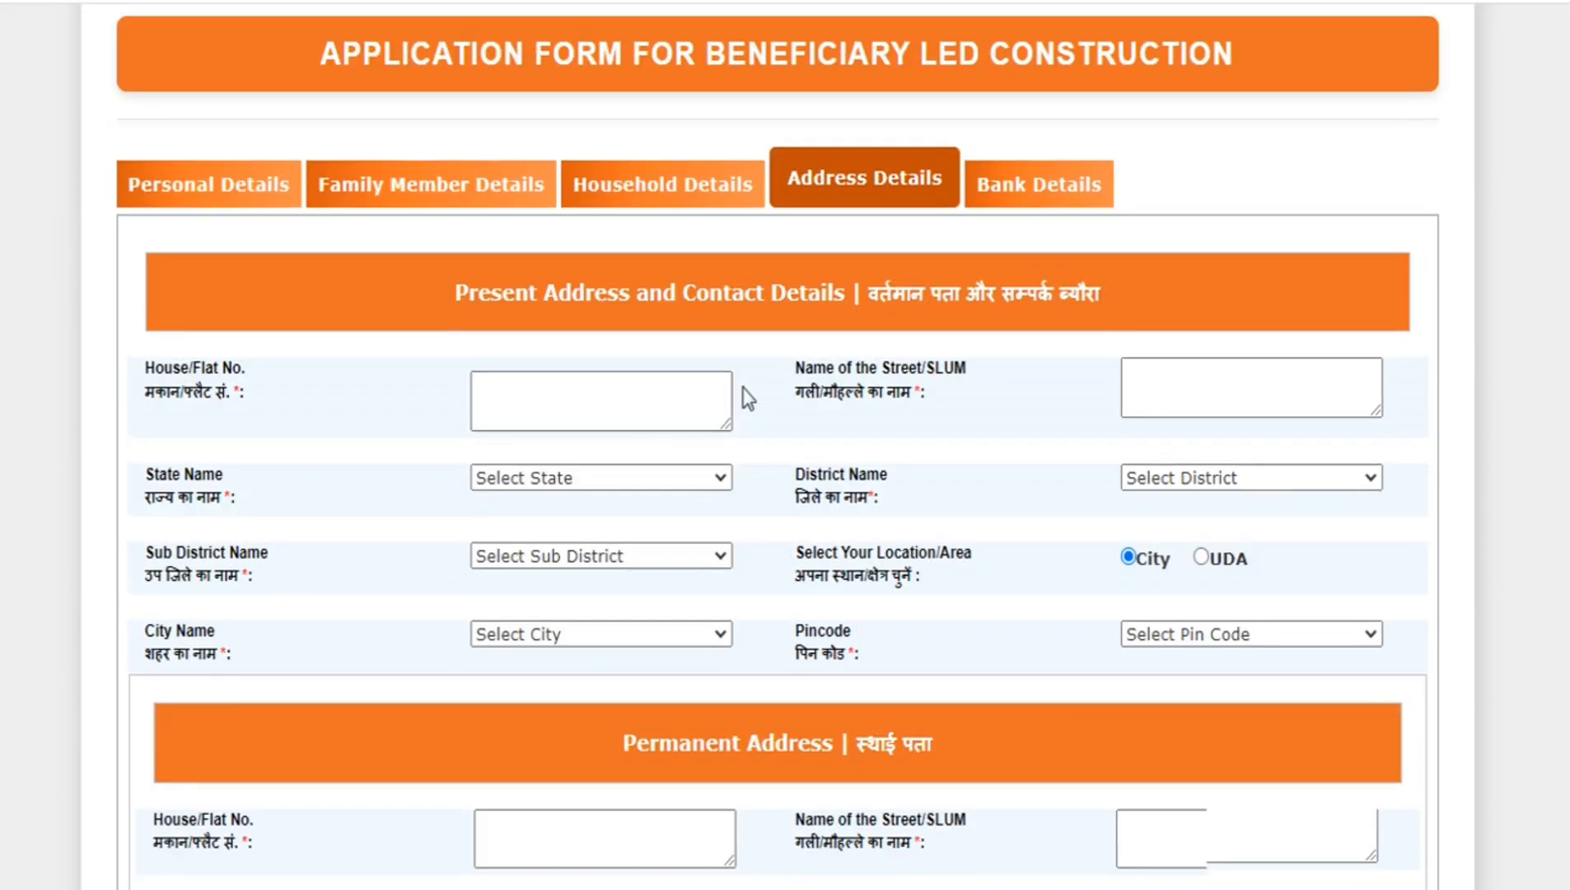
scroll(743, 388, down, 3)
scroll(742, 388, down, 10)
scroll(745, 390, up, 15)
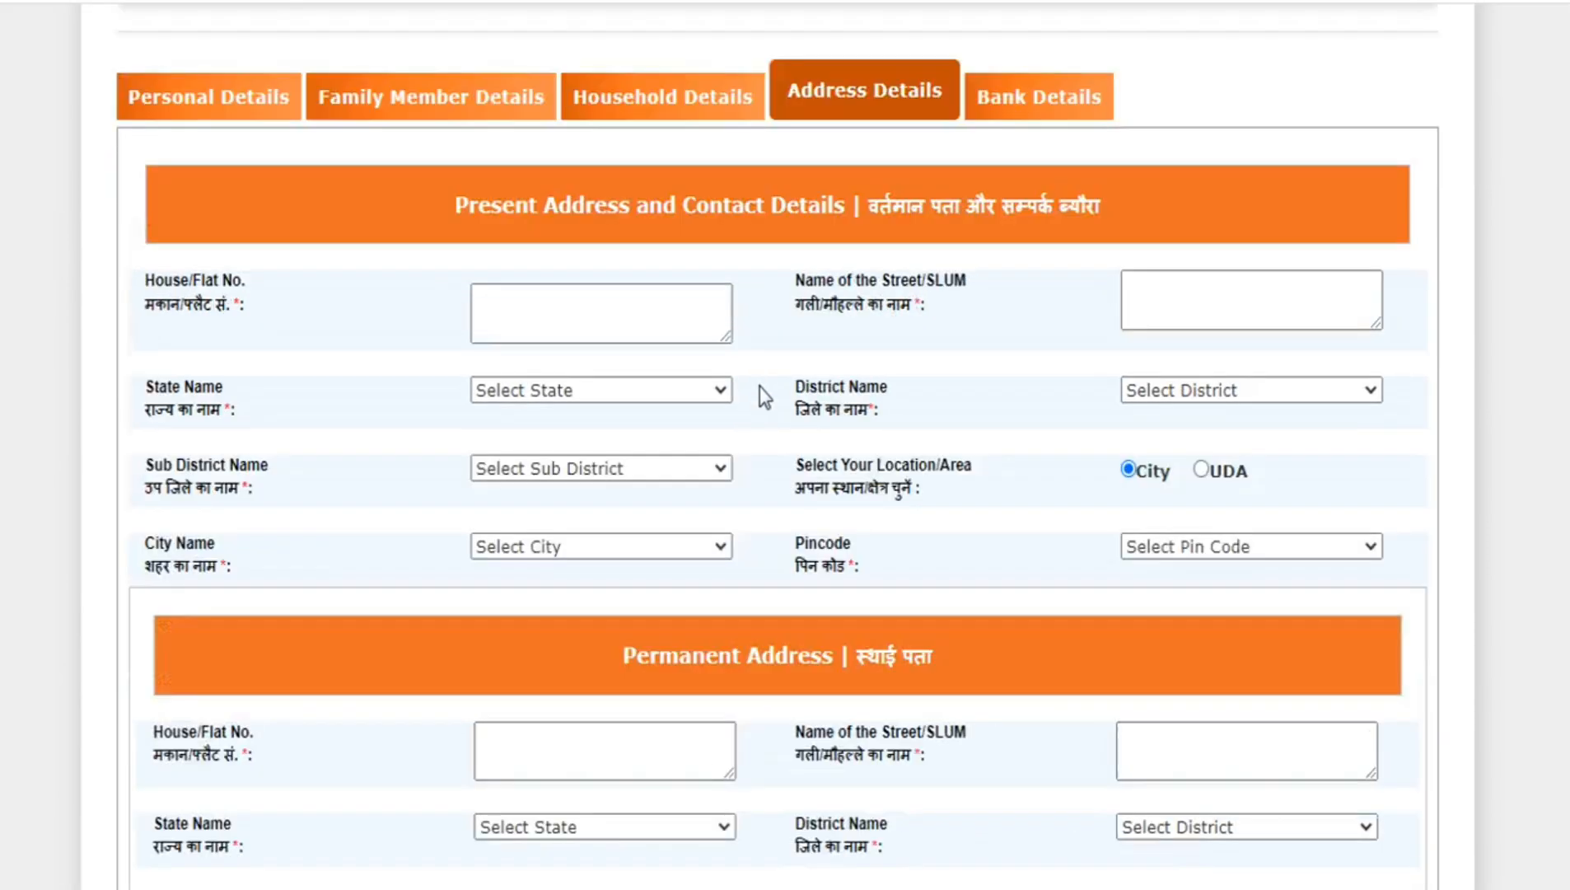
click(597, 296)
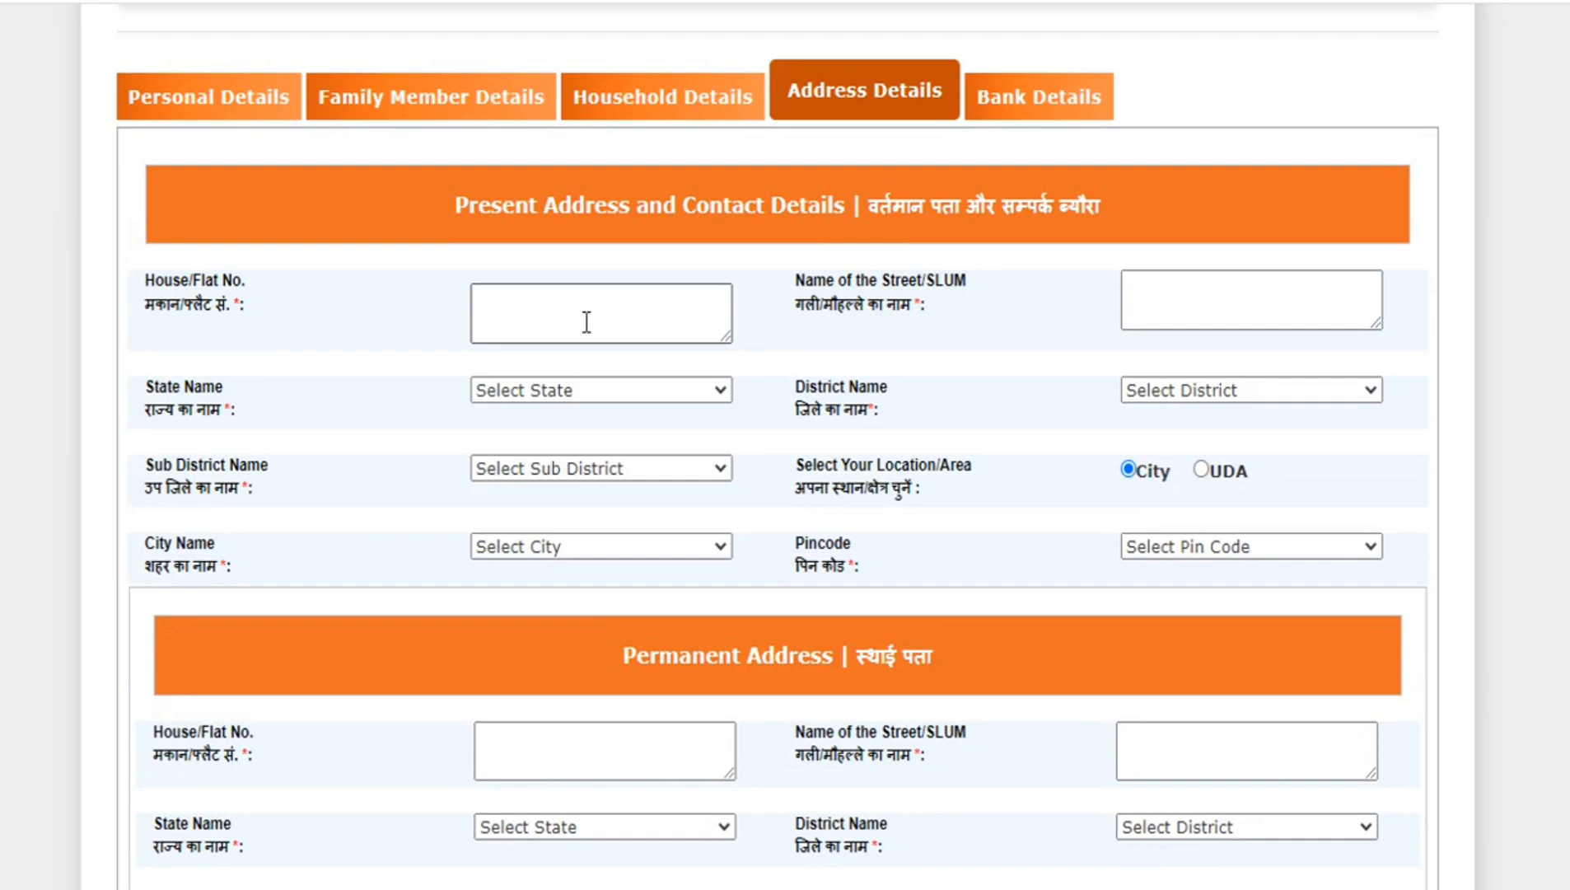
click(586, 322)
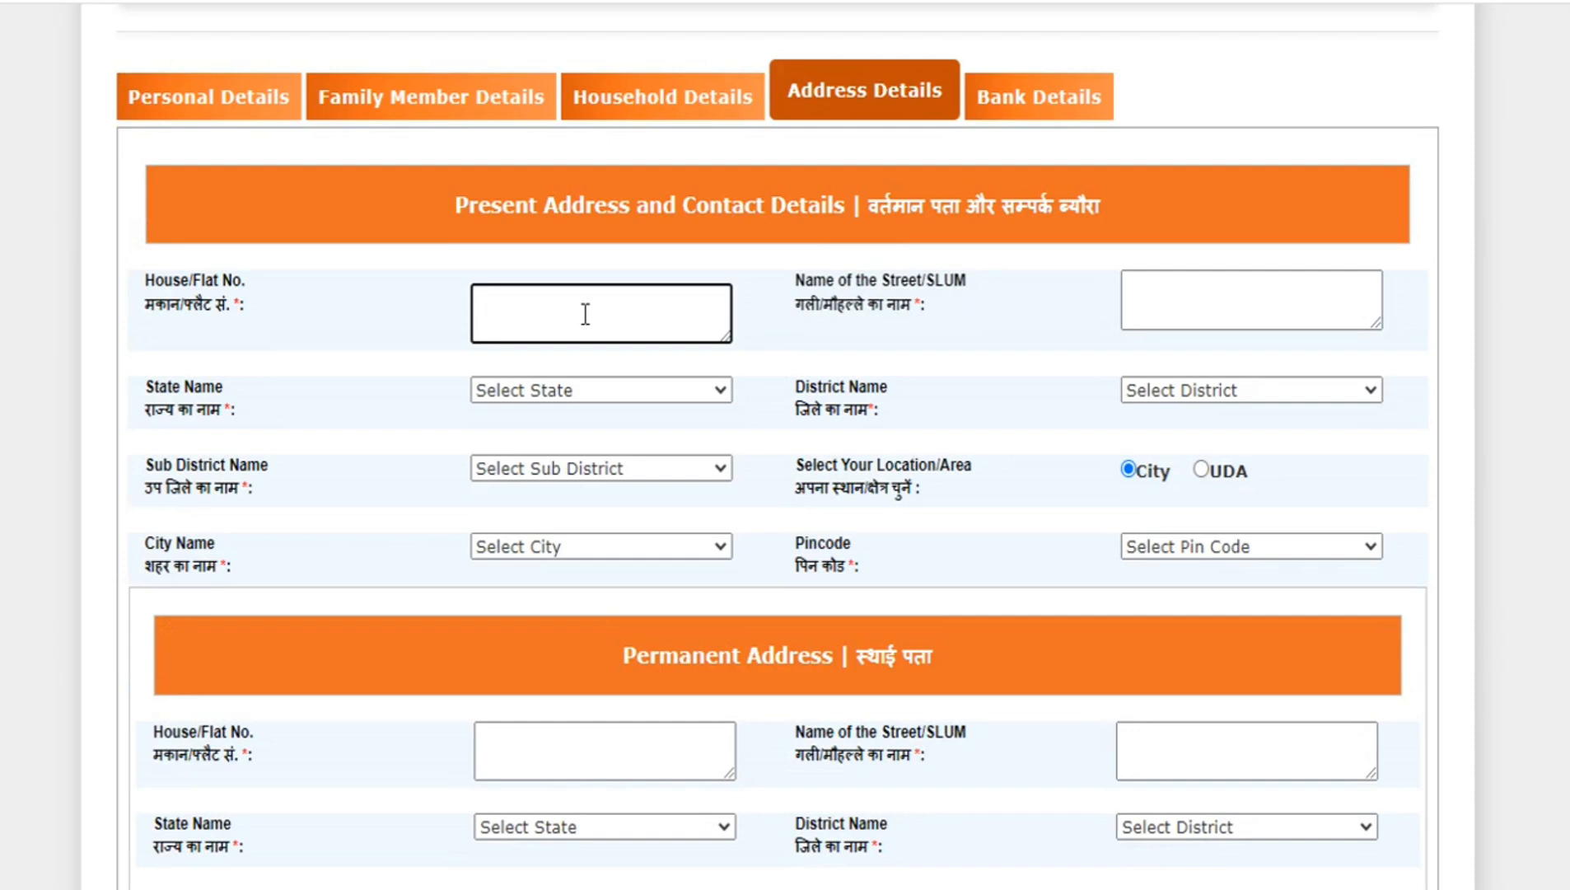
scroll(585, 314, down, 6)
click(625, 207)
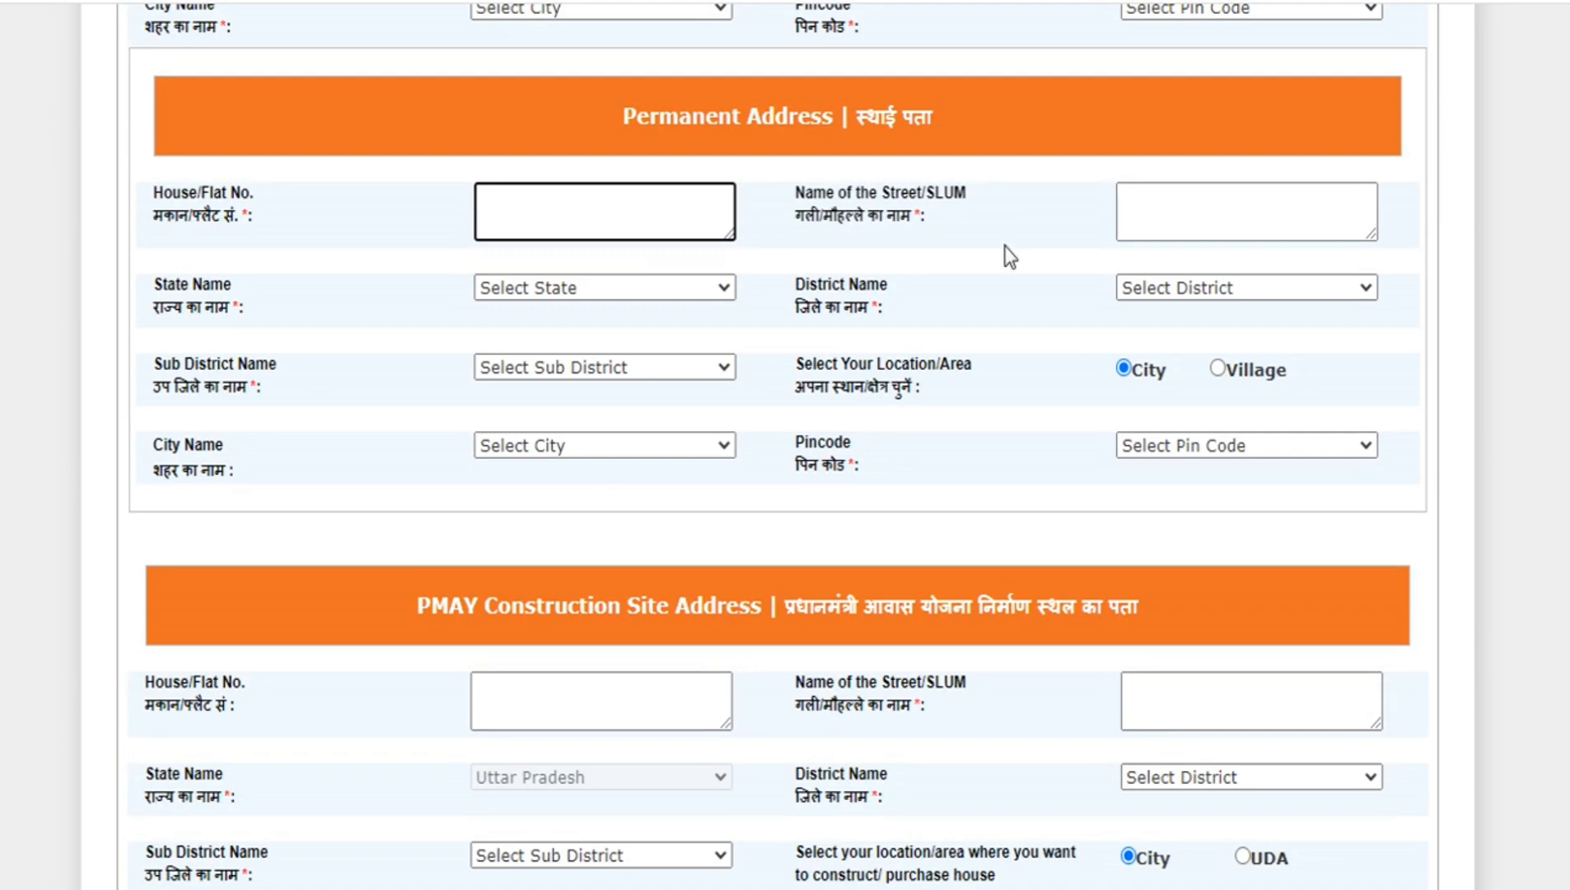
- Examine the PMAY construction site address fields and land document upload, and compare them with the other address sections
scroll(668, 337, down, 3)
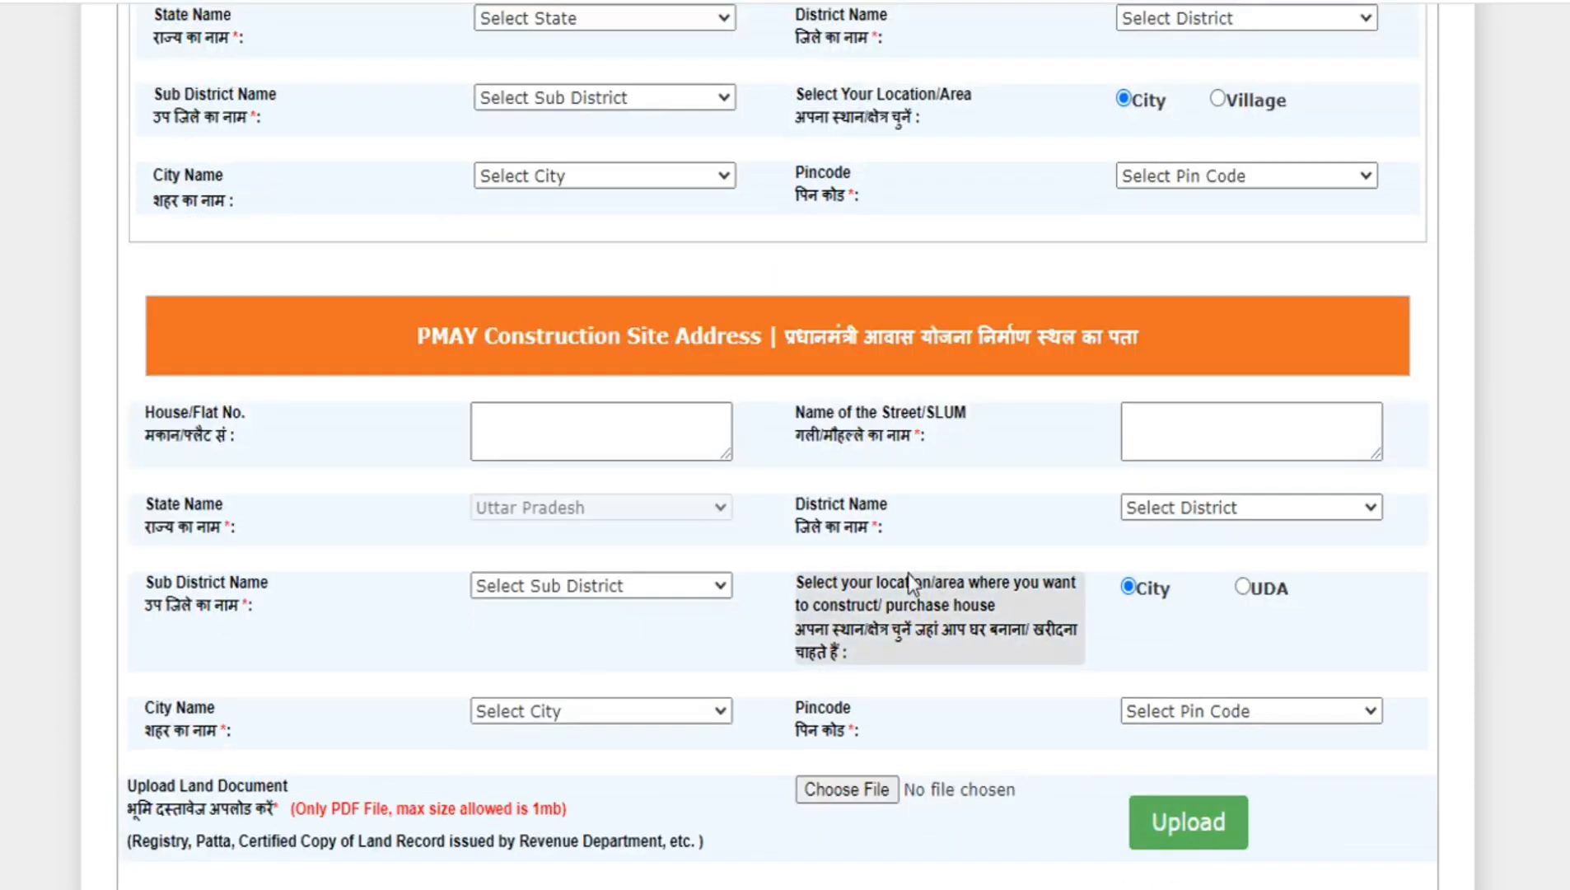
scroll(907, 573, down, 3)
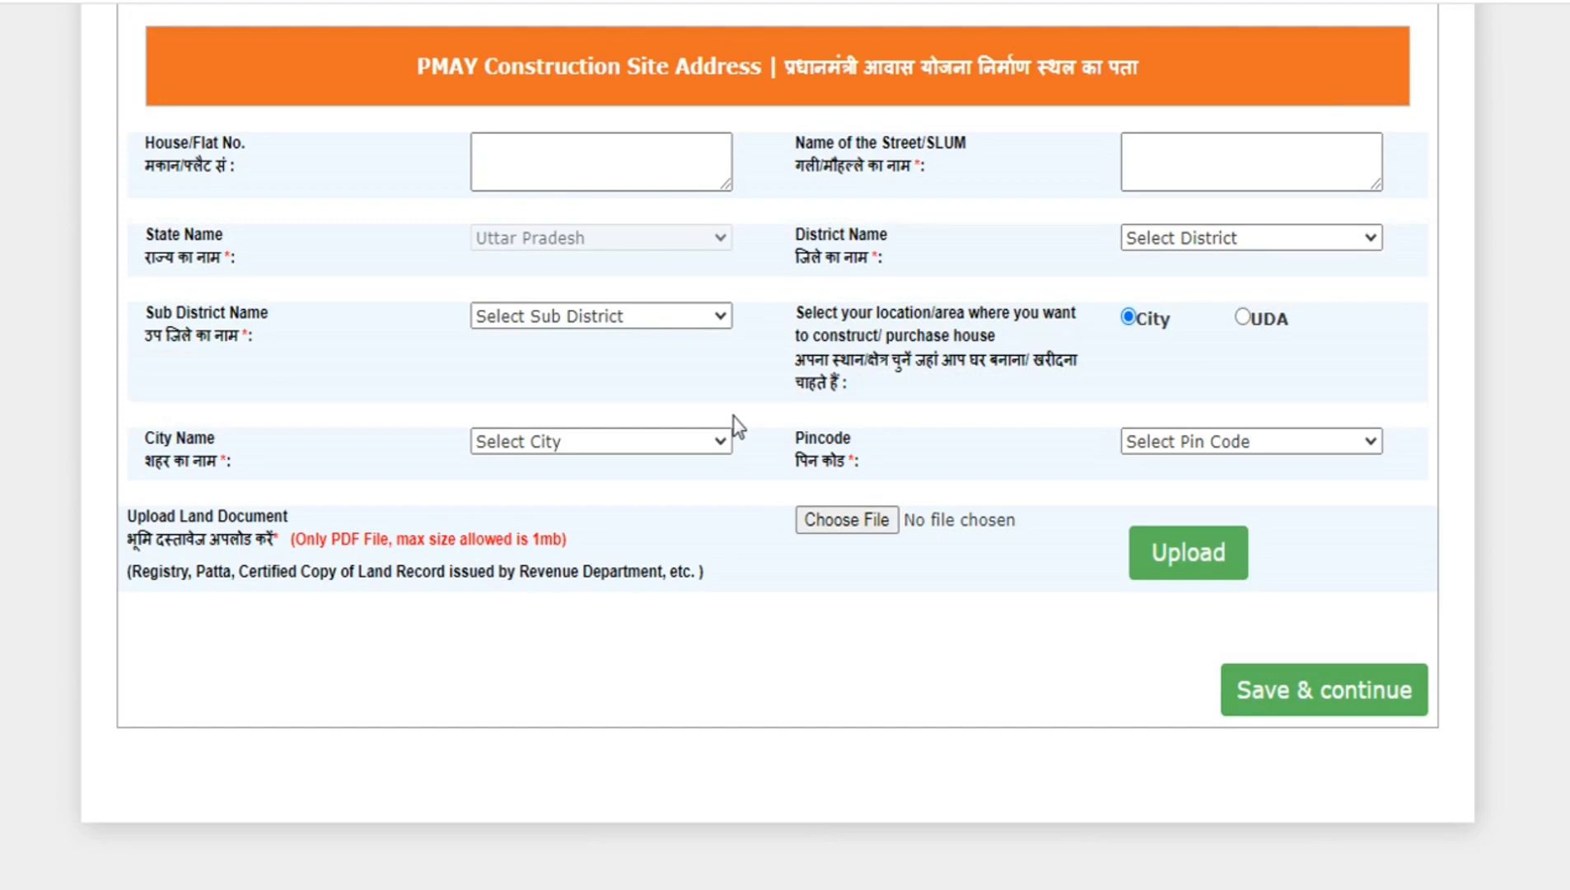
scroll(744, 491, up, 6)
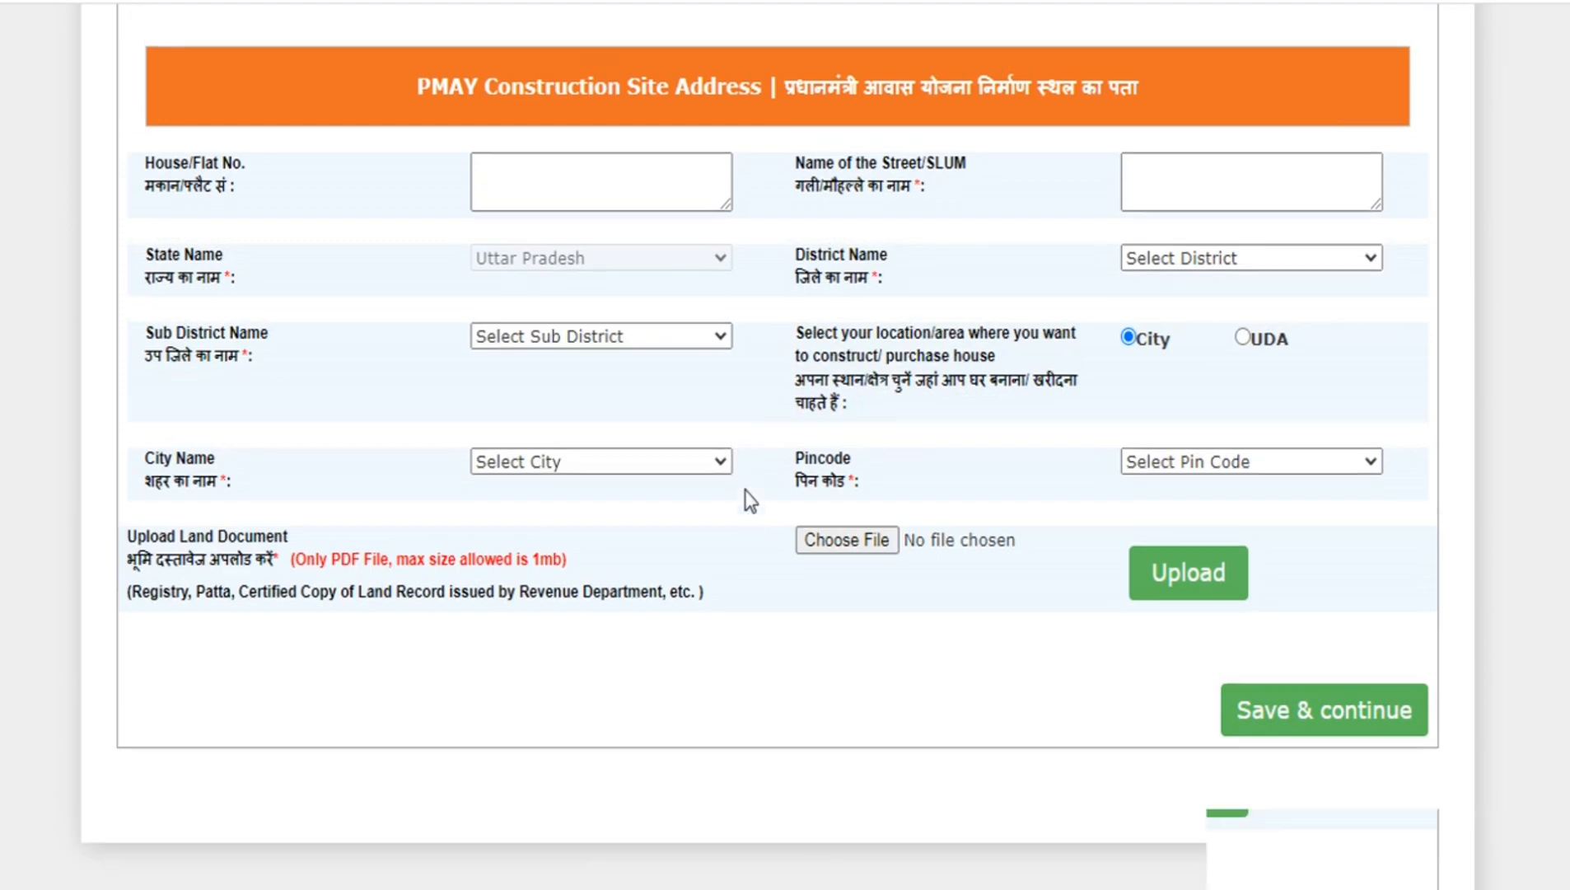
scroll(744, 491, up, 6)
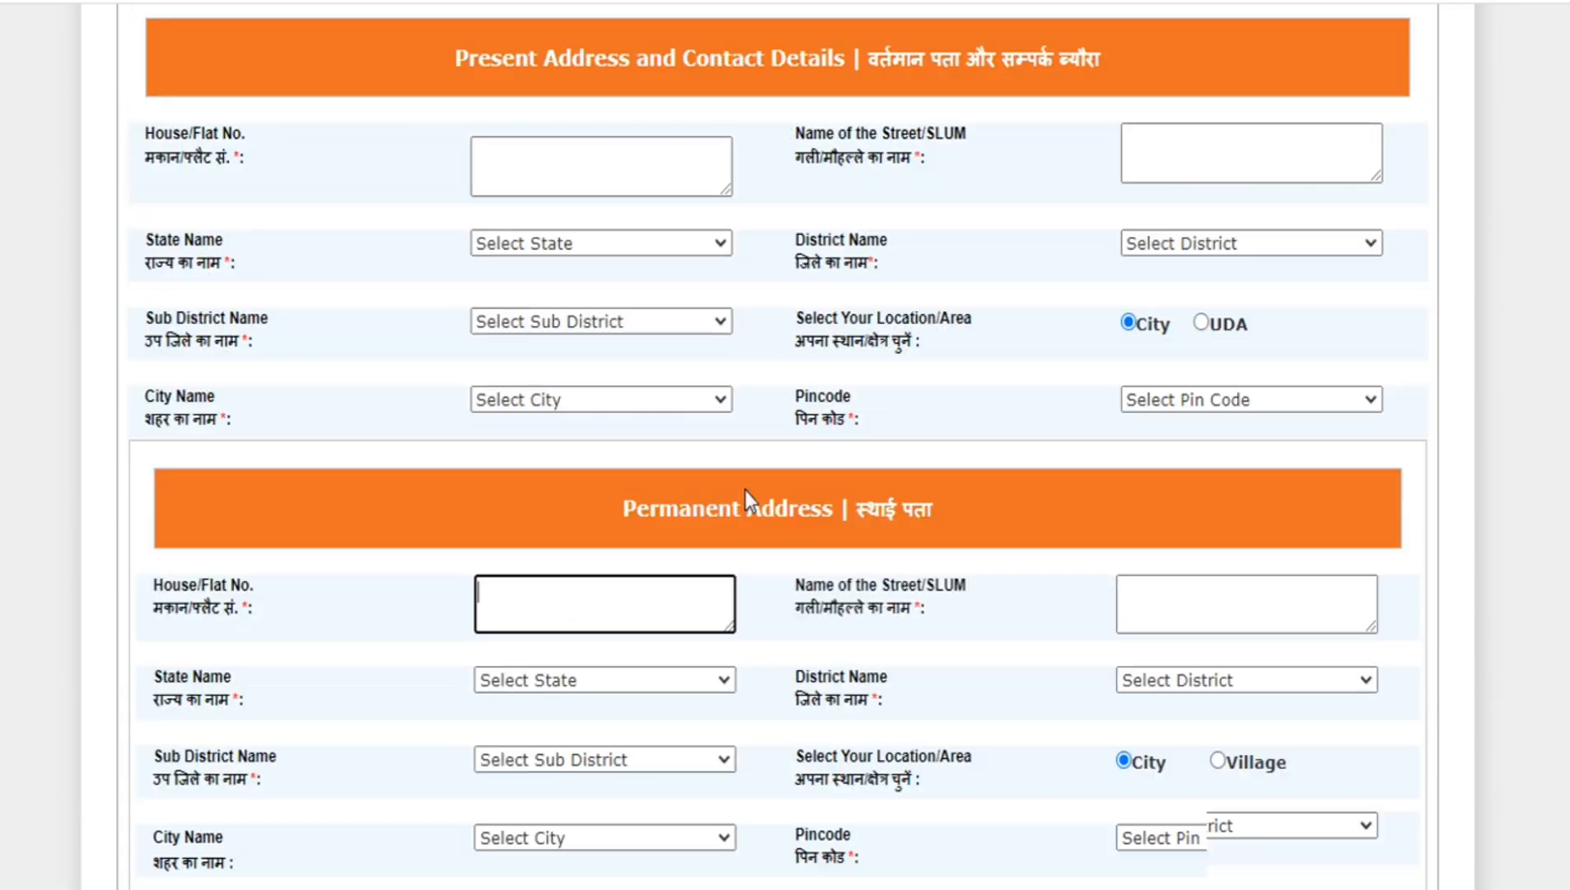
scroll(746, 489, down, 6)
scroll(745, 488, up, 5)
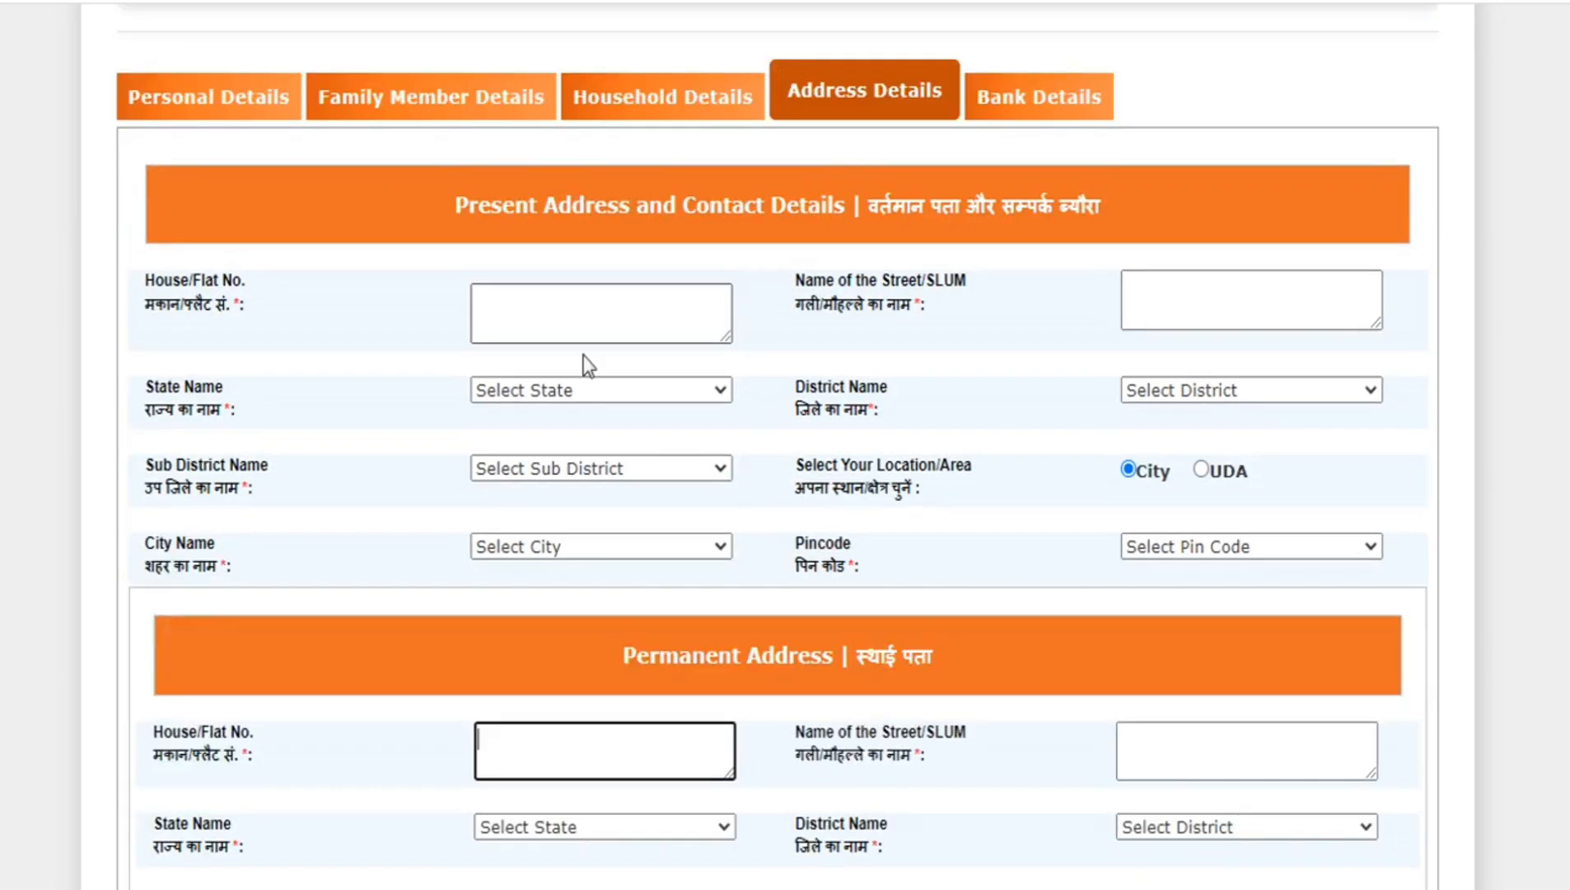
scroll(609, 395, down, 5)
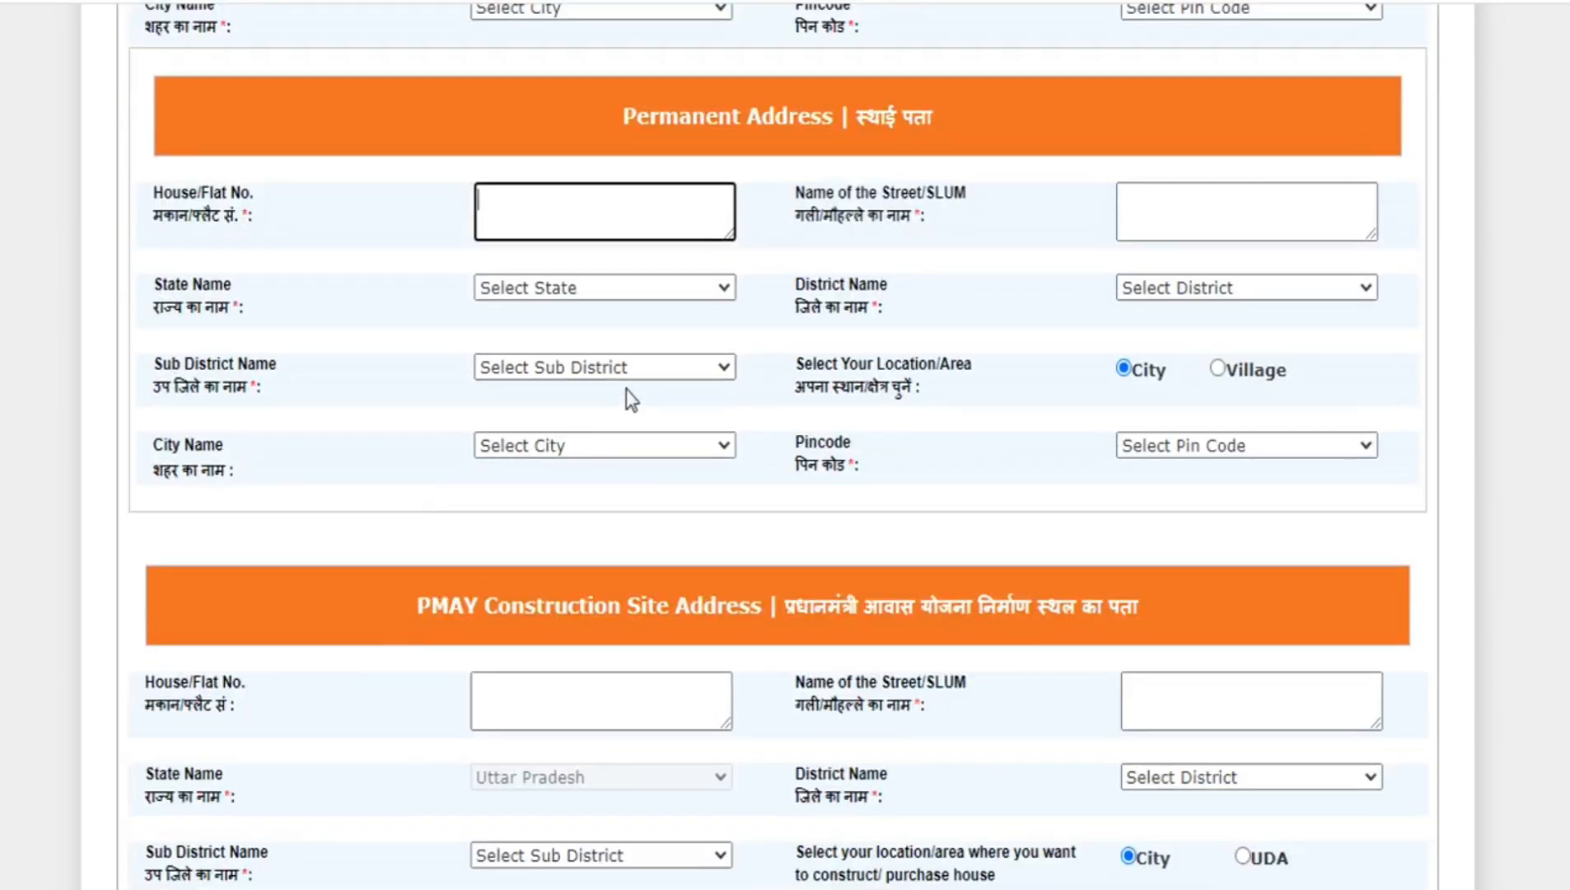
scroll(625, 389, down, 3)
scroll(616, 534, down, 3)
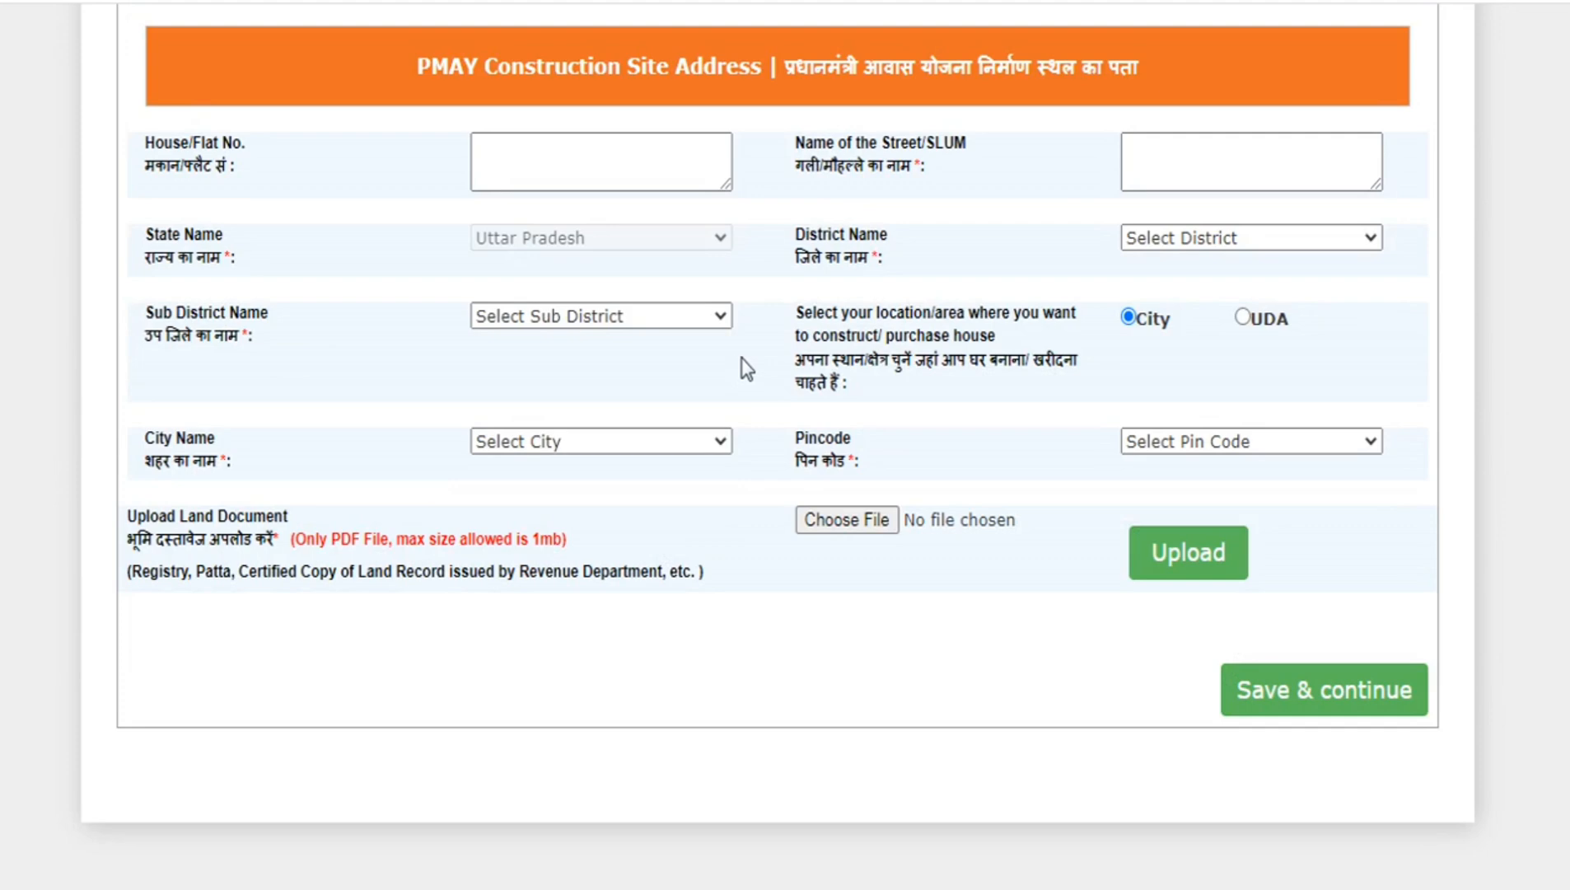
scroll(759, 504, up, 3)
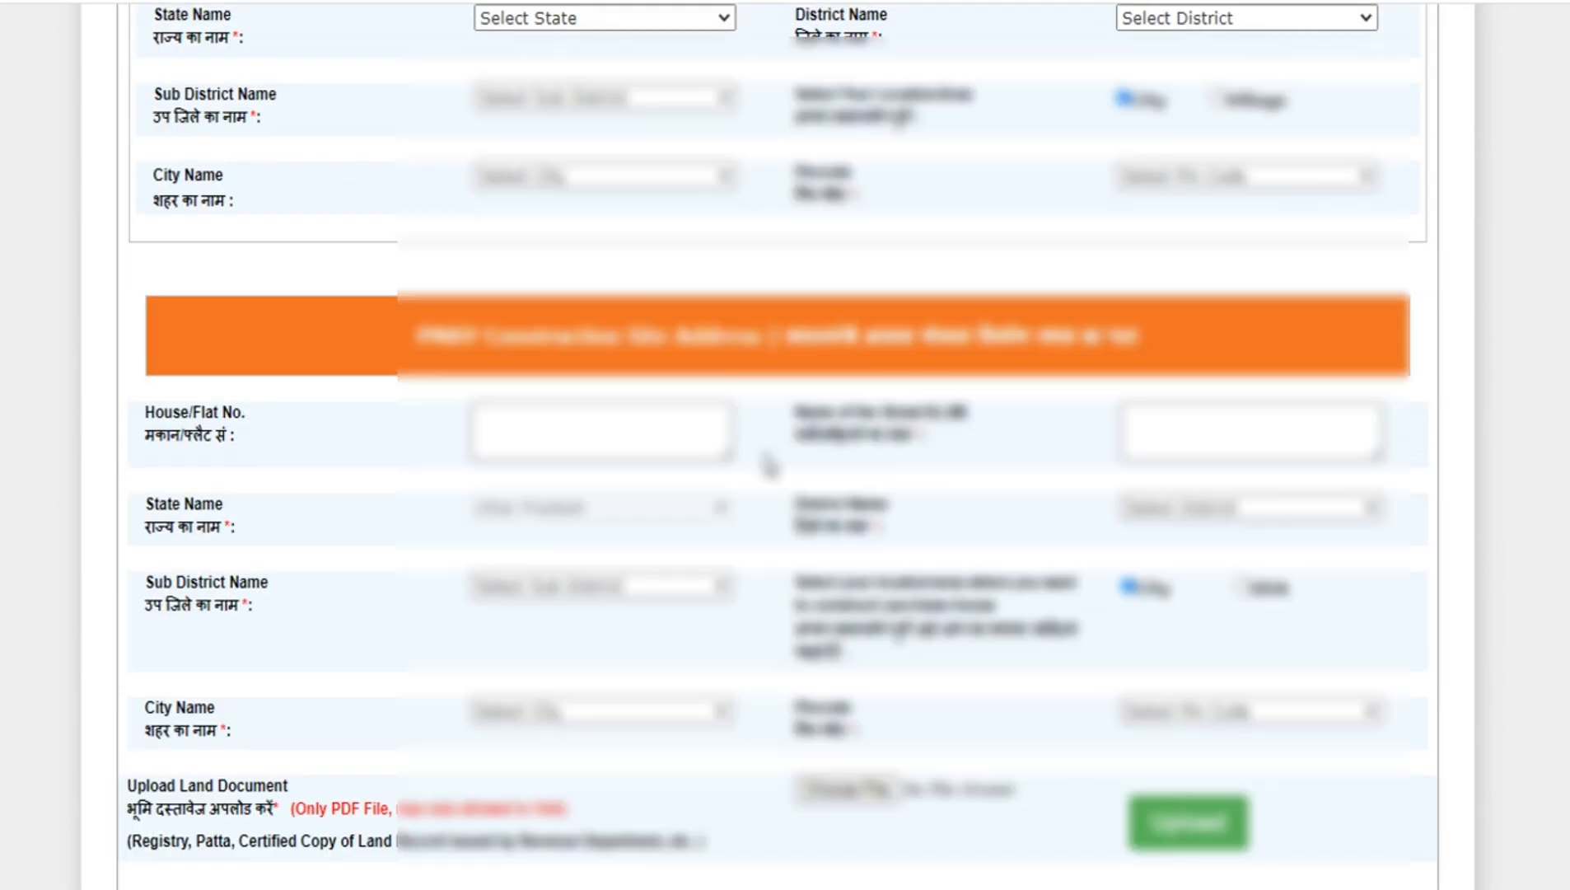
scroll(764, 459, up, 3)
- Set the present address location to City and select the applicant's pincode
scroll(764, 458, down, 6)
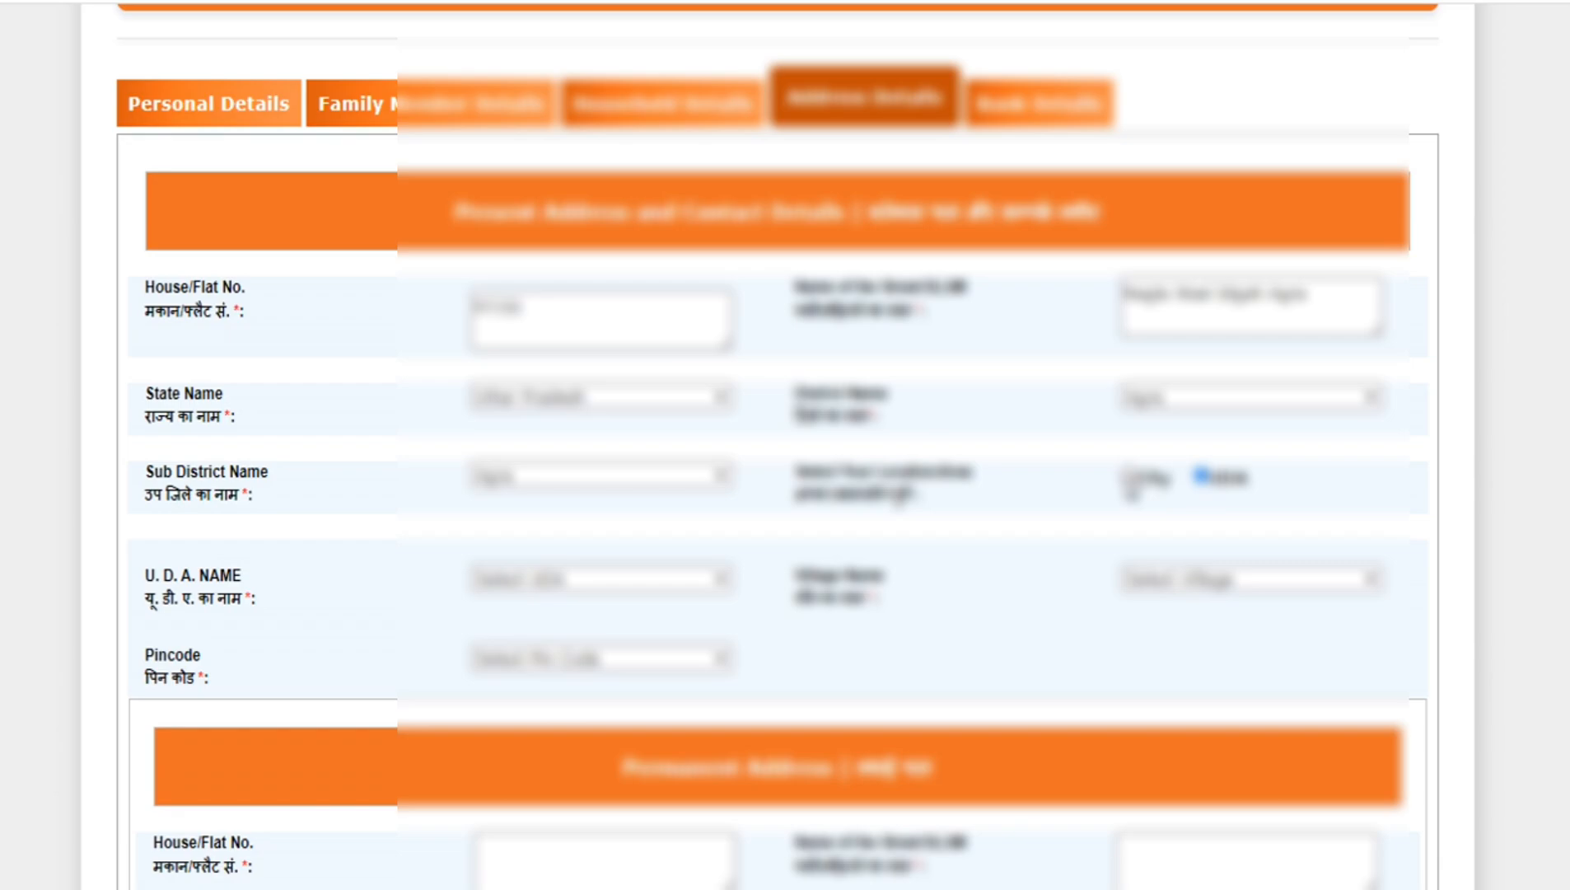
click(1128, 478)
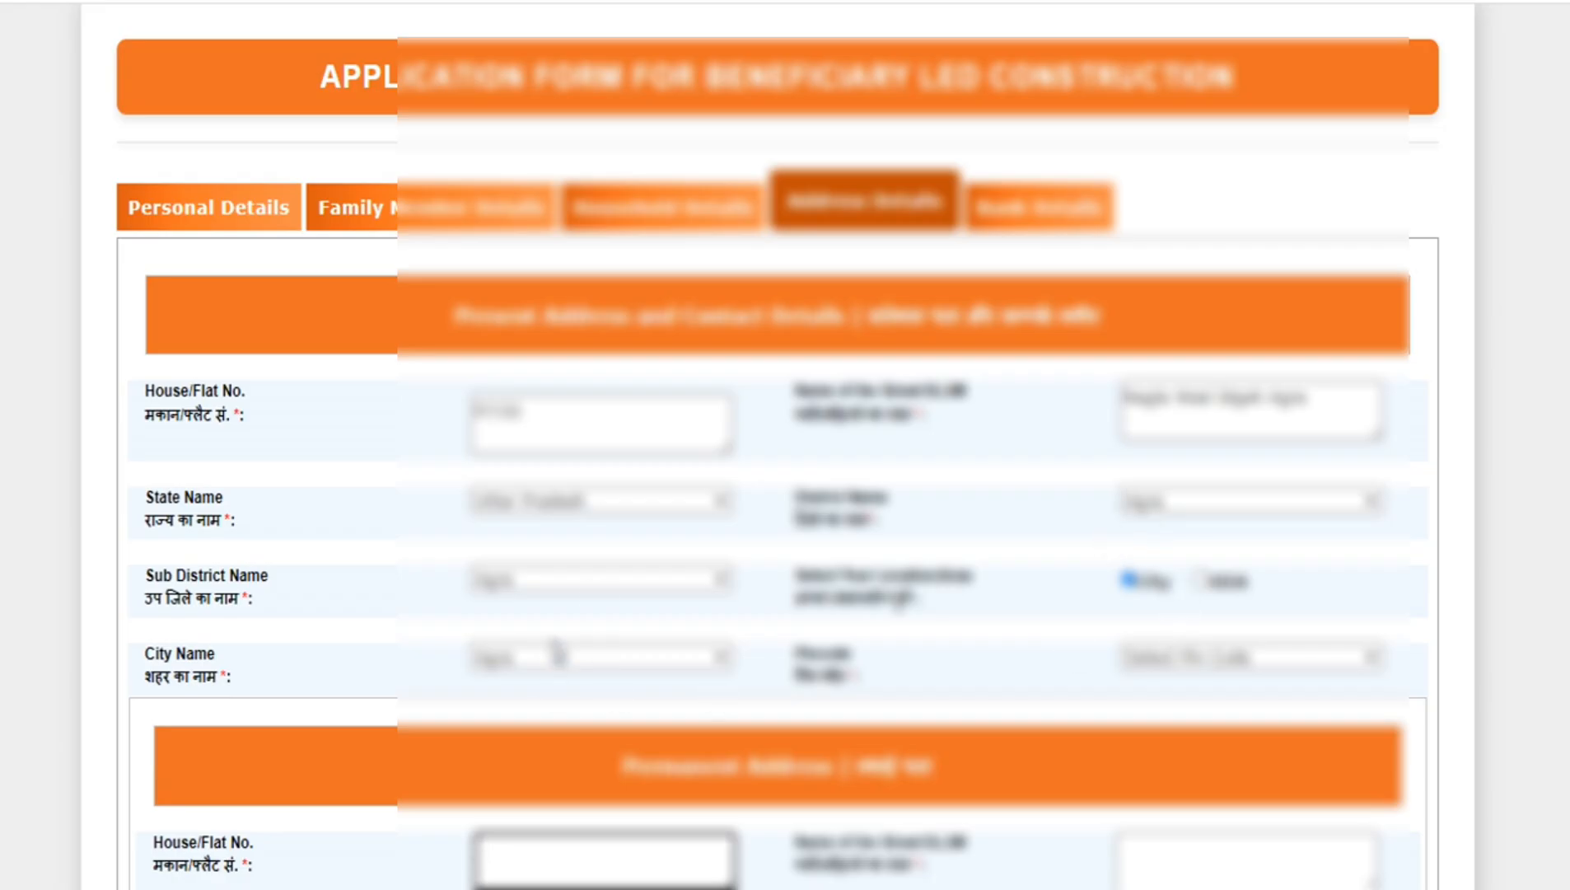
click(1203, 665)
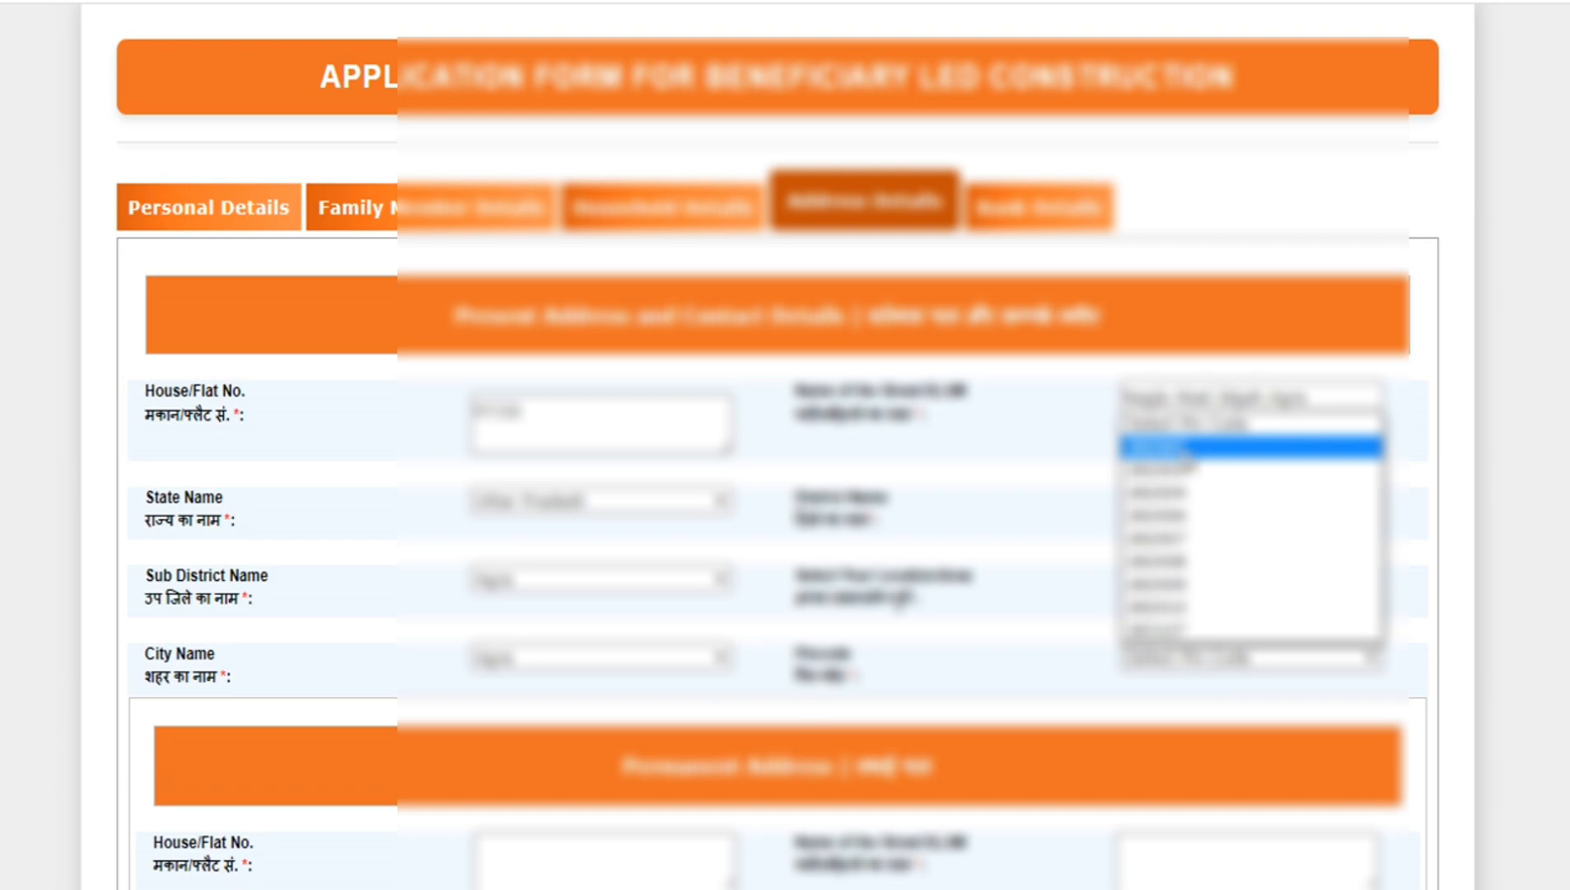
click(1191, 450)
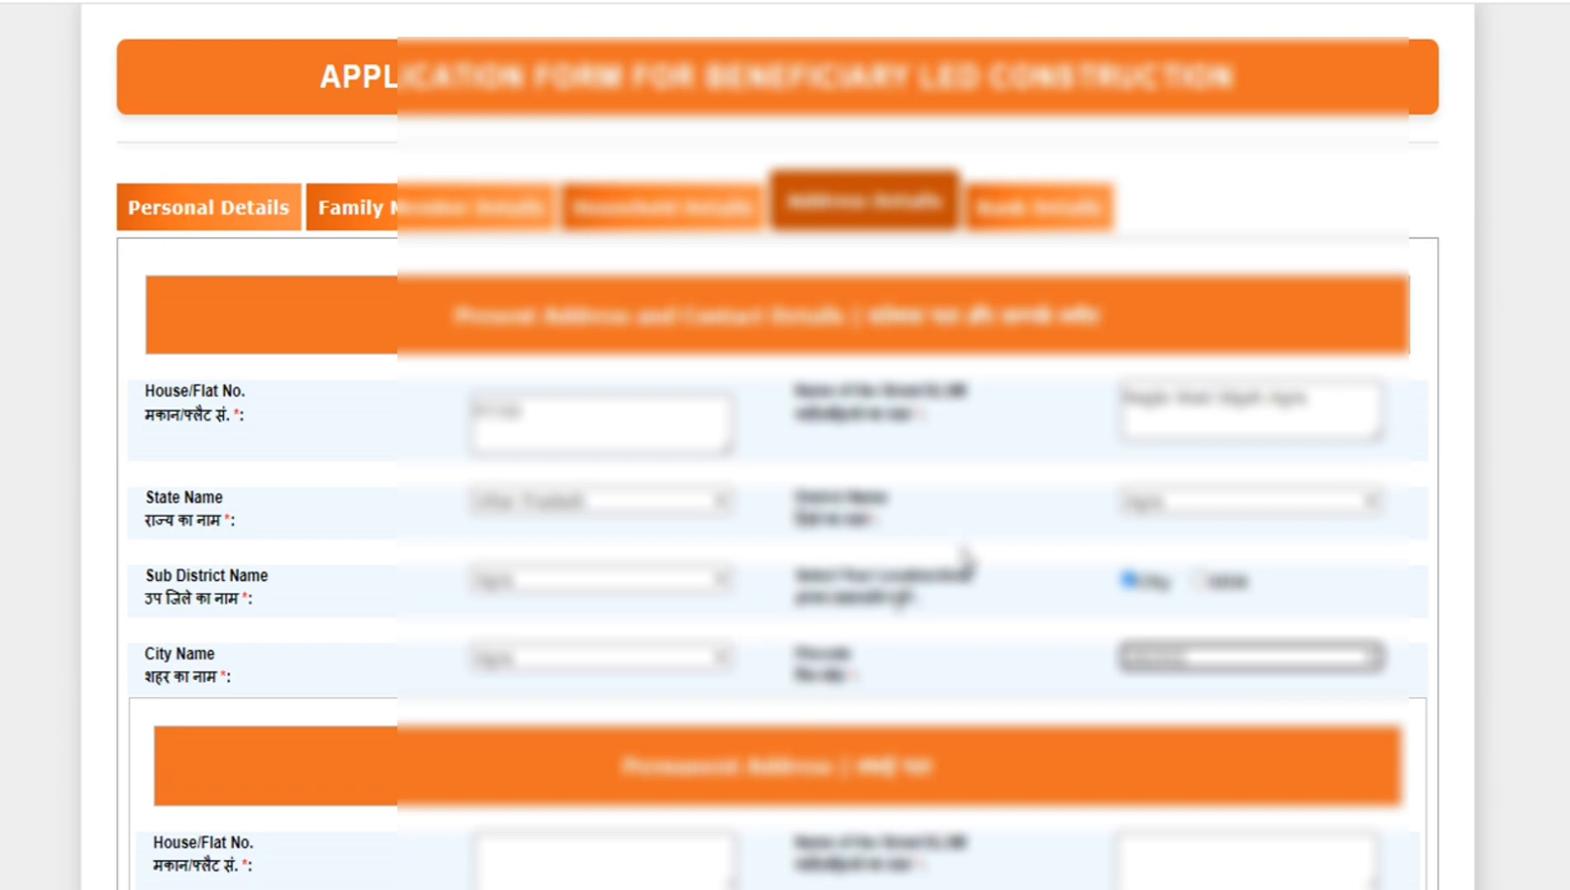
- Look at the pincode and sub-district options offered for the present address, leaving both selections as they are
scroll(1269, 873, down, 3)
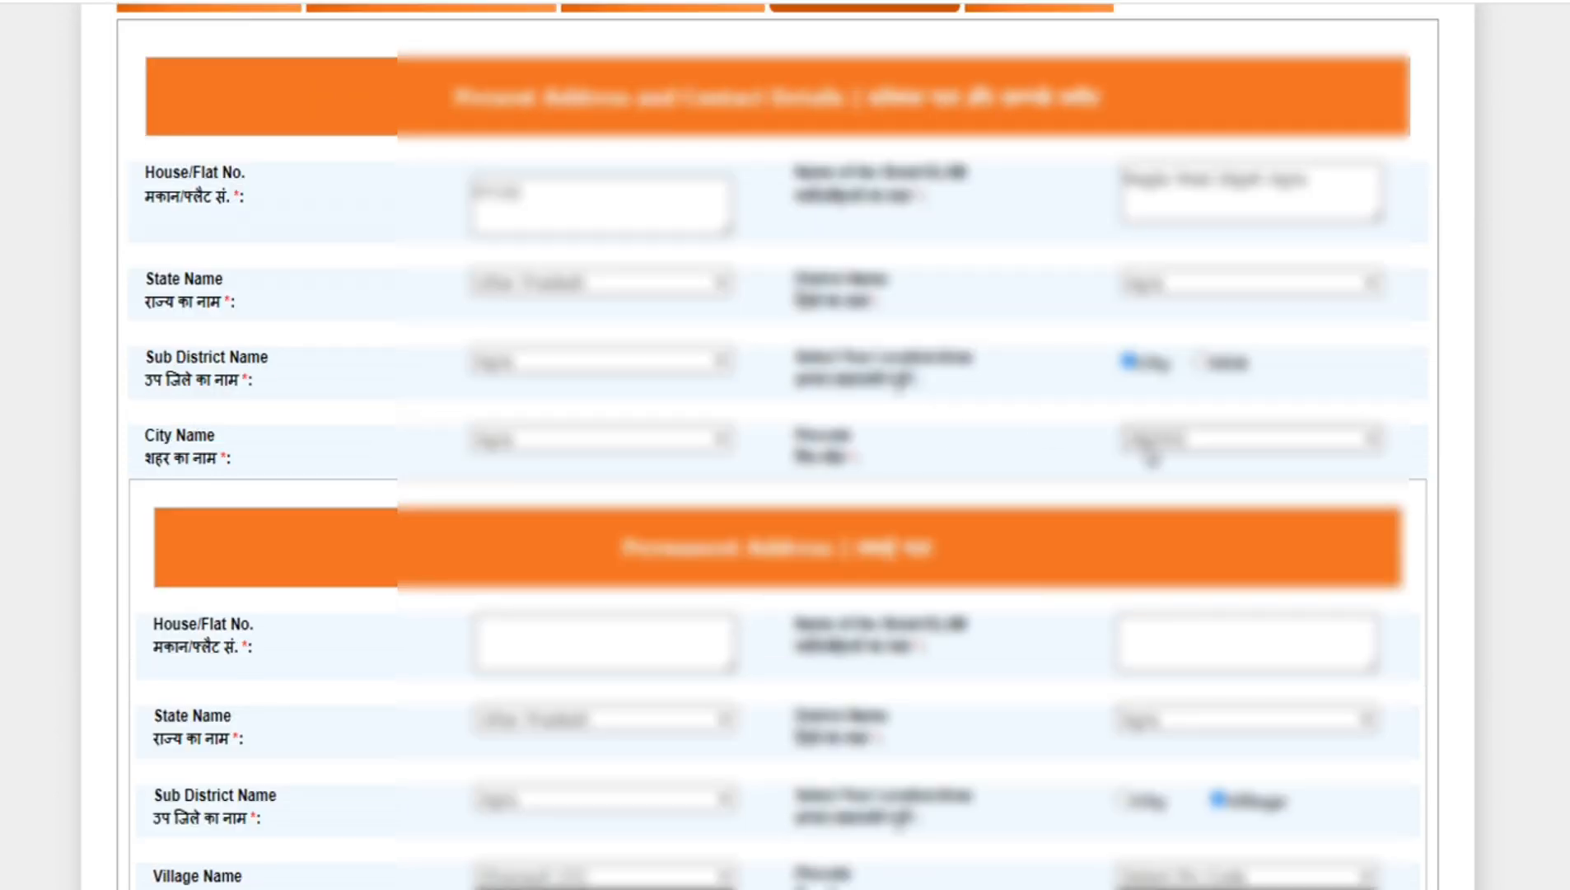
click(1186, 461)
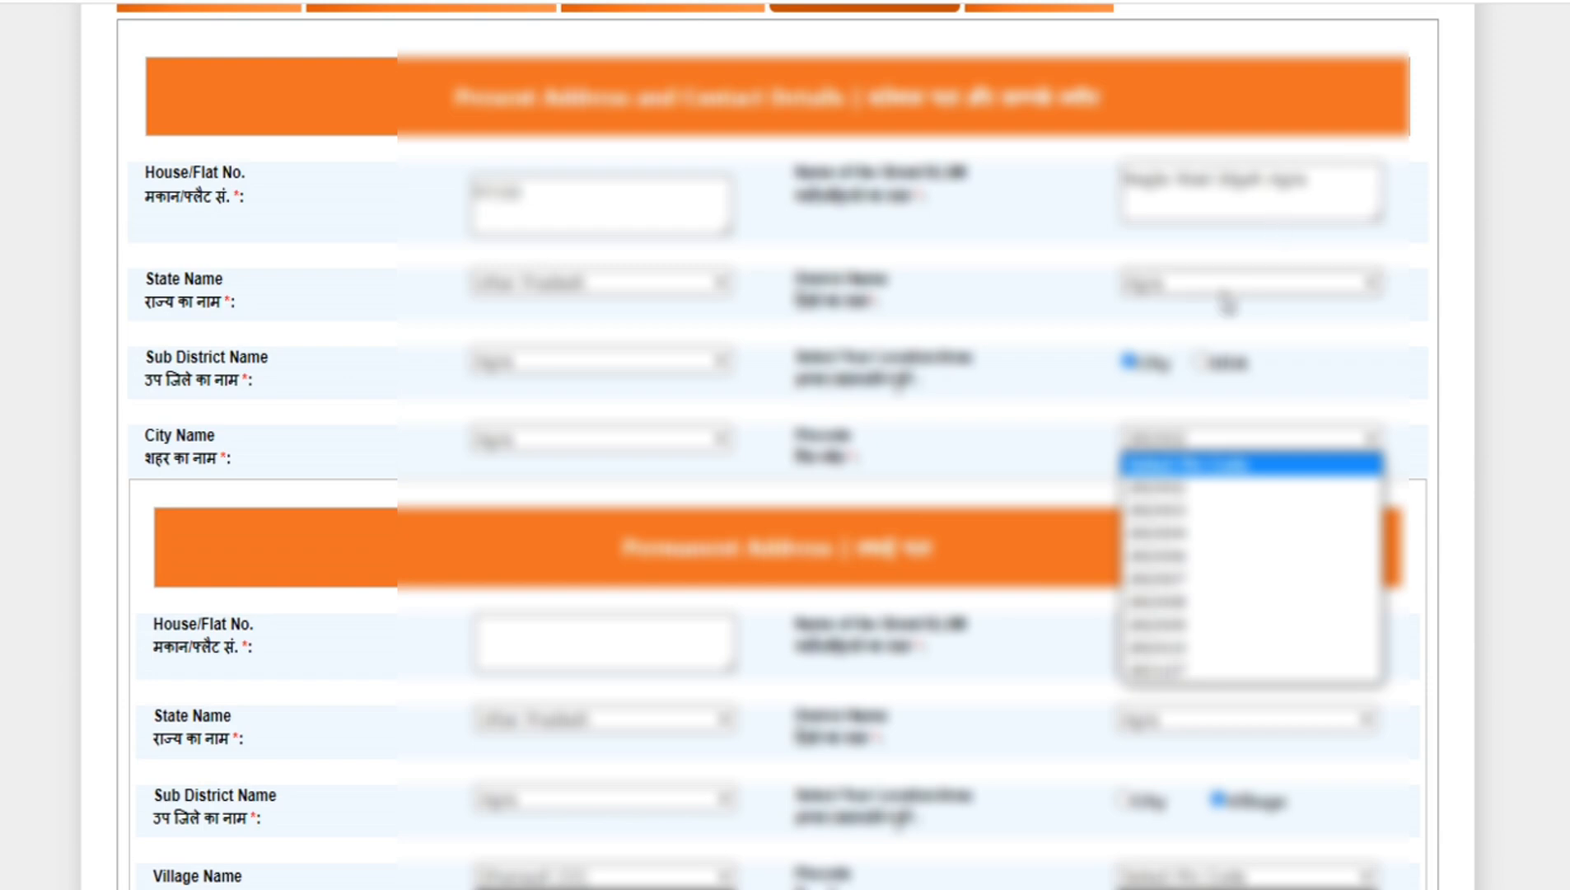
click(600, 381)
click(600, 364)
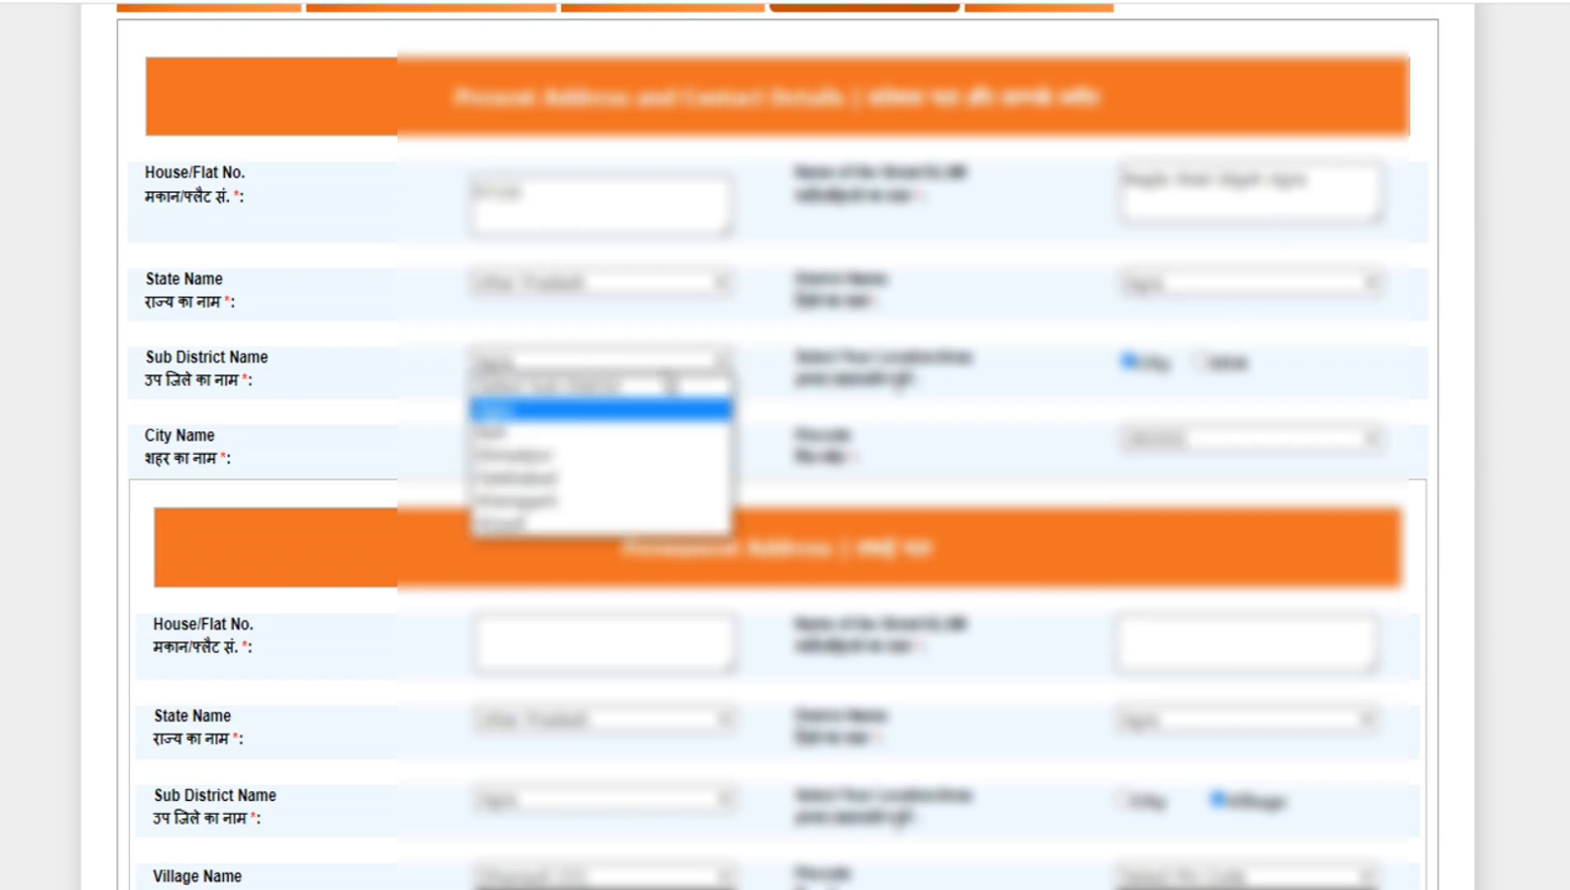
click(884, 387)
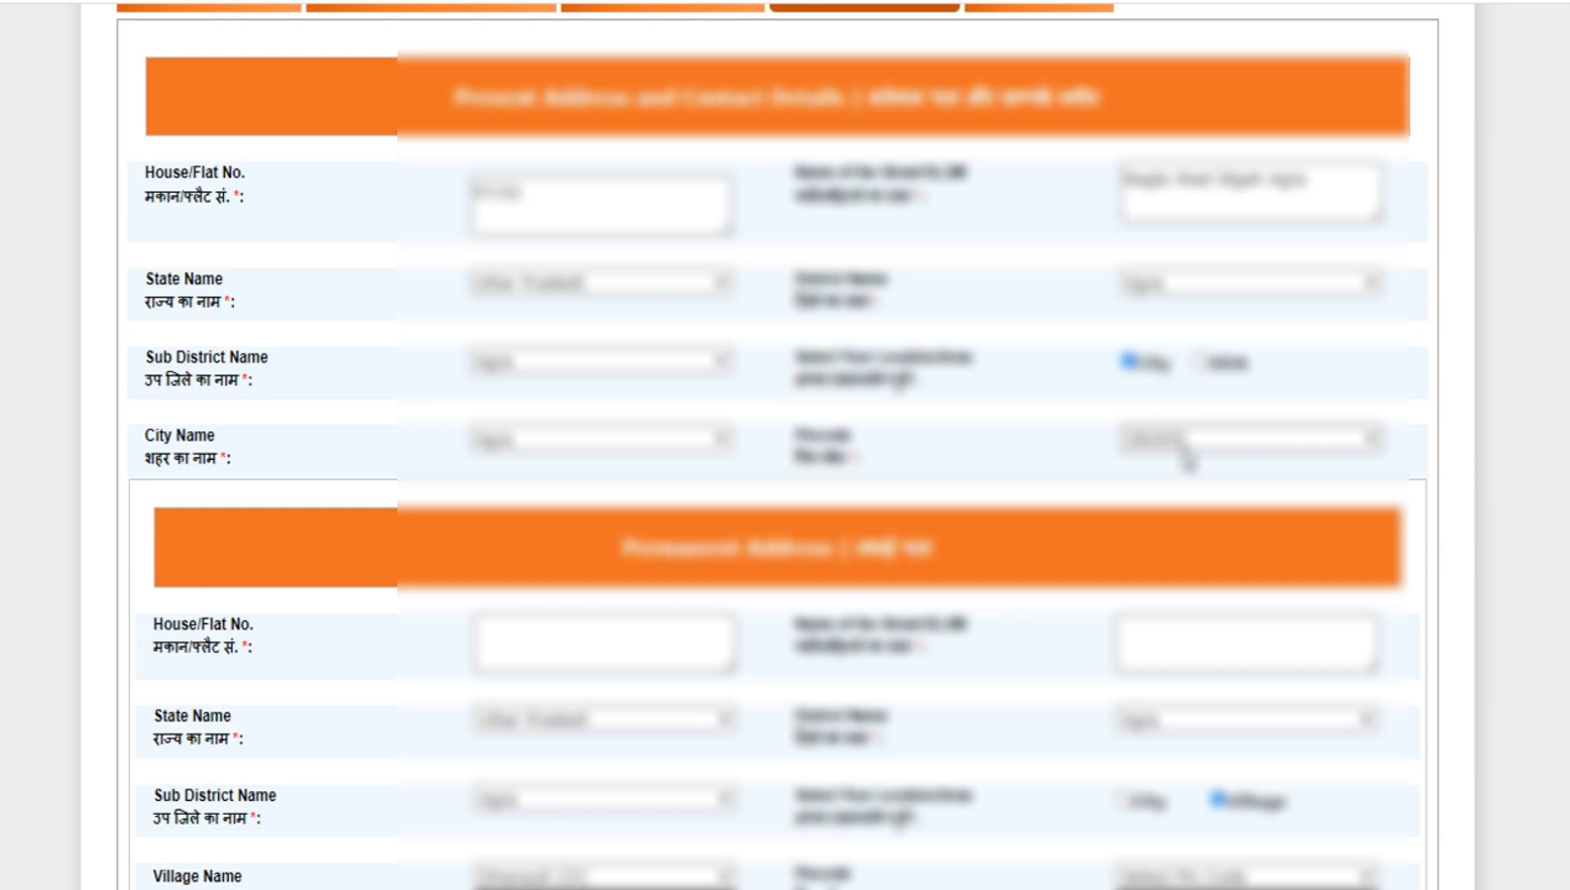
- Review the permanent and construction site addresses and read which land documents are accepted for upload
scroll(1252, 869, down, 4)
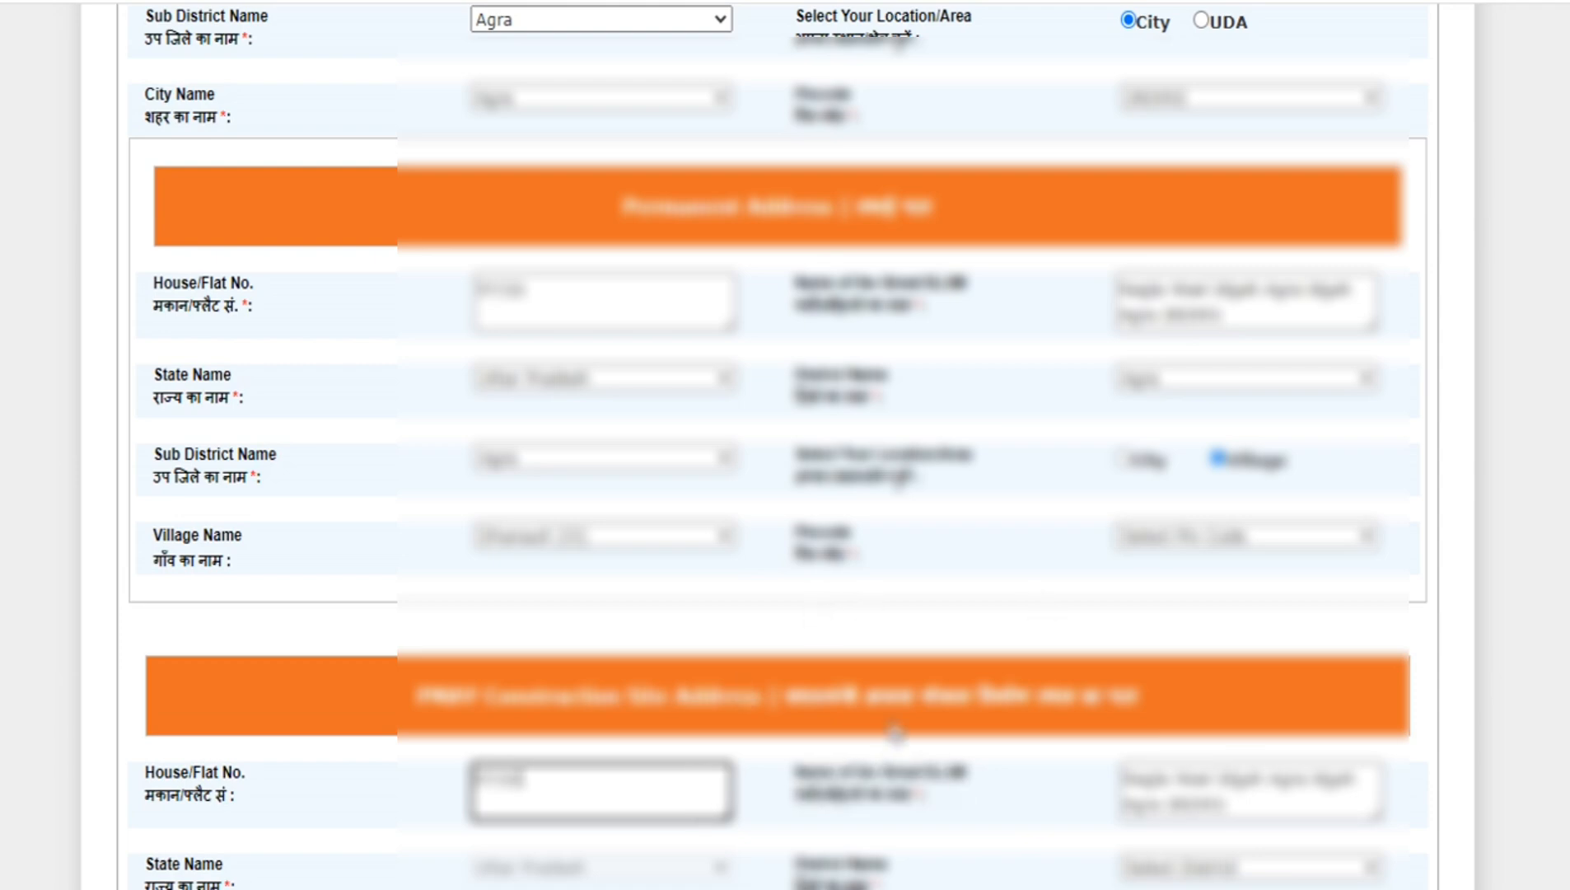
scroll(1248, 856, down, 8)
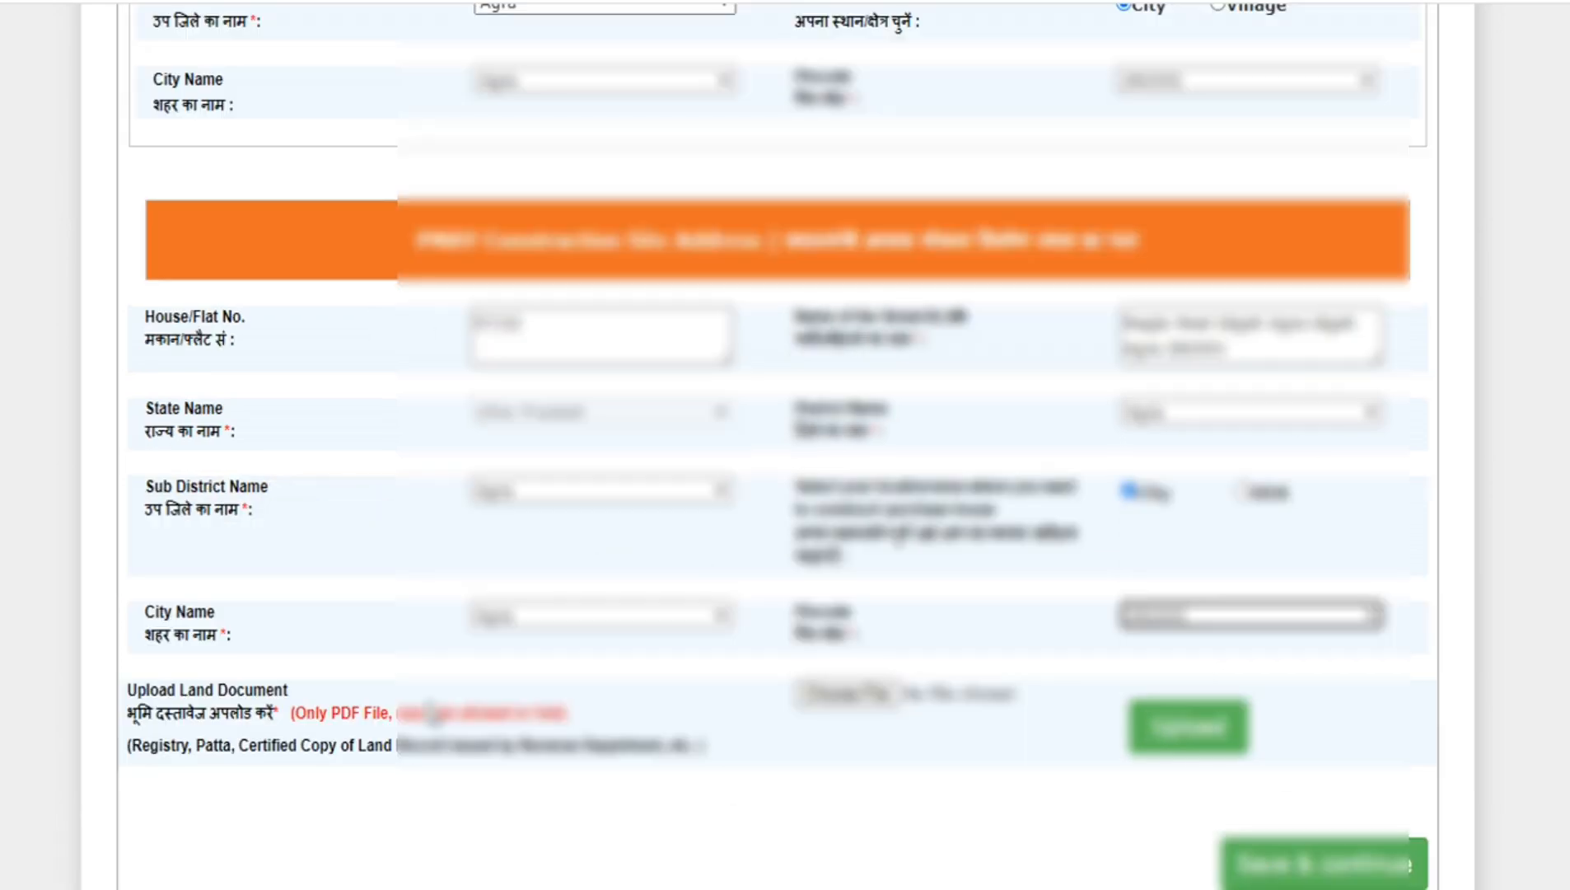
scroll(422, 710, down, 2)
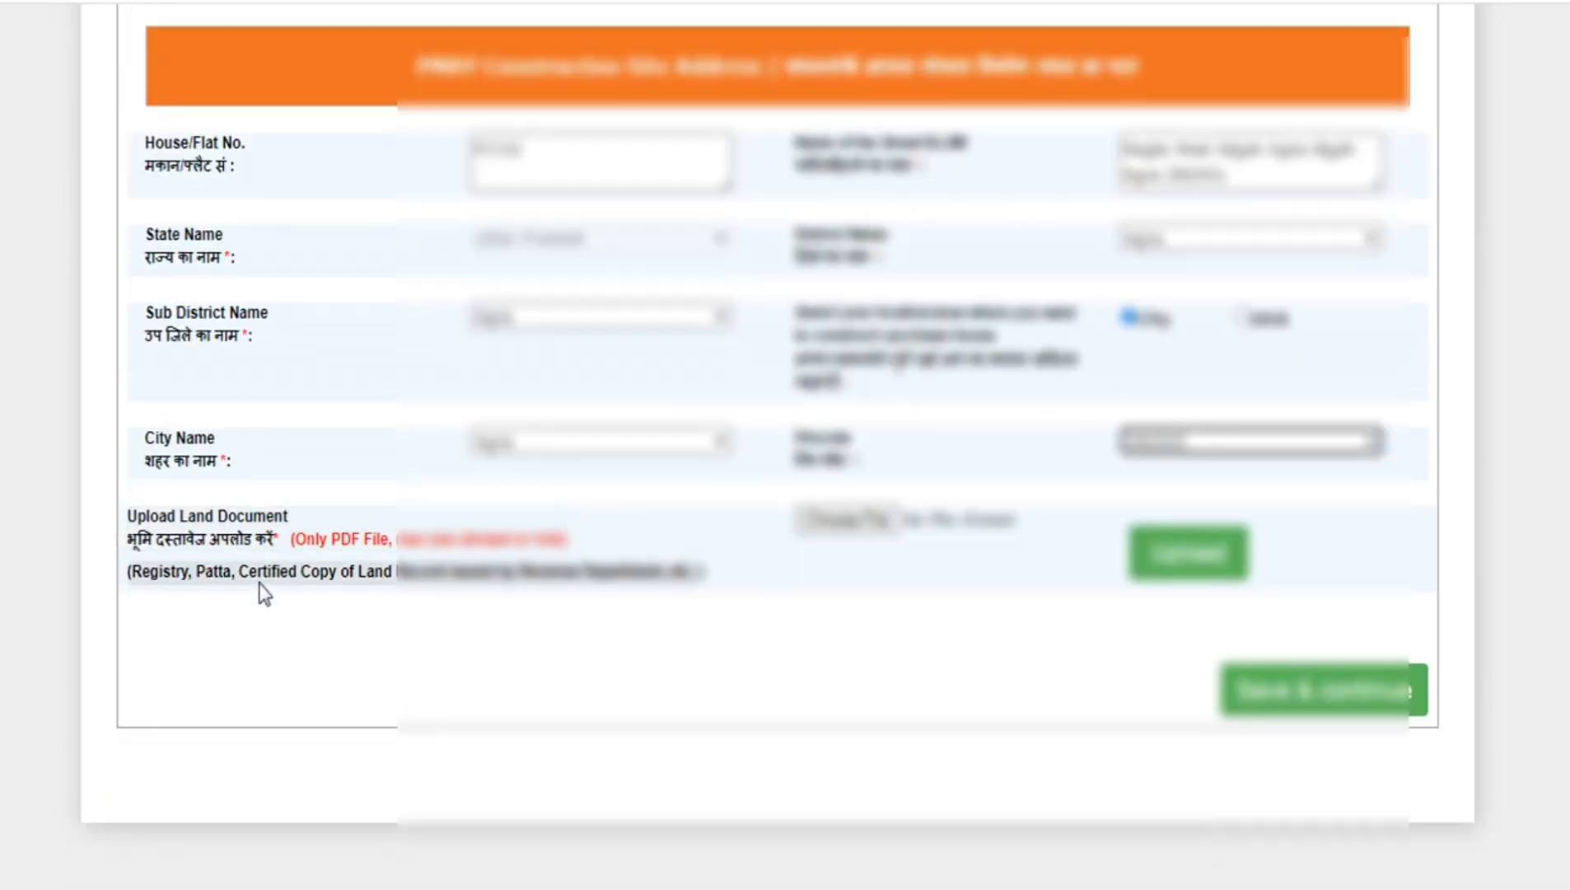
click(273, 576)
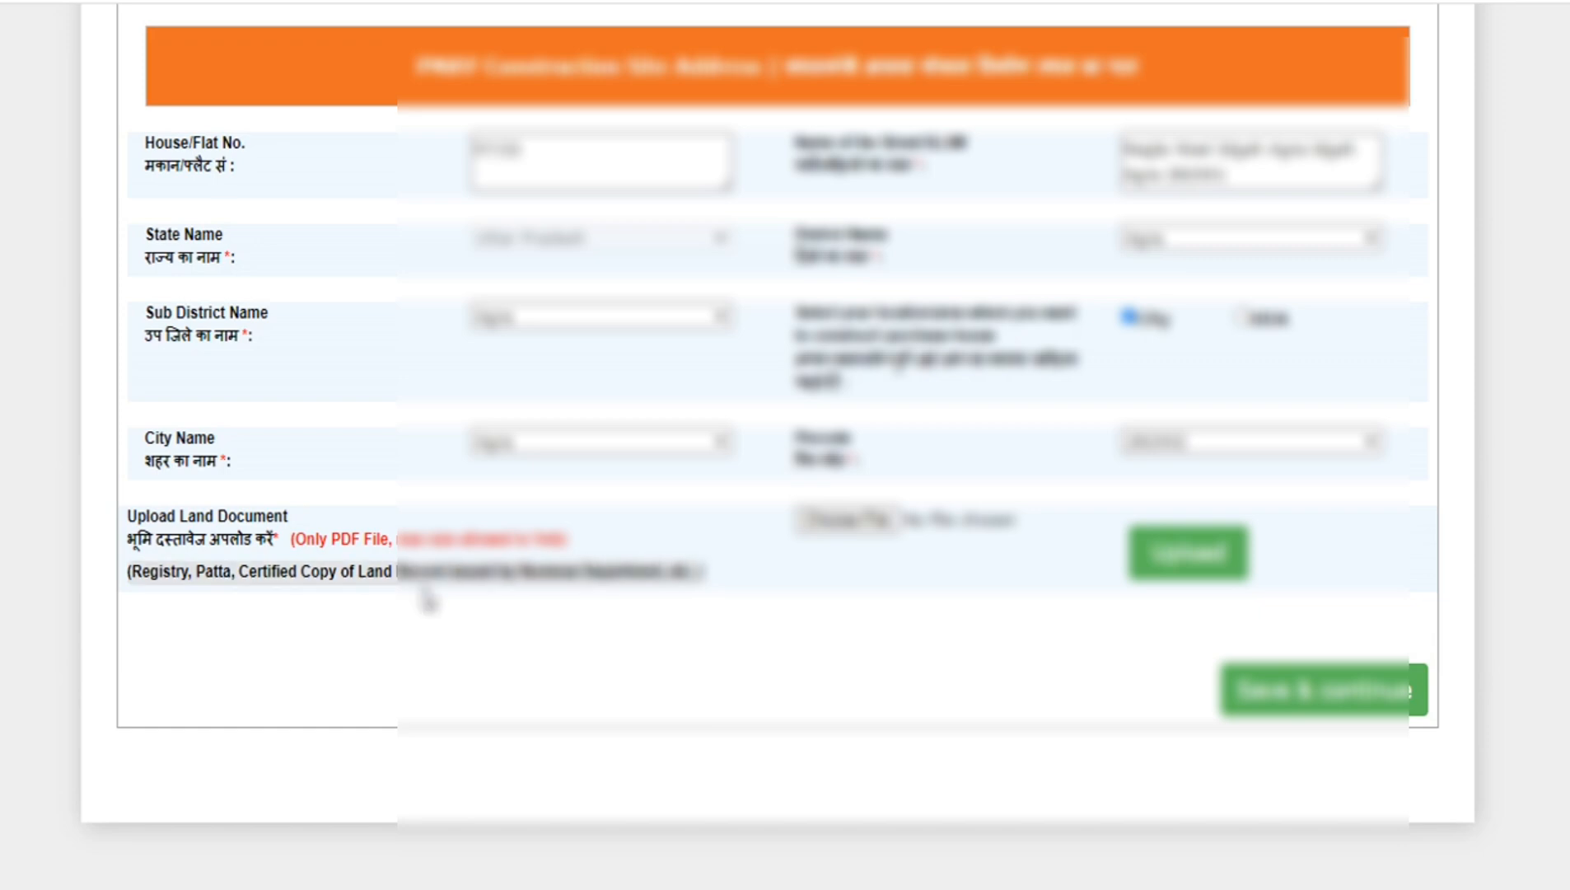
triple_click(466, 579)
click(305, 601)
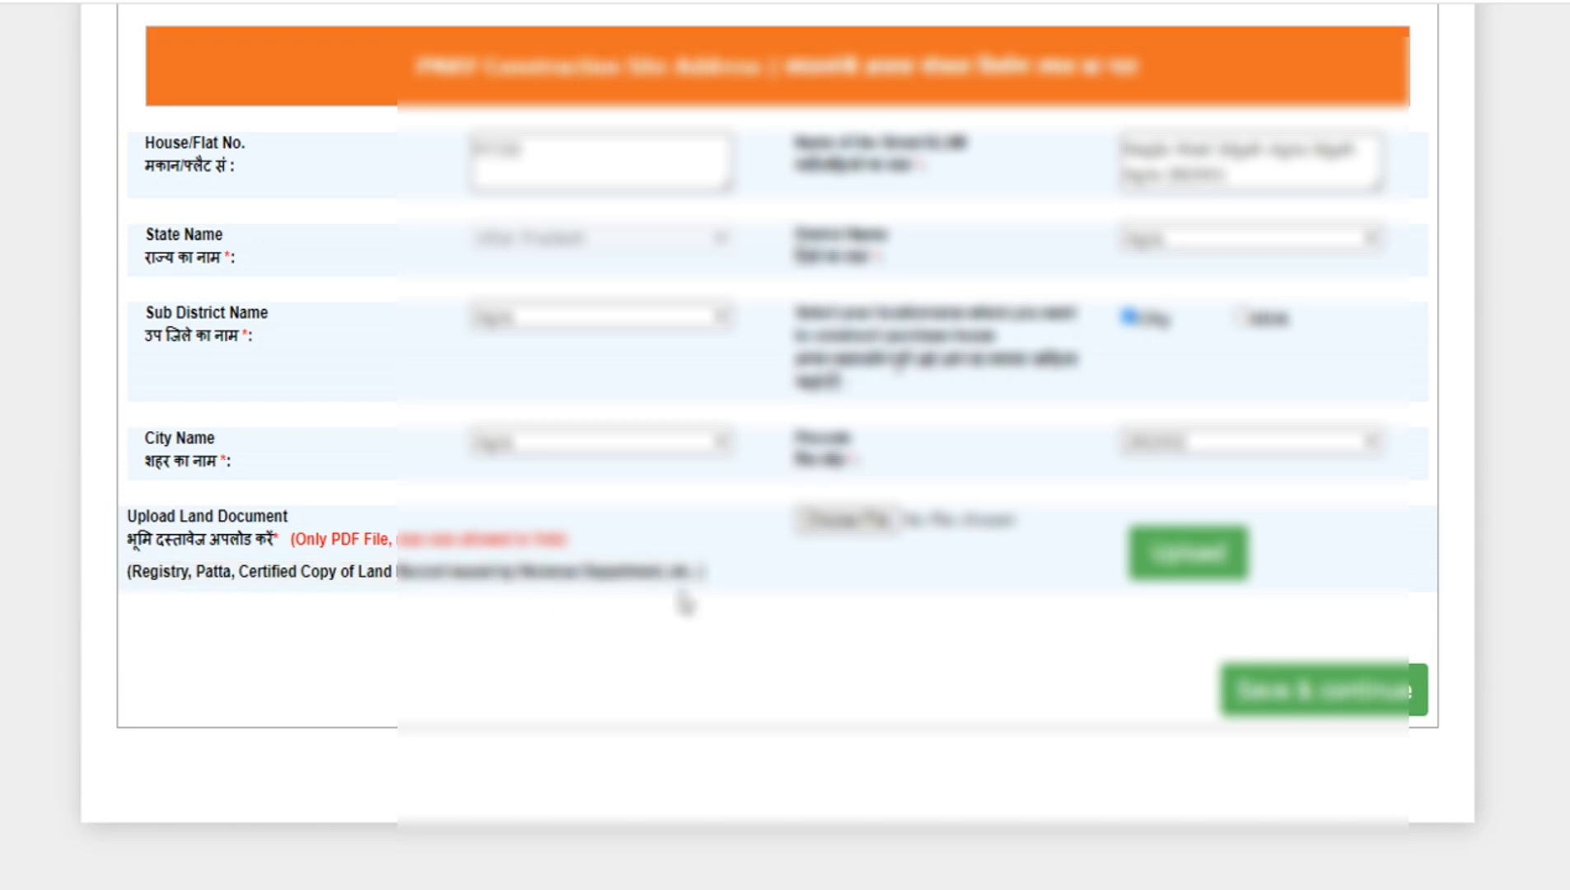
triple_click(359, 587)
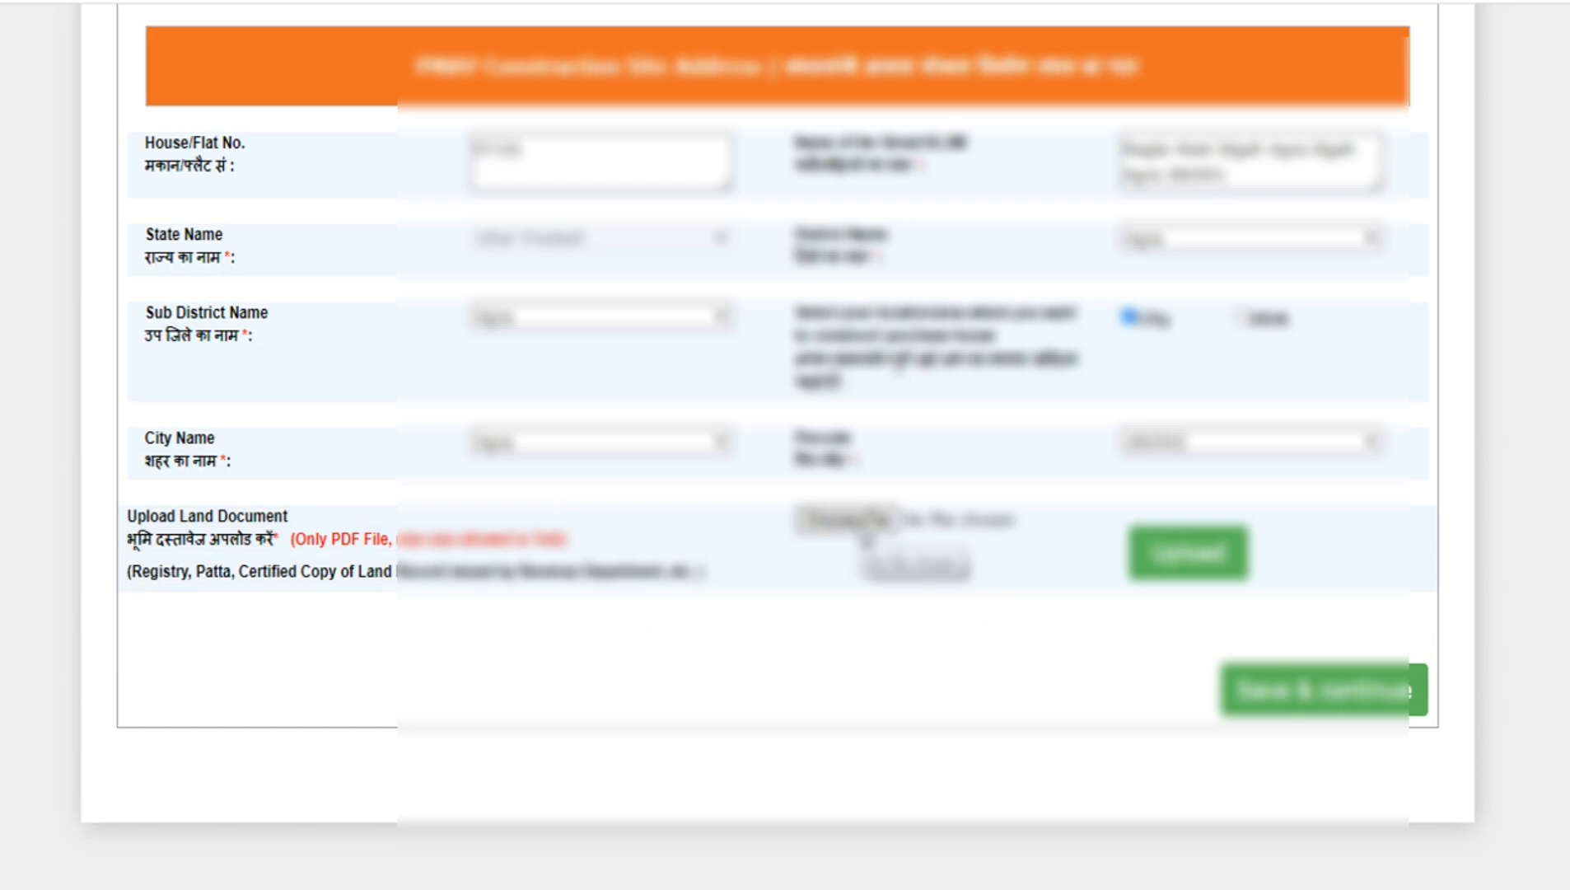
- Try to upload the land record JPEG image as the land document and dismiss the alert
click(864, 525)
click(1243, 842)
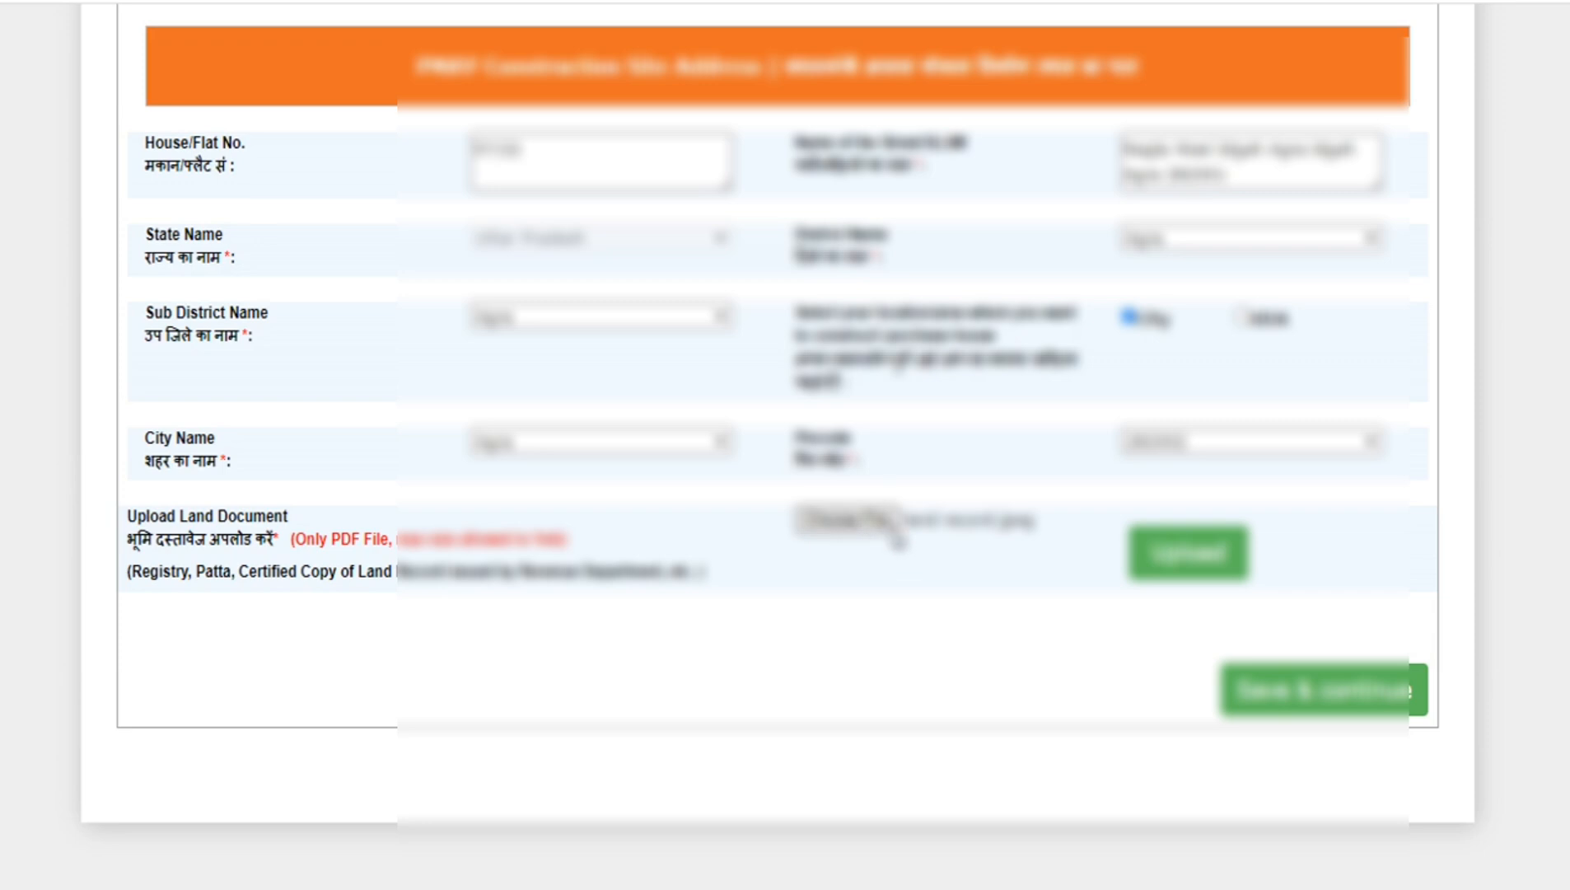
click(1196, 563)
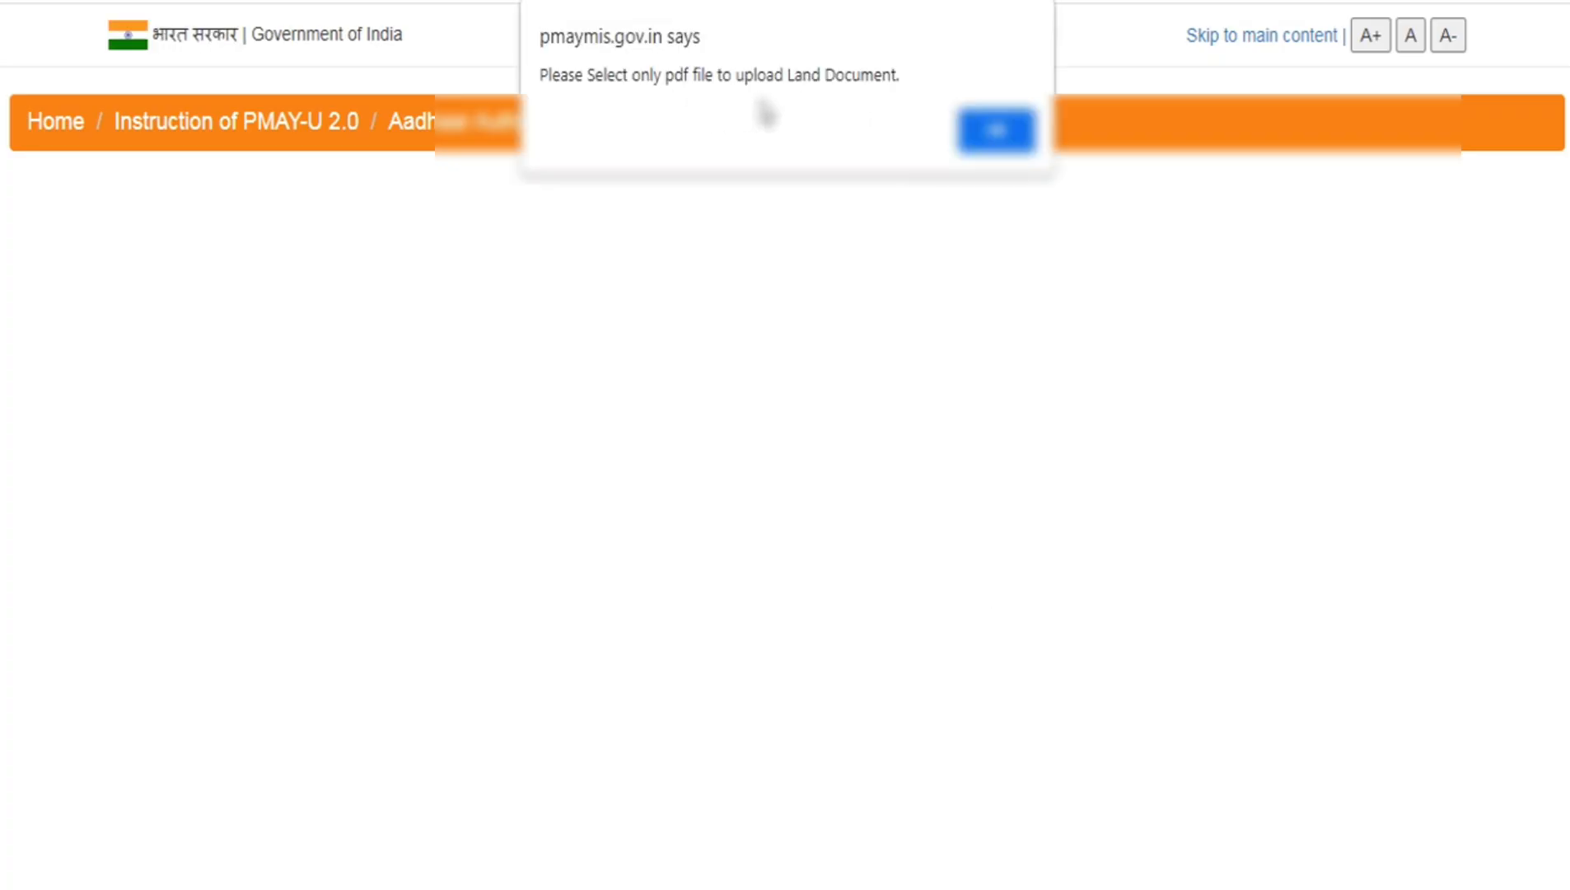
click(998, 134)
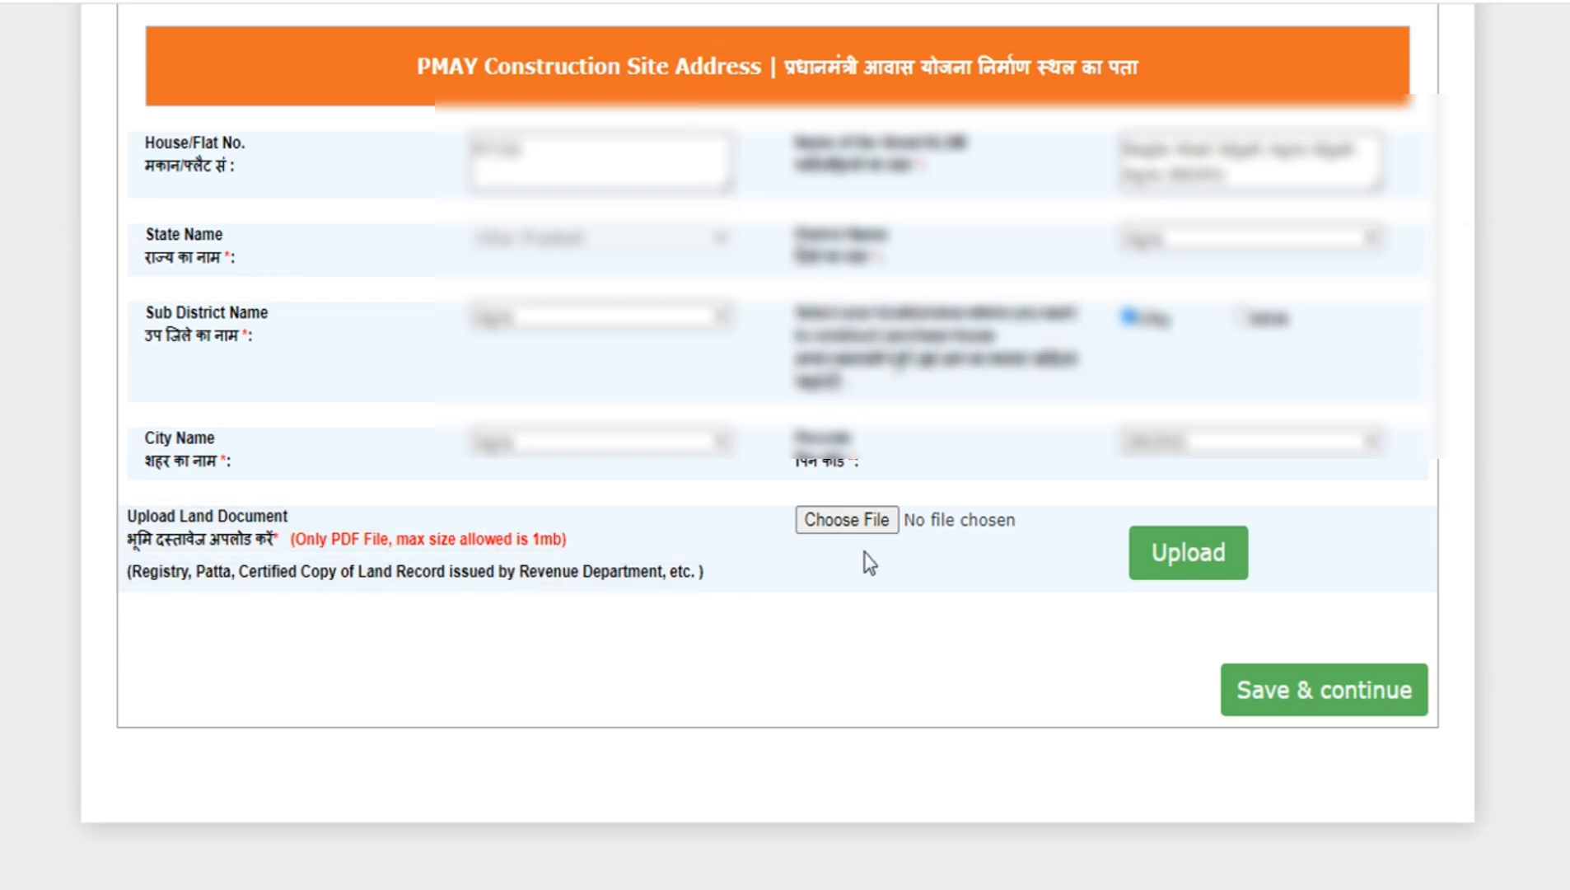
- Upload the PDF version of the land record as the land document and dismiss the alert
click(1253, 855)
click(1204, 564)
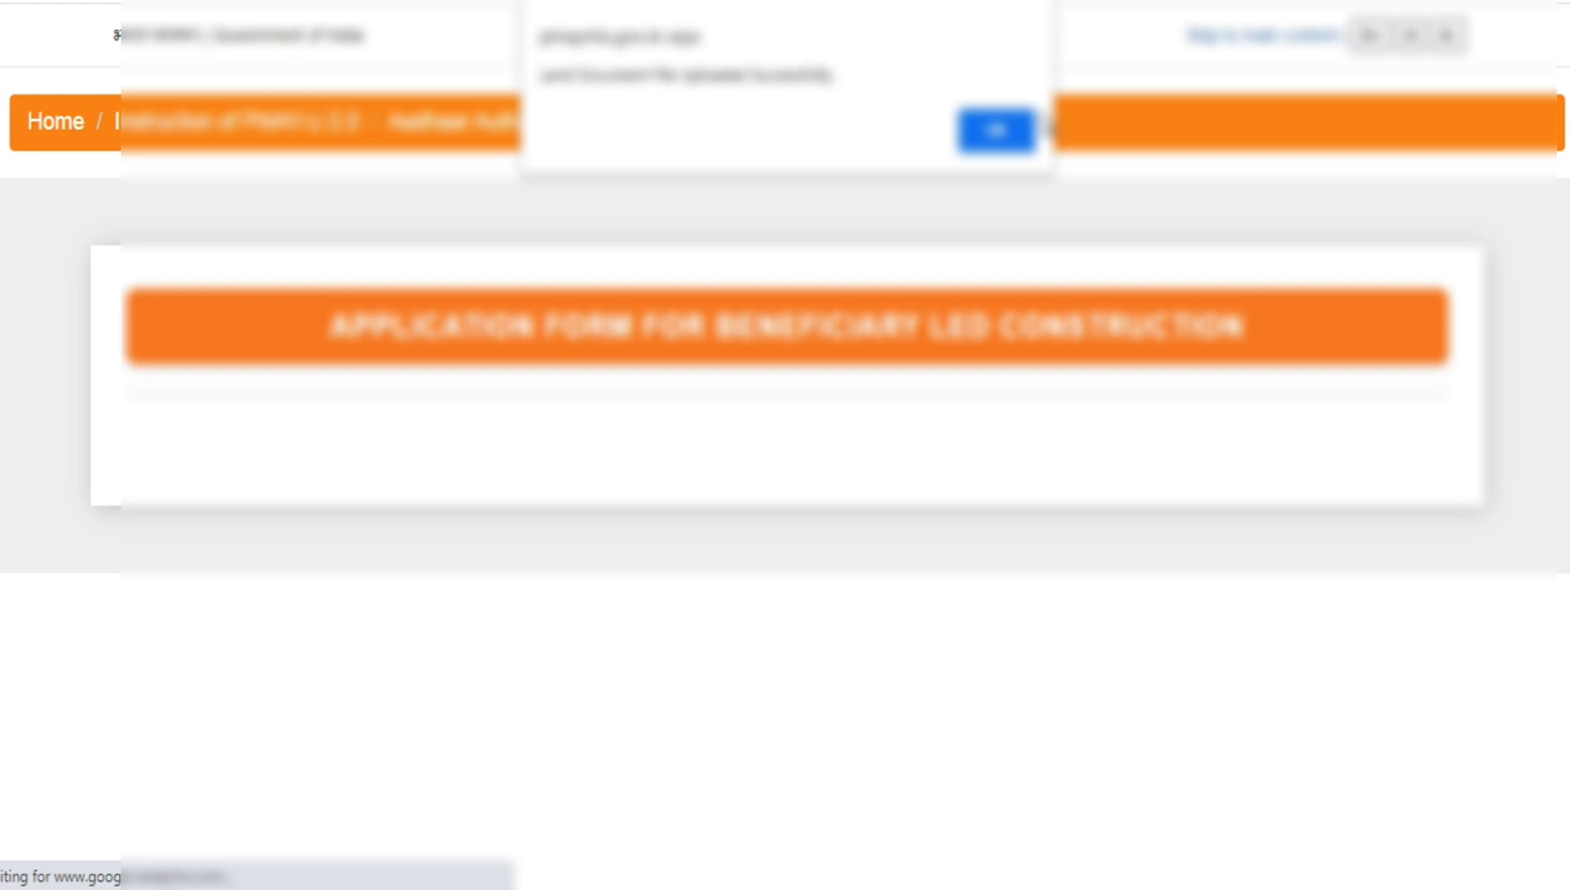
click(1005, 138)
- Save the completed address details, continue to the bank details and dismiss the alert
scroll(725, 412, down, 6)
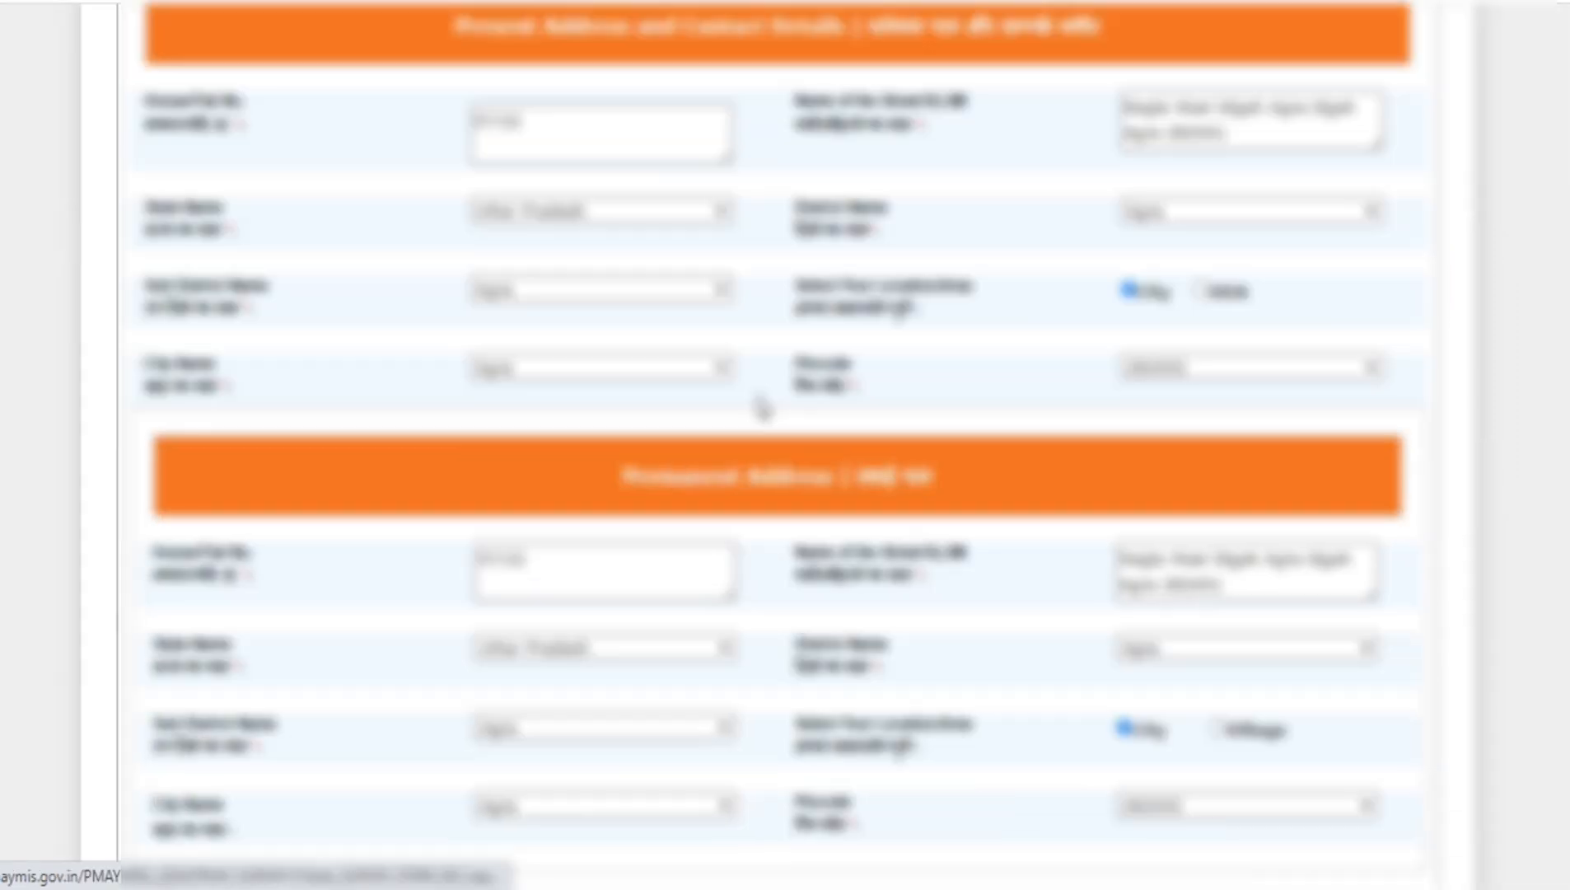
scroll(762, 406, down, 10)
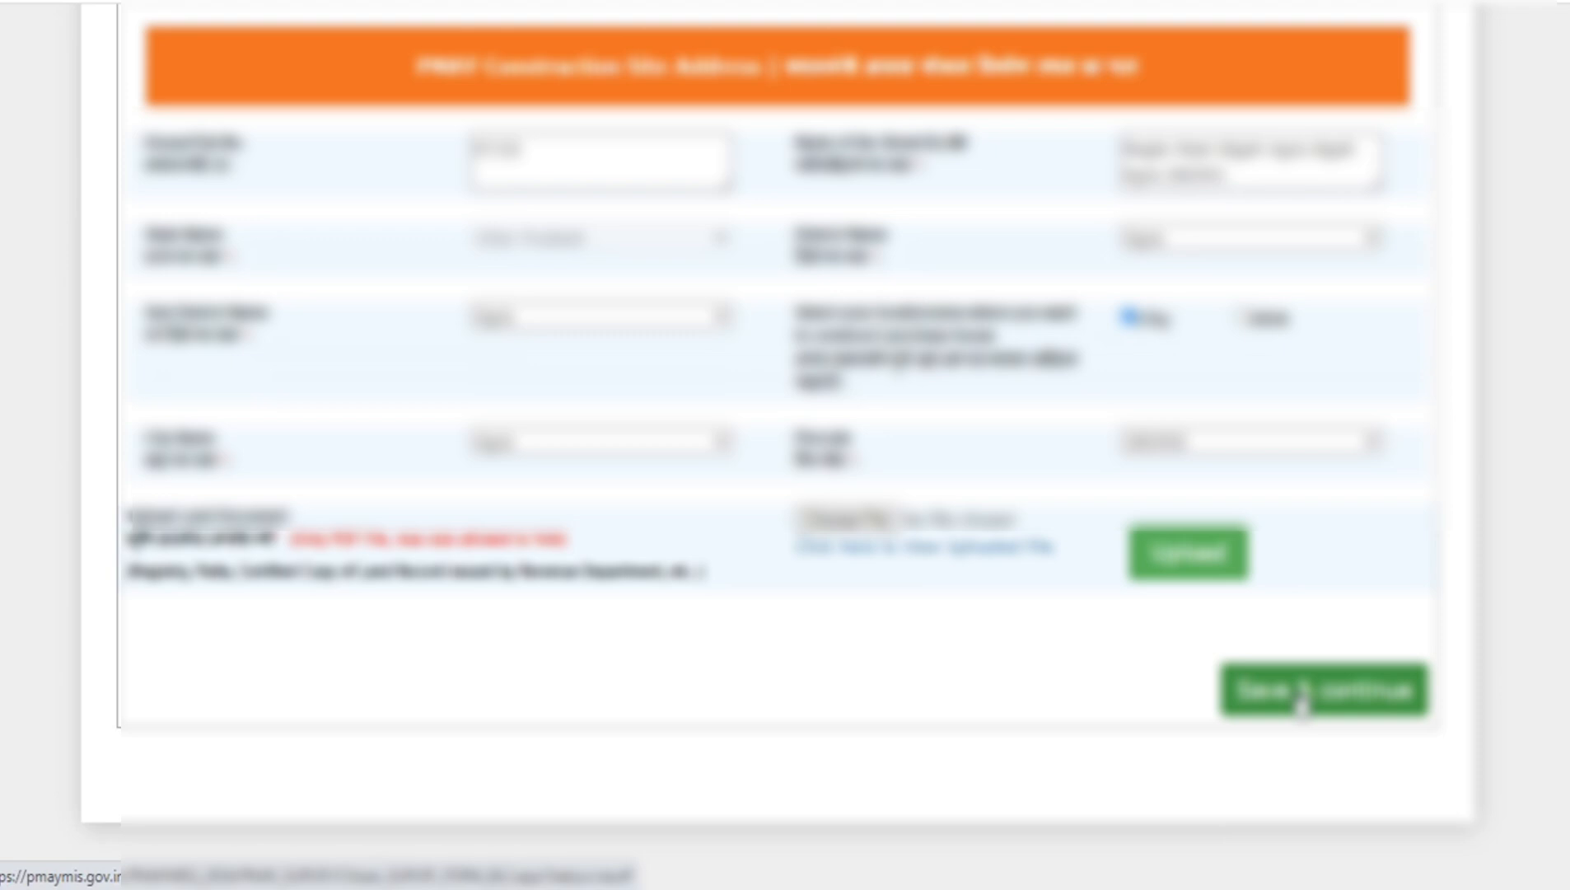
click(1299, 698)
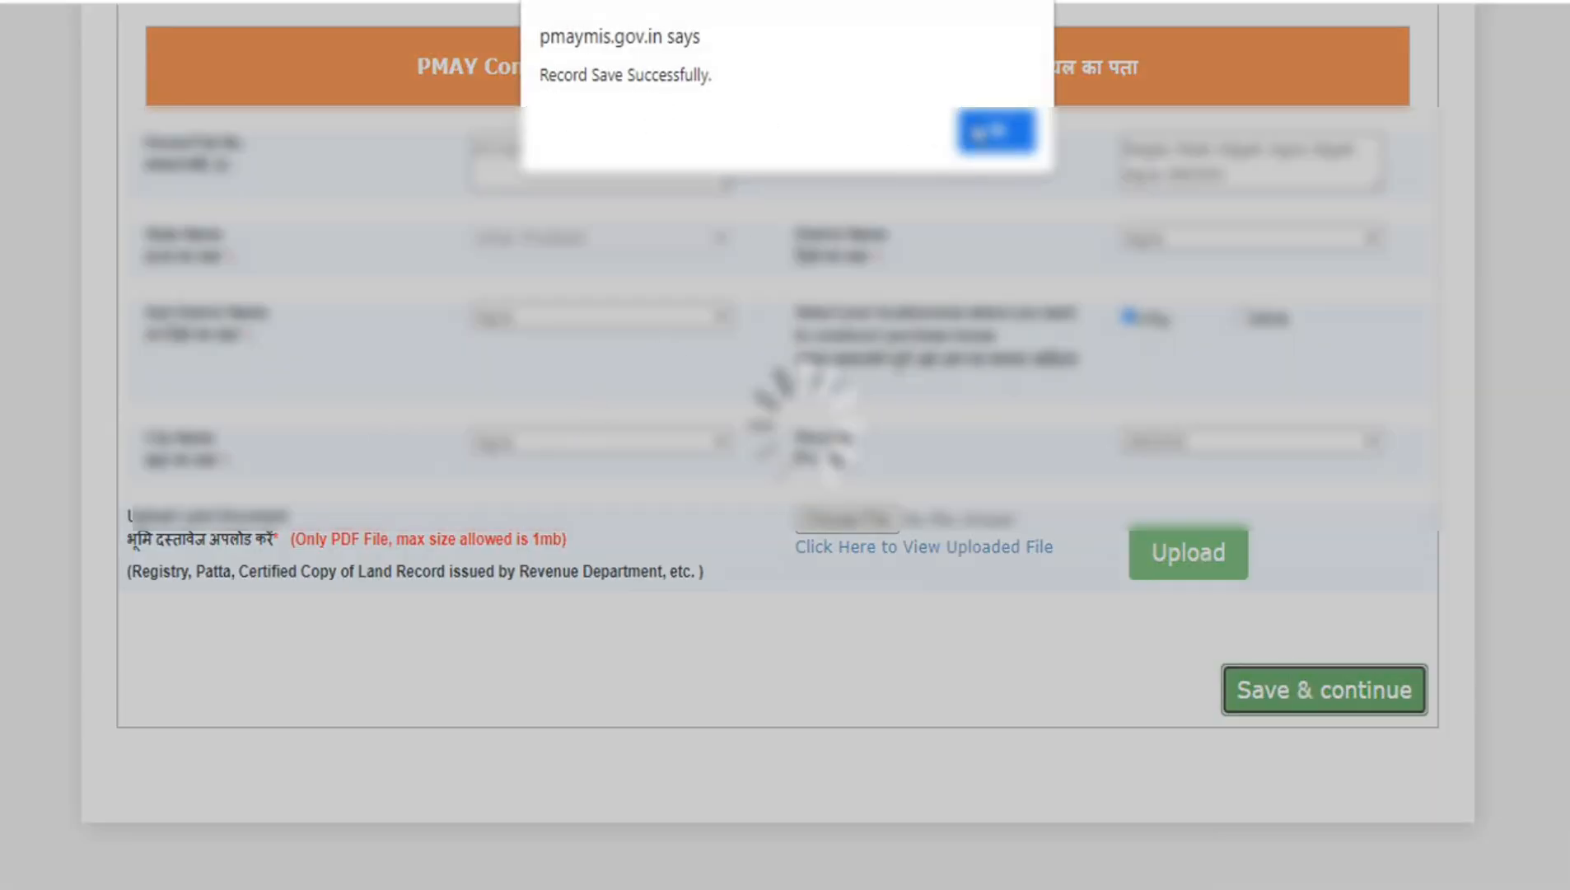
click(995, 130)
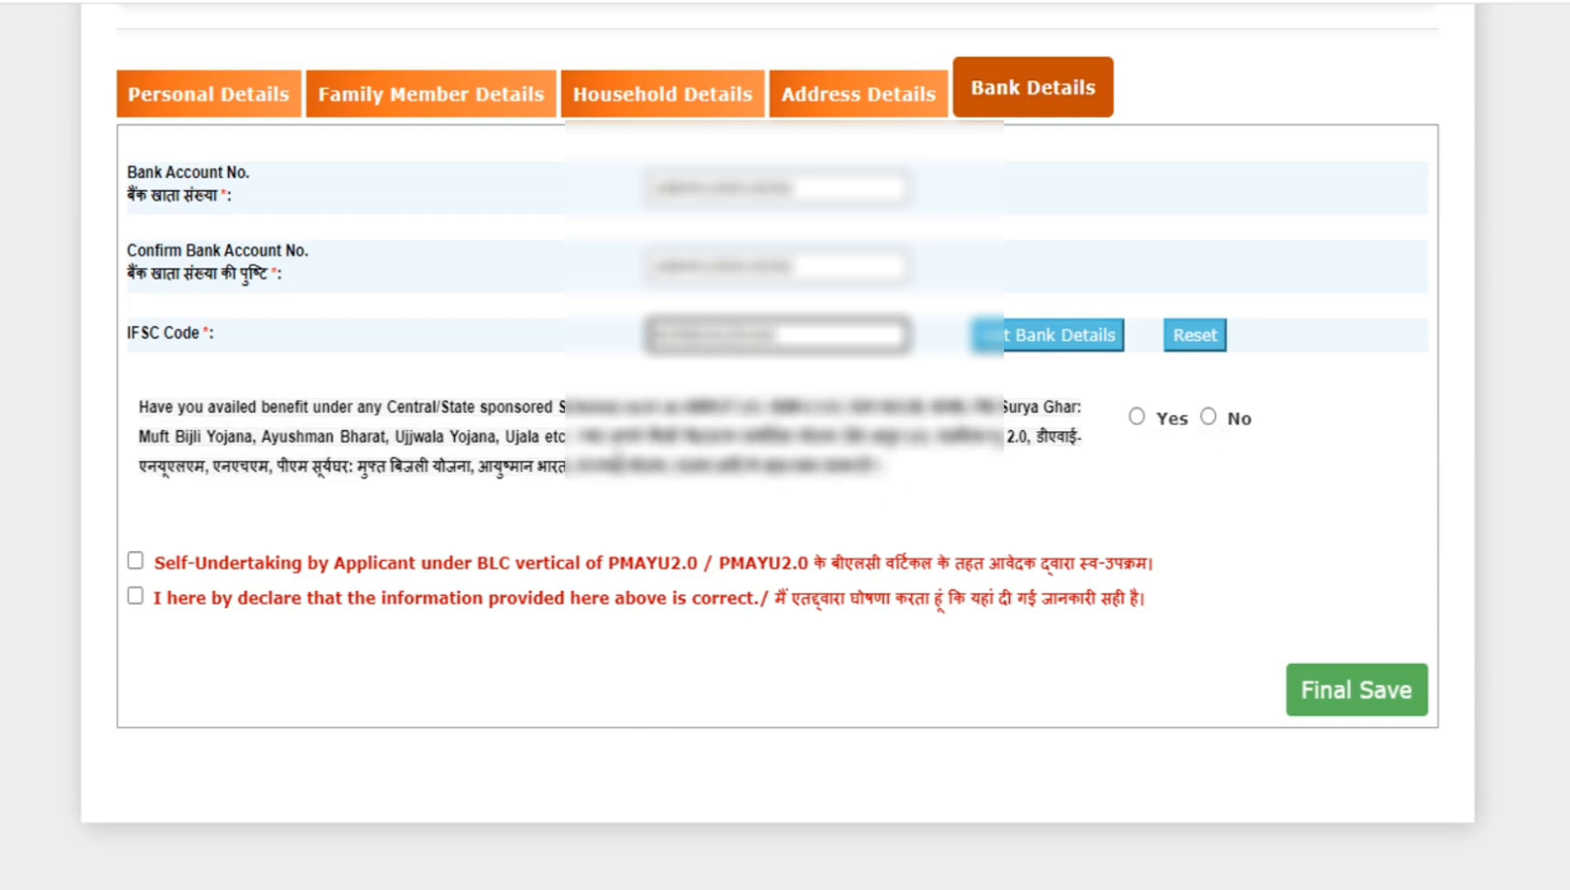
- View the schemes listed under Yes for availed benefits, answer No instead, and tick the BLC self-undertaking to read its full text
click(1137, 416)
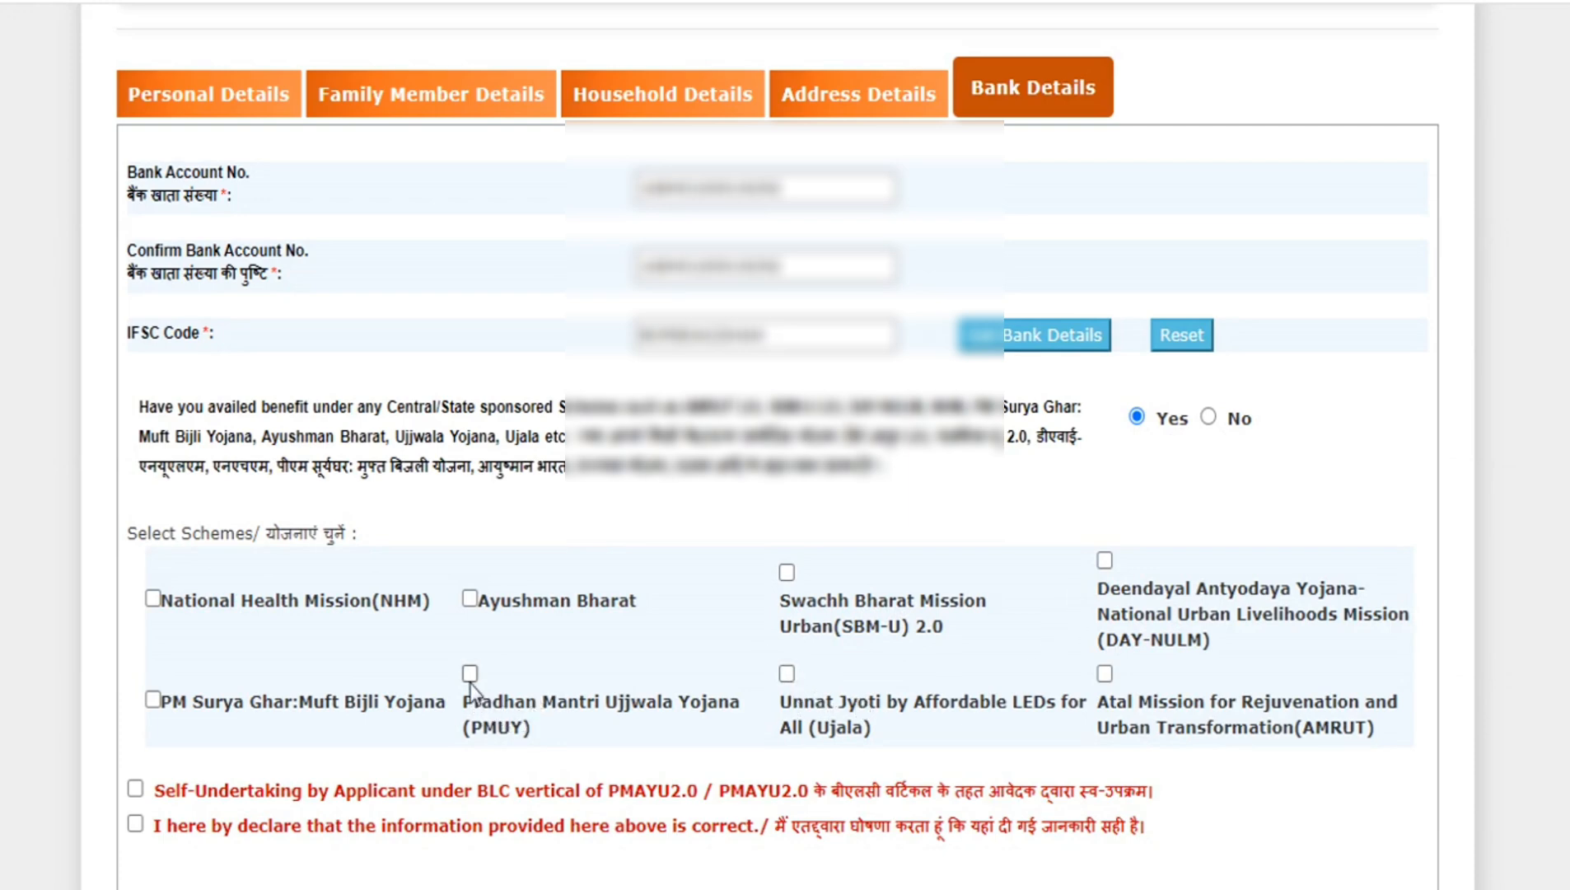
click(1207, 418)
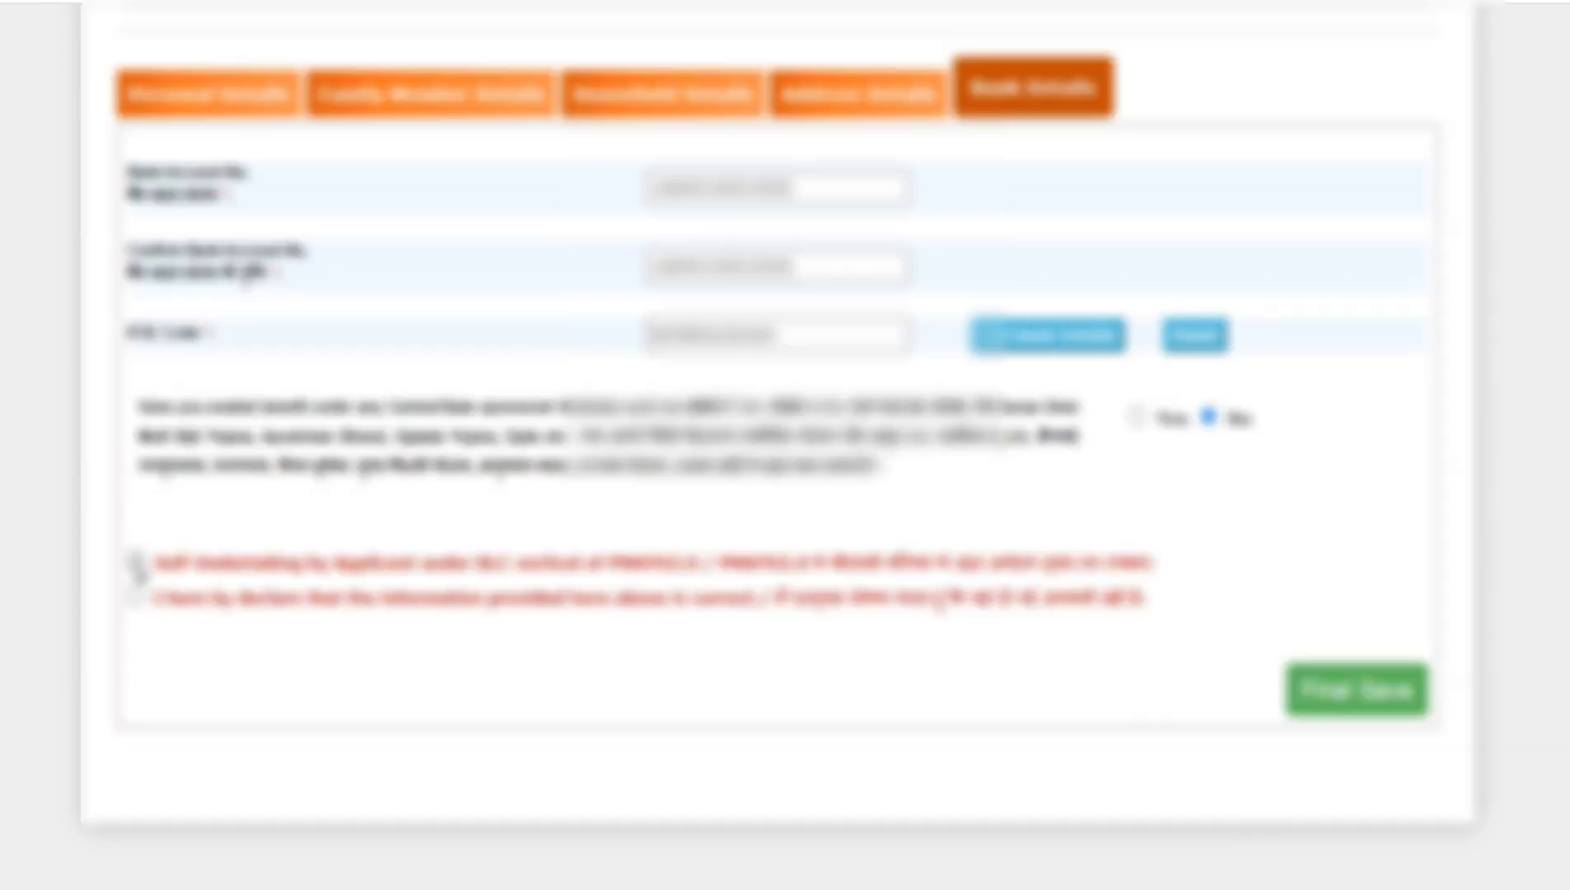
click(134, 563)
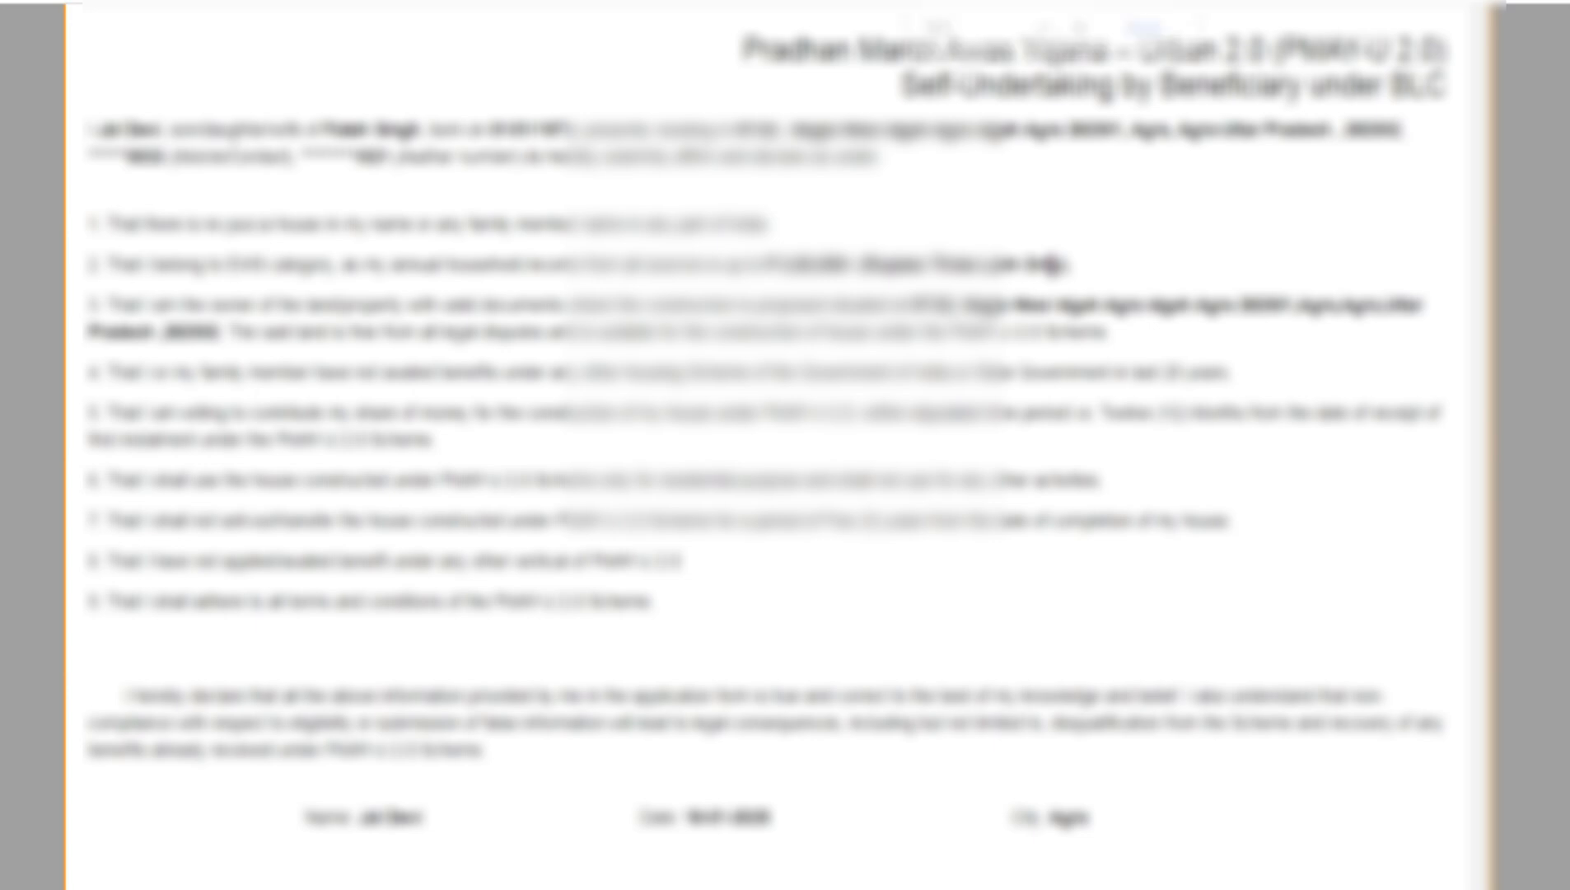
key(ctrl+minus)
key(ctrl+minus)
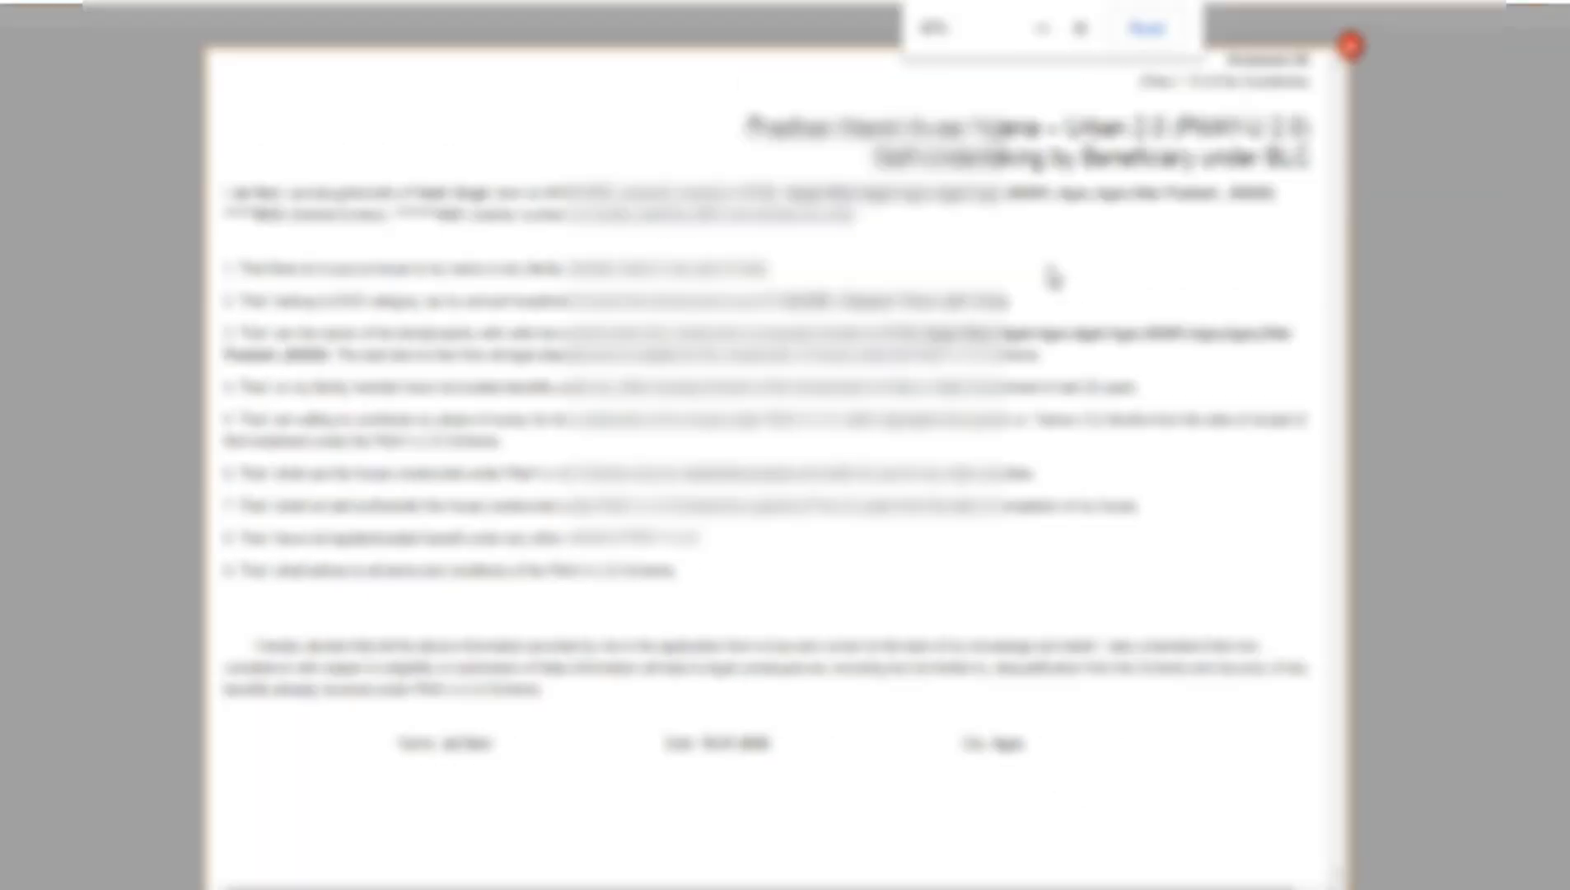